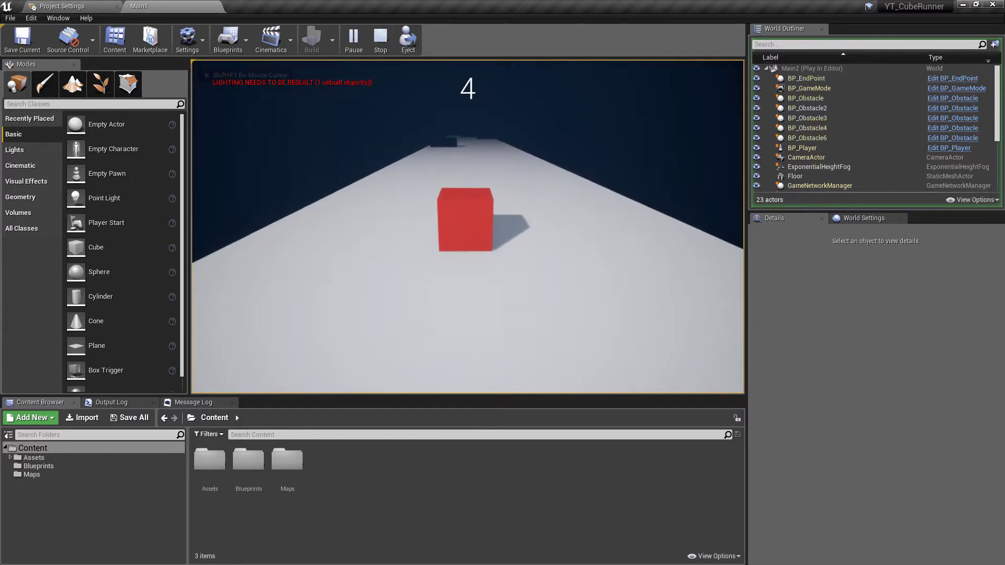
Stop the Play In Editor session so Main1 is back open for editing
key("Escape")
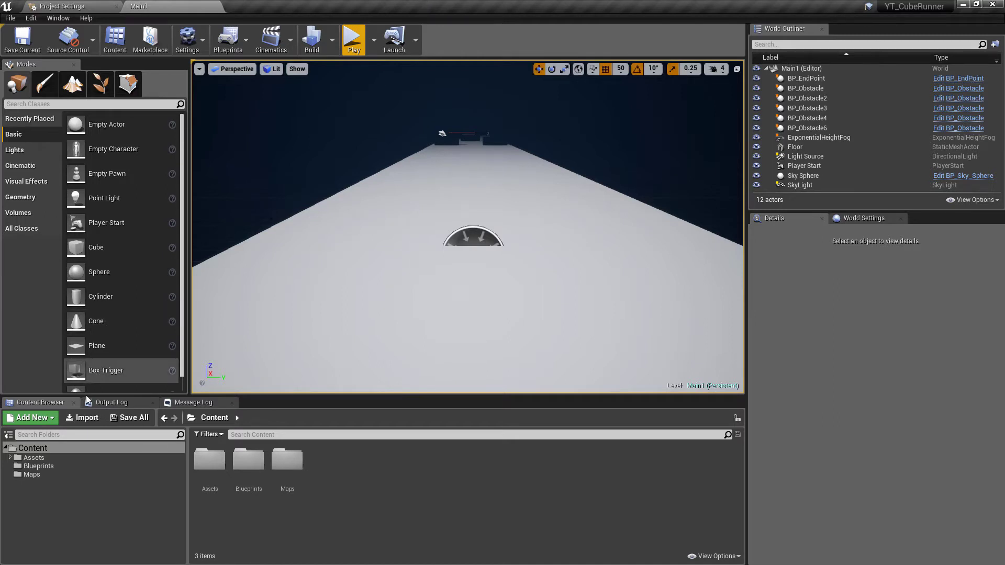
Rename the BPW_HUD widget asset in the Blueprints folder to WBP_HUD
left_click(70, 467)
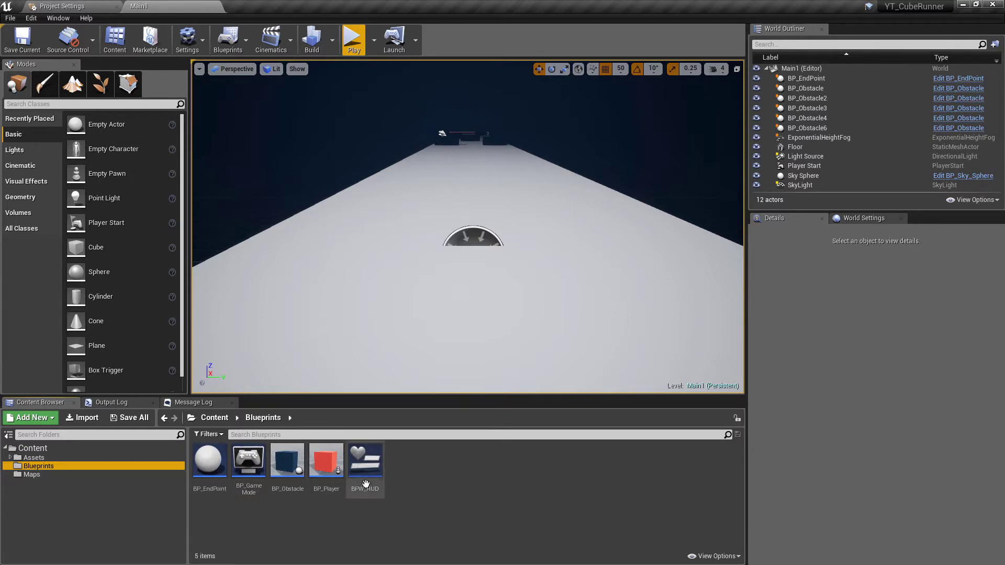
left_click(365, 461)
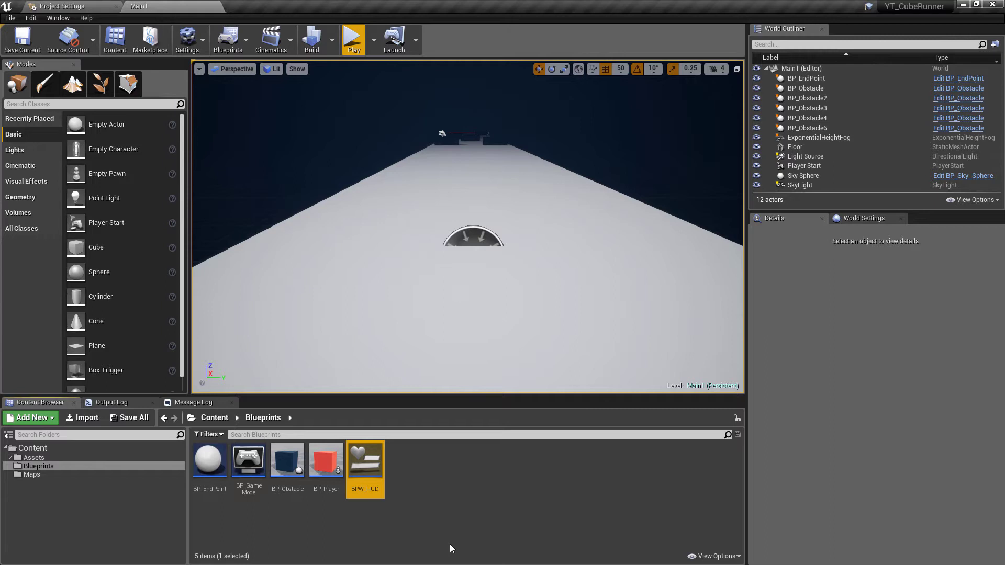
key("F2")
key("Home")
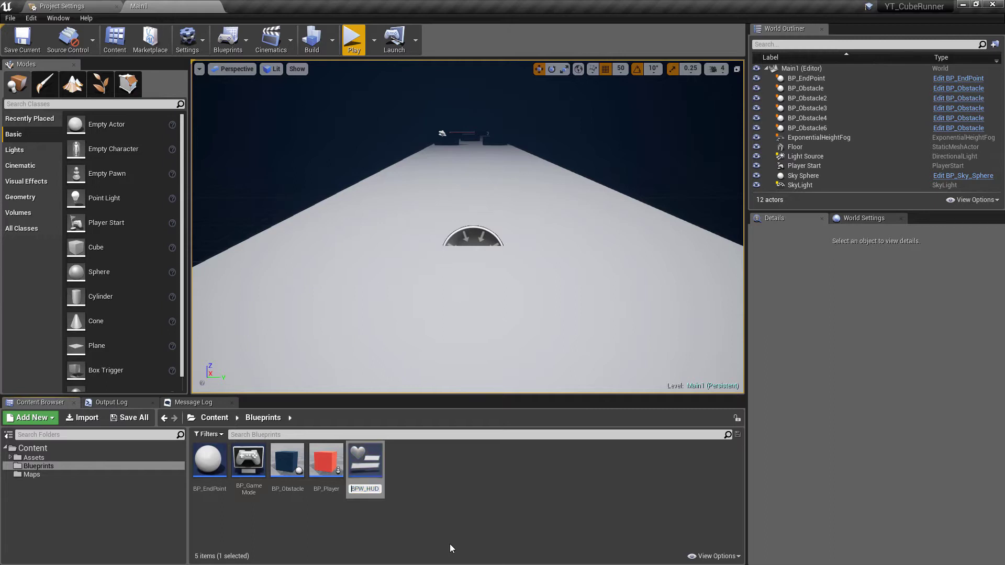
type("W")
key("Right")
key("Delete")
key("Return")
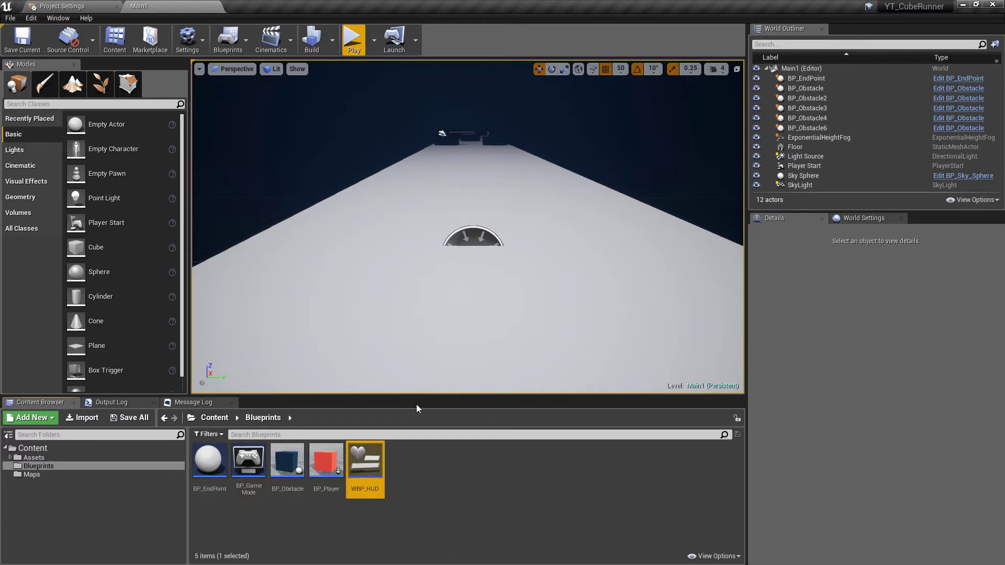
Create a Widget Blueprint named WBP_MainMenu and open it in the designer
right_click(458, 477)
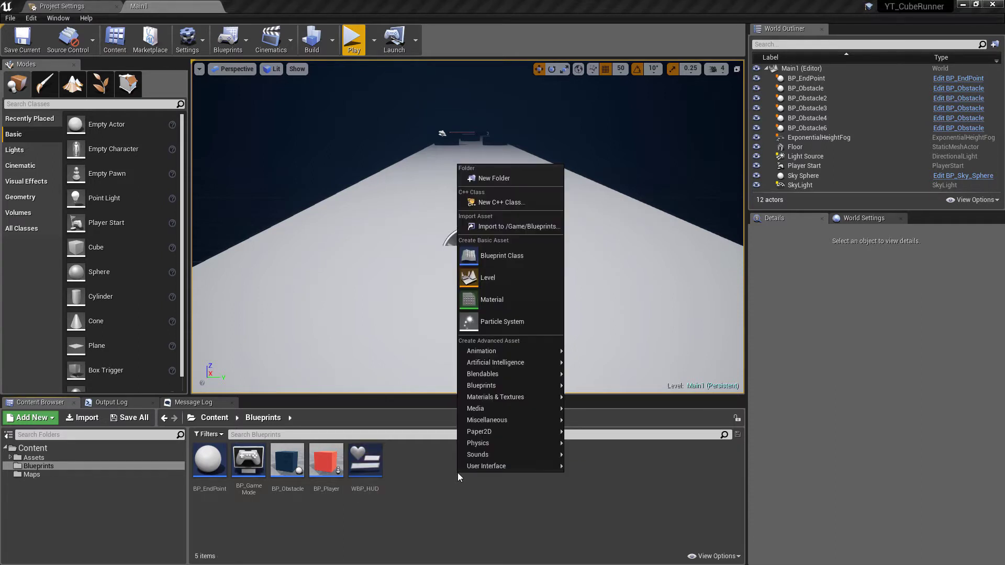
mouse_move(474, 467)
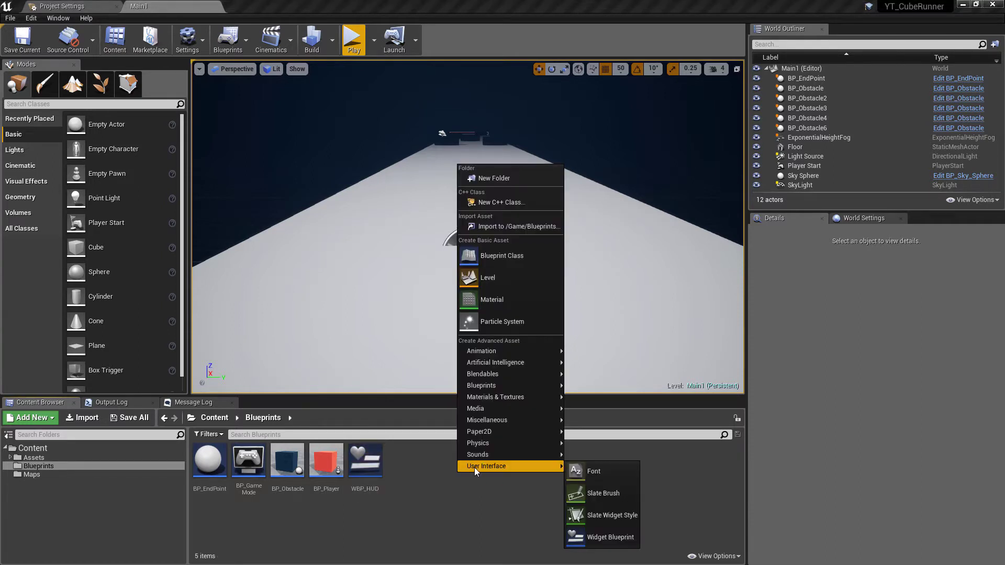
left_click(613, 539)
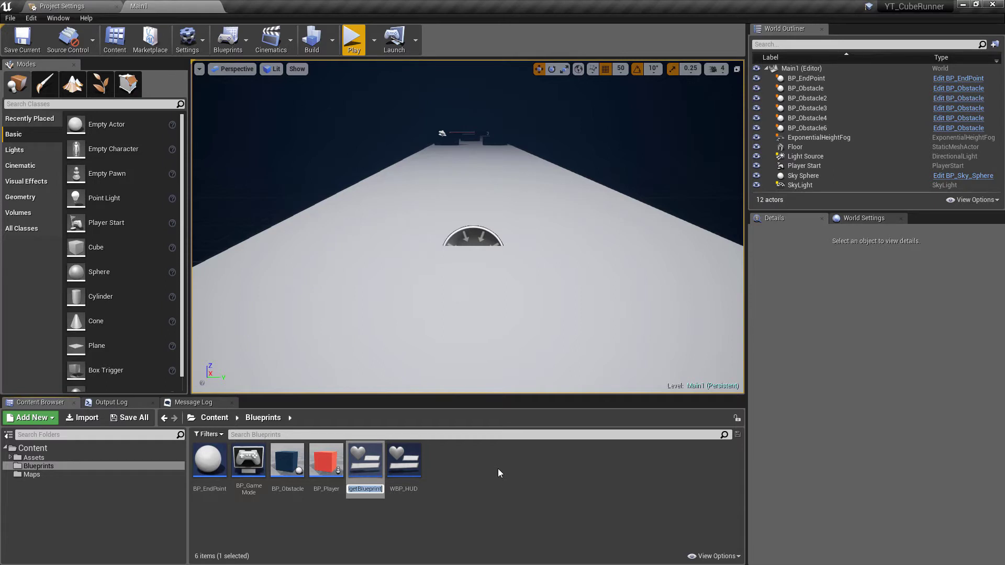
type("WBP_MainMenu")
key("Return")
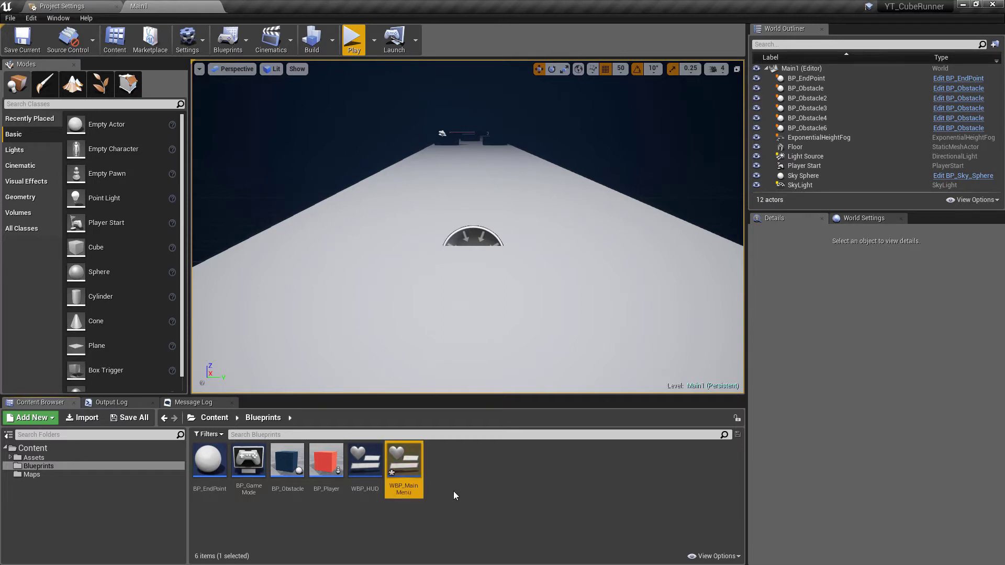
double_click(404, 463)
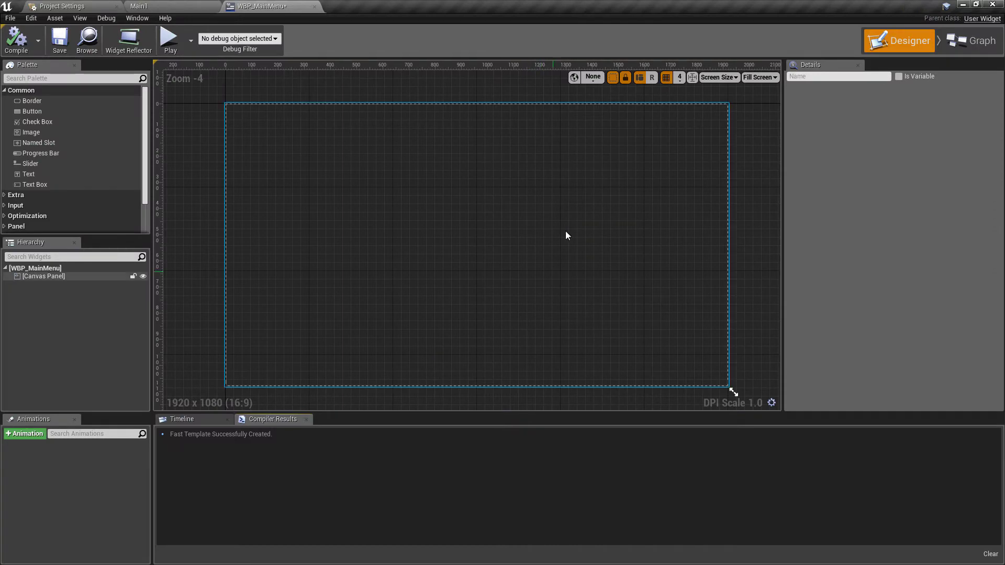
left_click(565, 236)
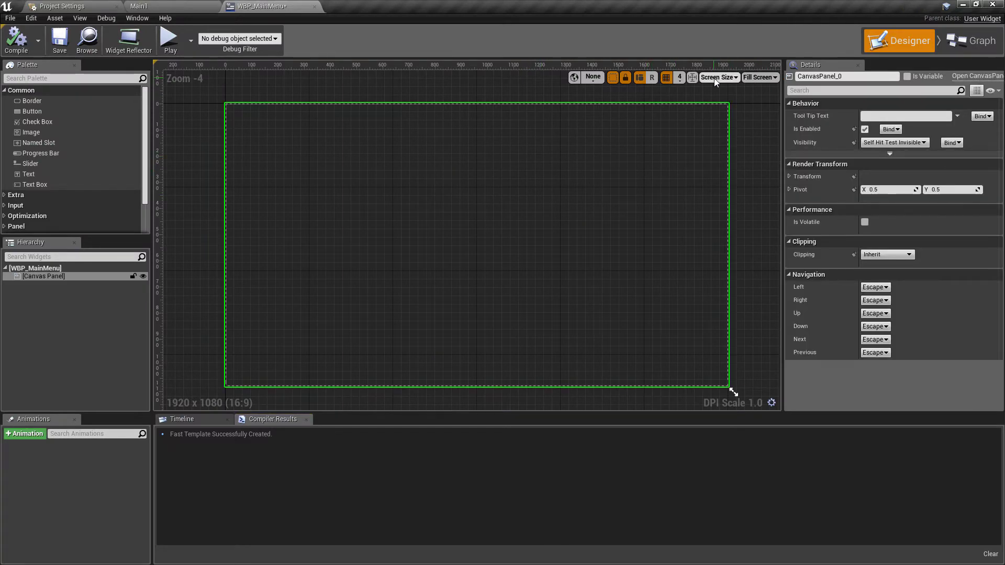
left_click(716, 77)
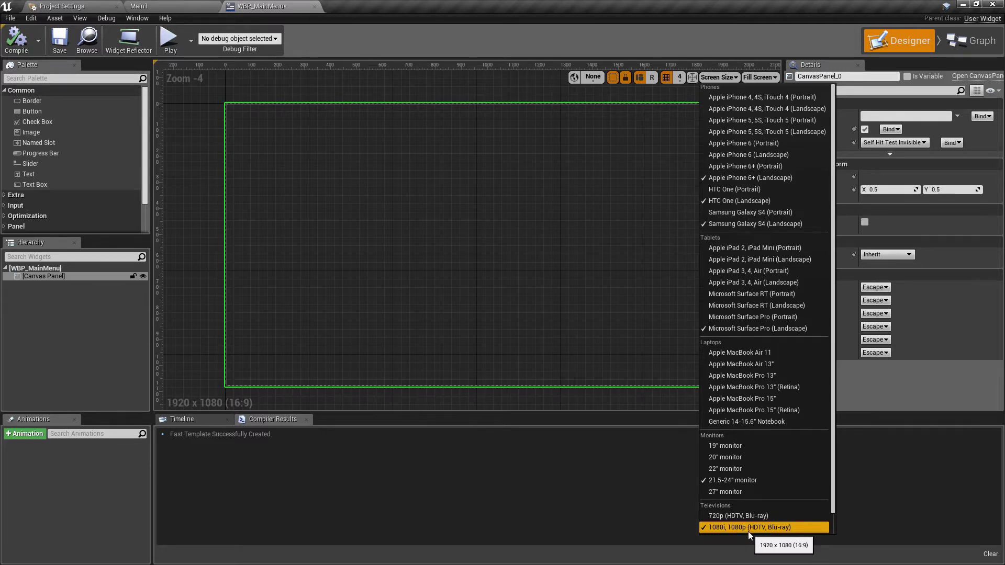
left_click(534, 298)
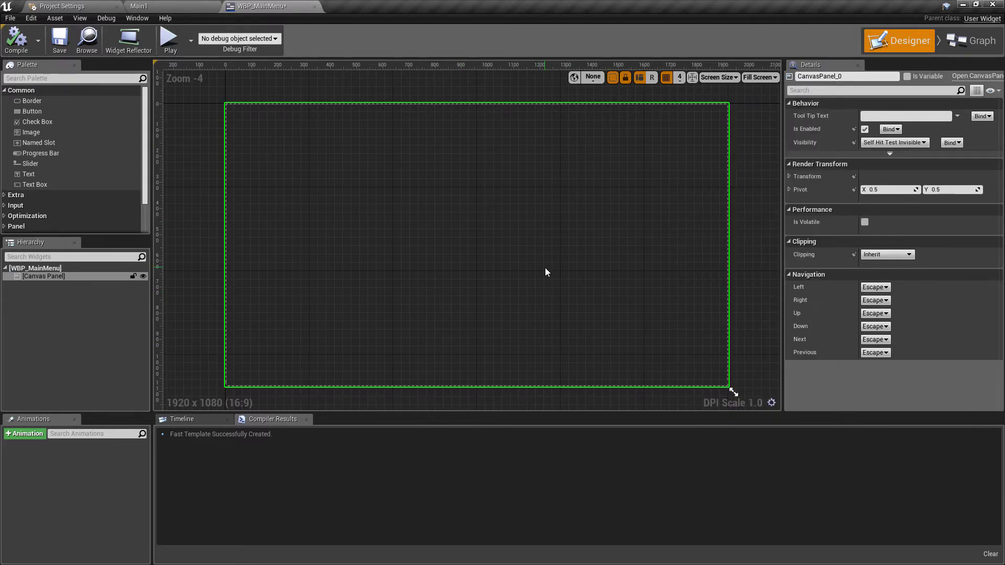
scroll(602, 263, "down", 1)
left_click(264, 171)
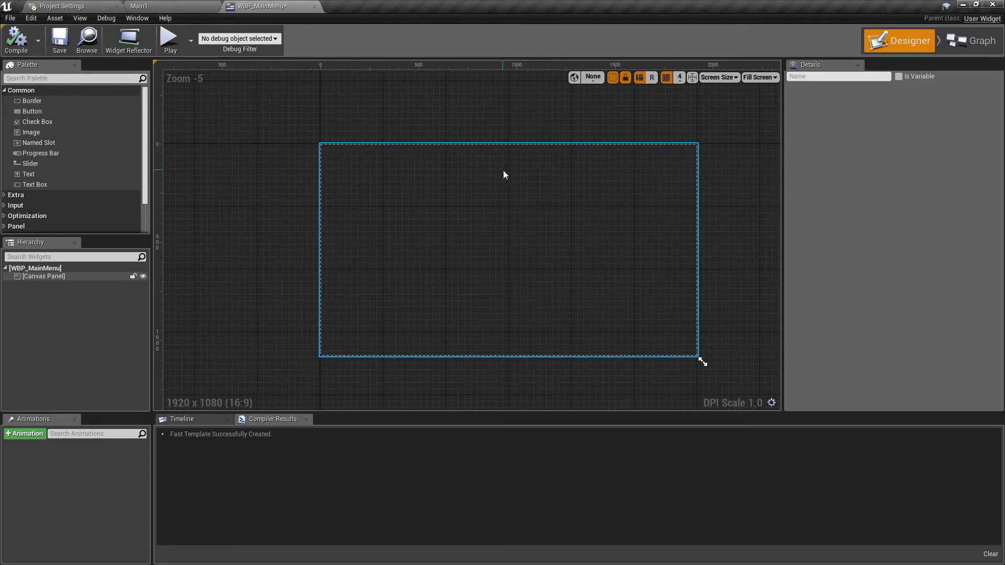
Place an Image widget inside the canvas panel and rename it BG
left_click_drag(32, 132, 265, 165)
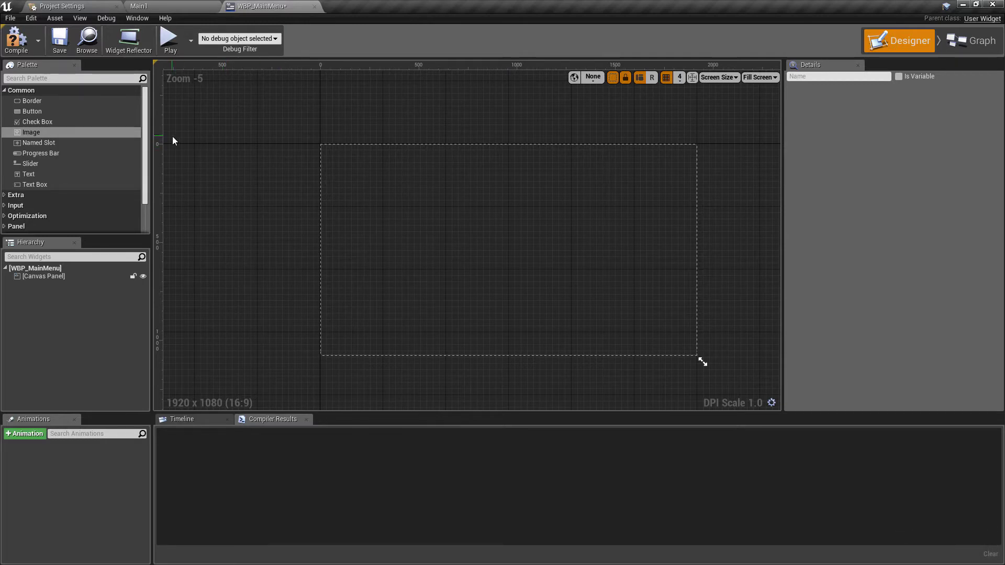
left_click_drag(48, 137, 497, 234)
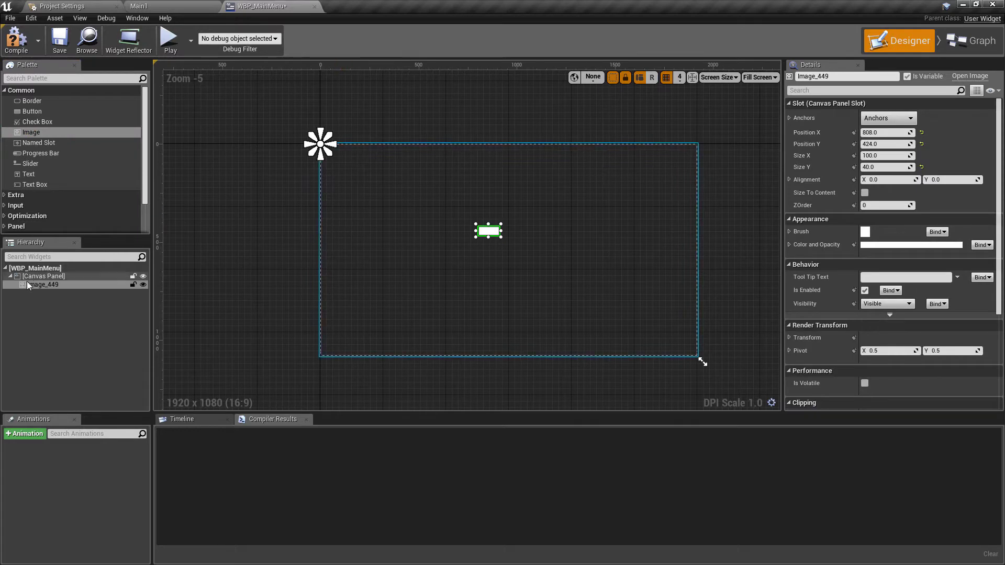
double_click(43, 284)
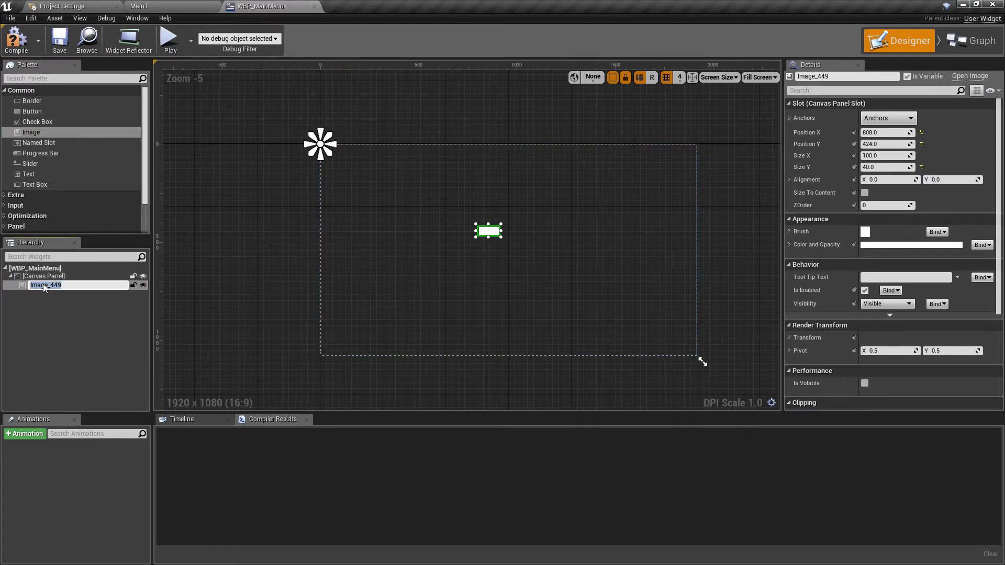
type("BG")
key("Return")
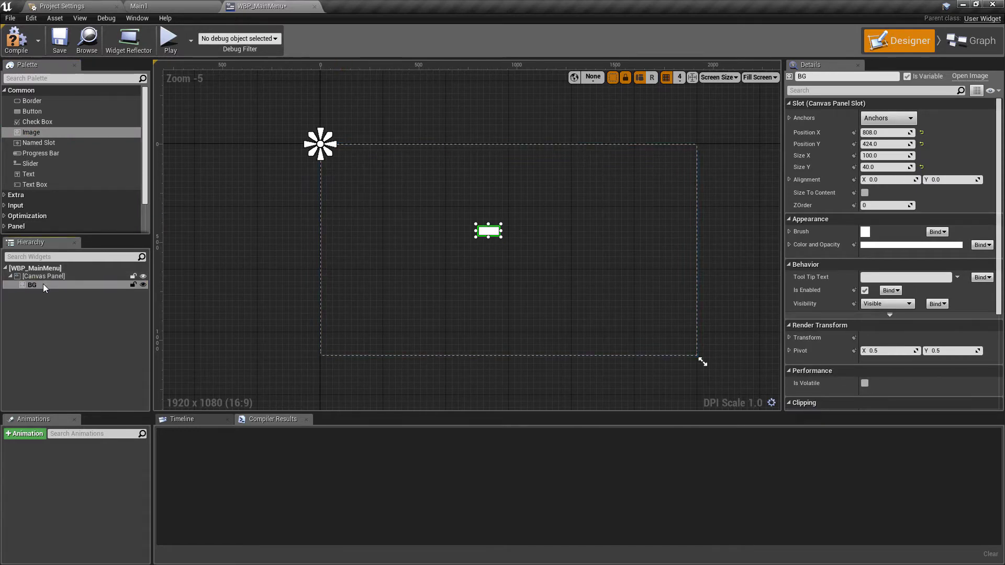
Anchor BG to full stretch with left, top, right and bottom offsets all 0
left_click(889, 118)
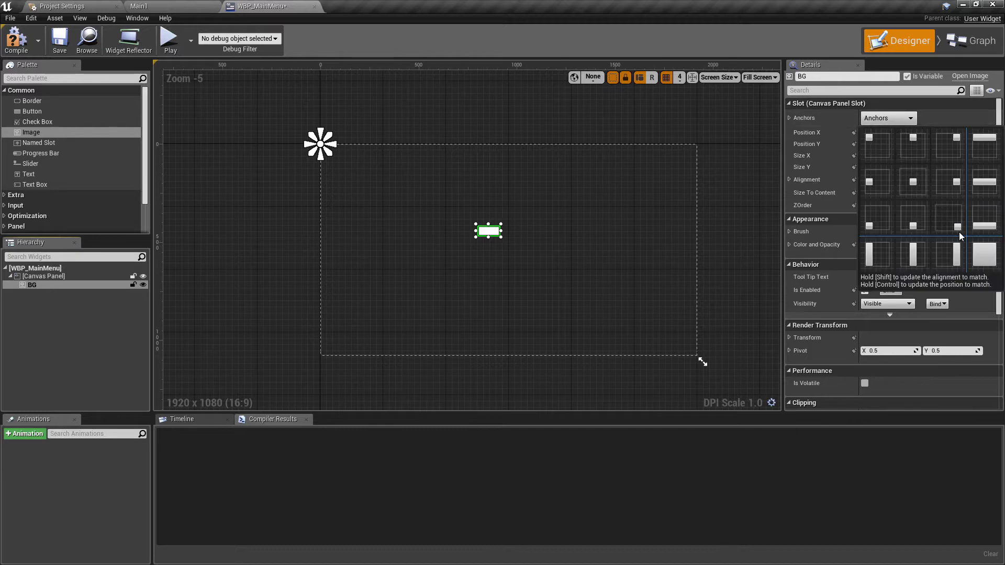
left_click(991, 257)
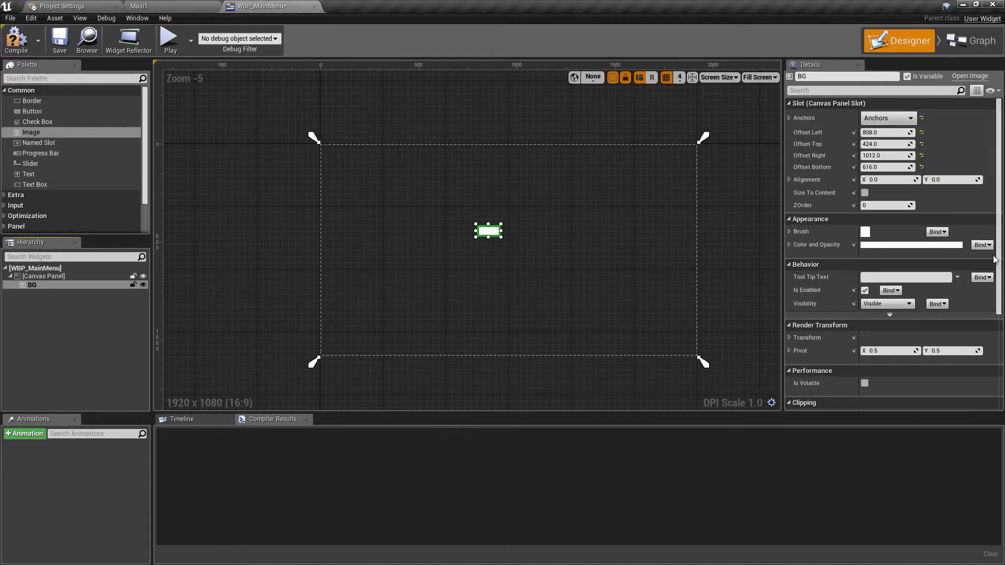
left_click(885, 132)
type("0")
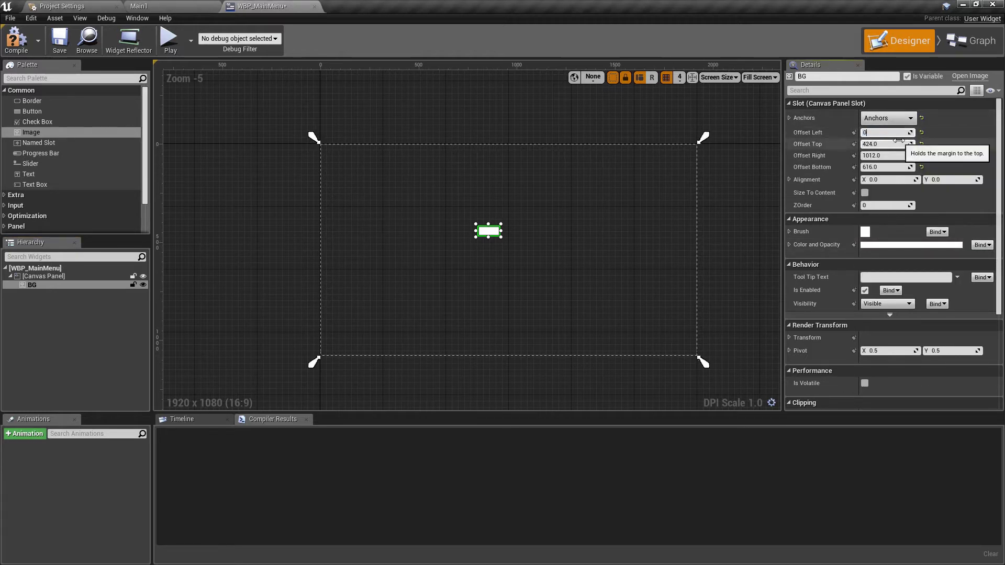
key("Tab")
type("0")
key("Tab")
type("0")
key("Tab")
type("0")
key("Tab")
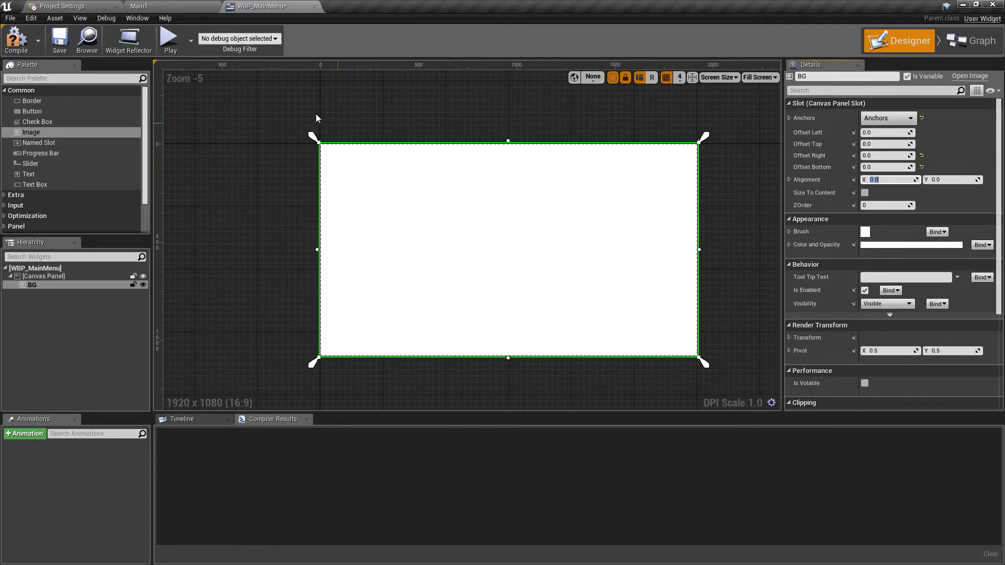
left_click(269, 134)
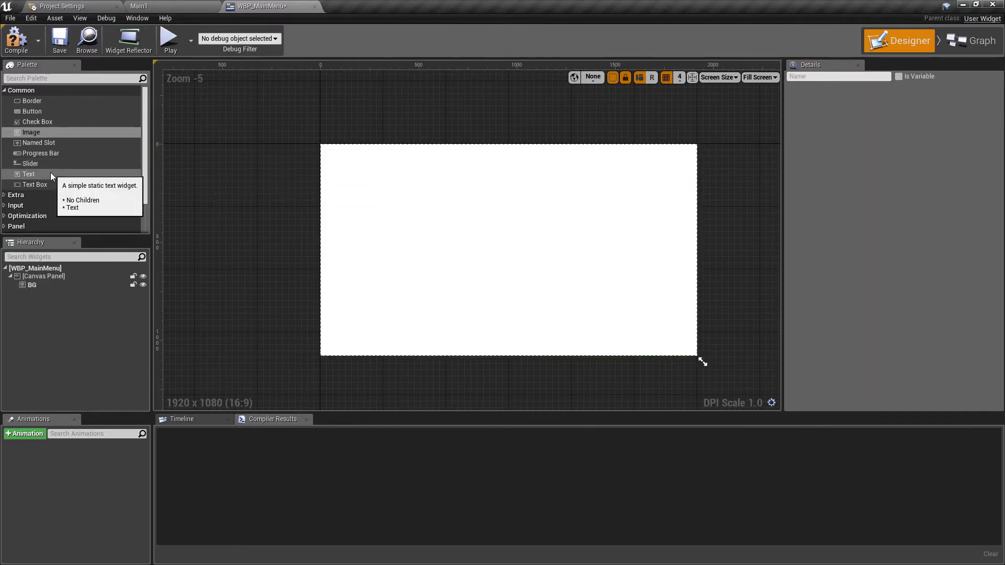
Add a Text Block near the top centre of the canvas with a near-black colour
left_click_drag(51, 173, 473, 170)
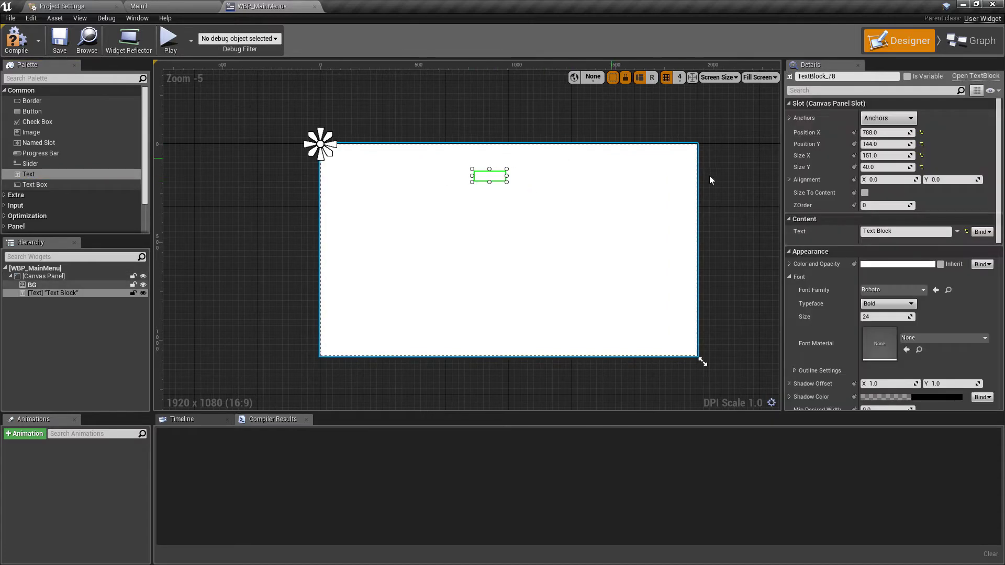
left_click(926, 265)
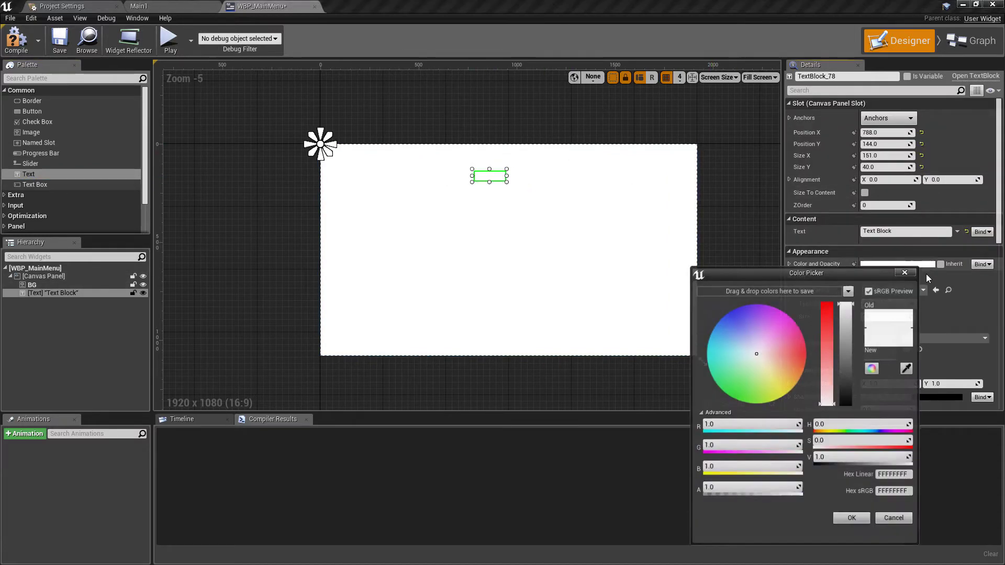
left_click(847, 398)
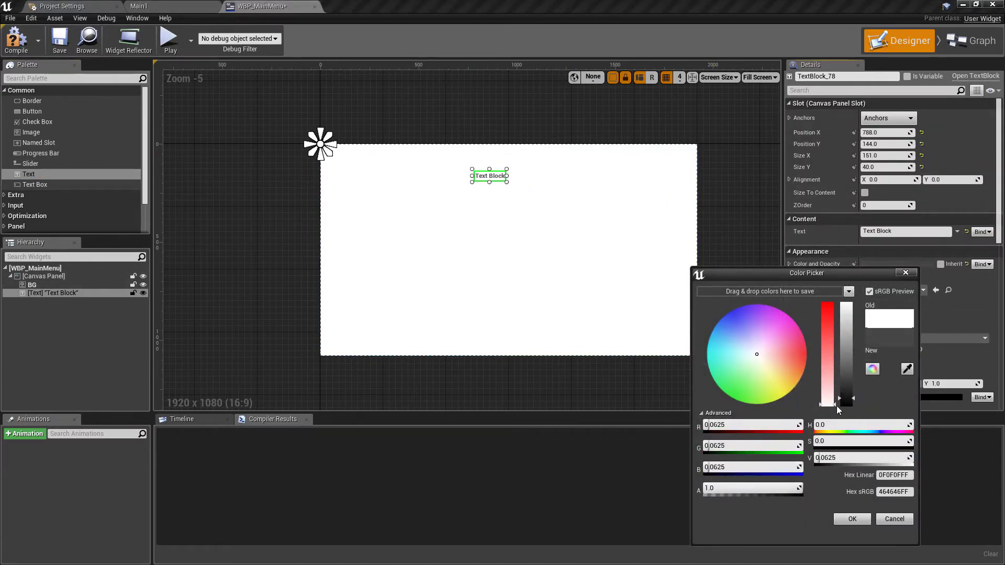
left_click(852, 519)
Give the text the Light typeface, font size 120, and Size To Content
left_click(891, 304)
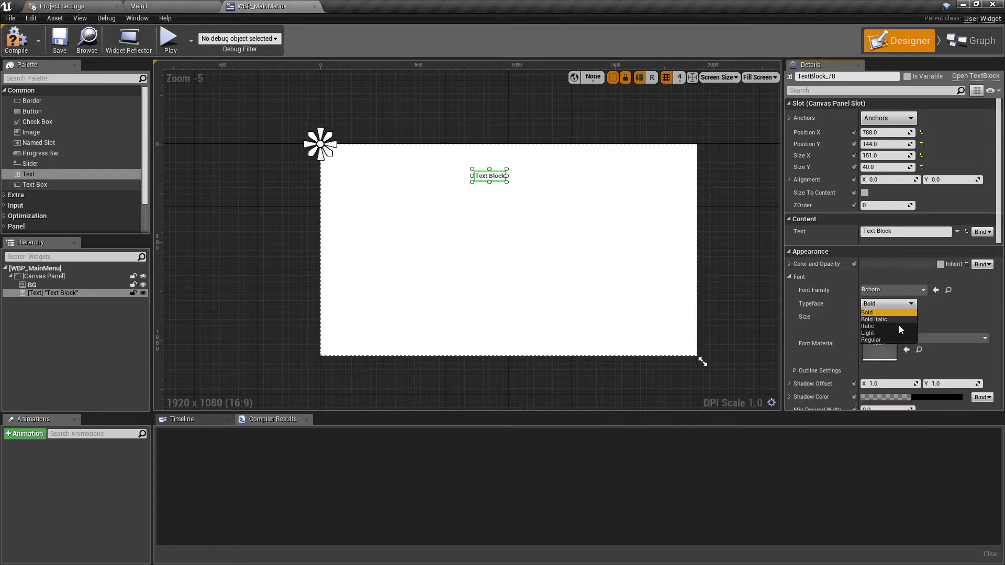
left_click(882, 333)
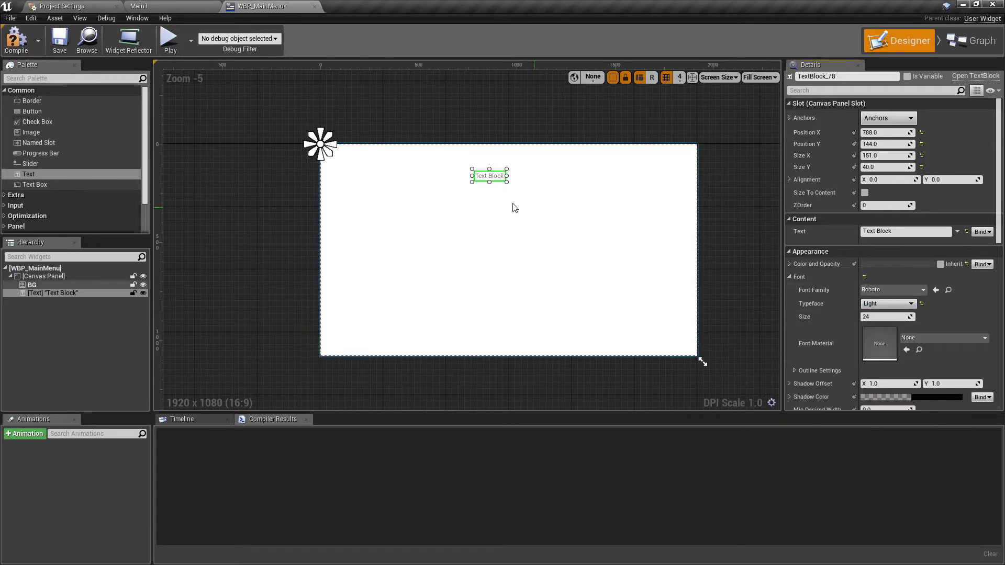
scroll(511, 206, "up", 3)
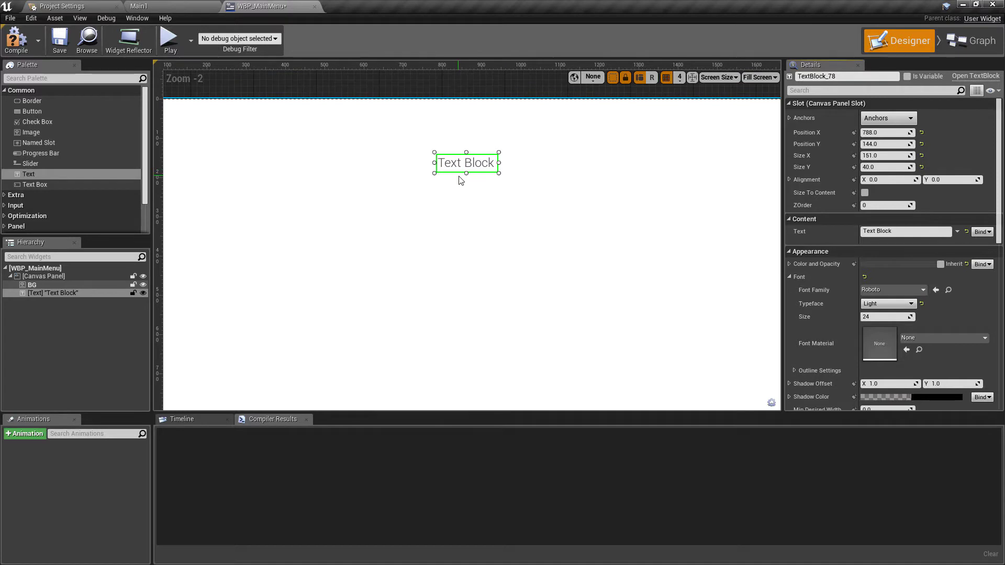
left_click(880, 316)
type("12")
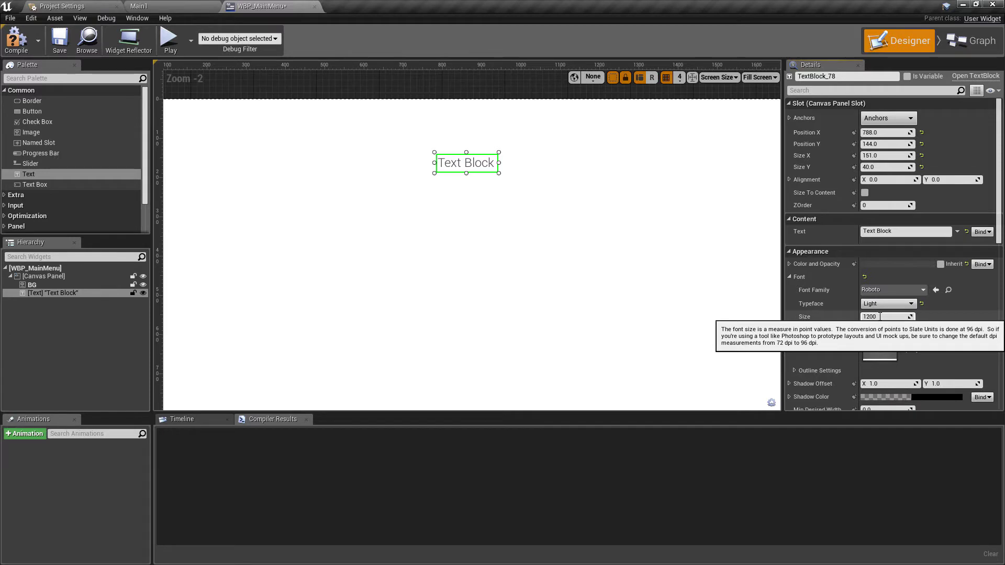
type("00")
key("BackSpace")
key("Return")
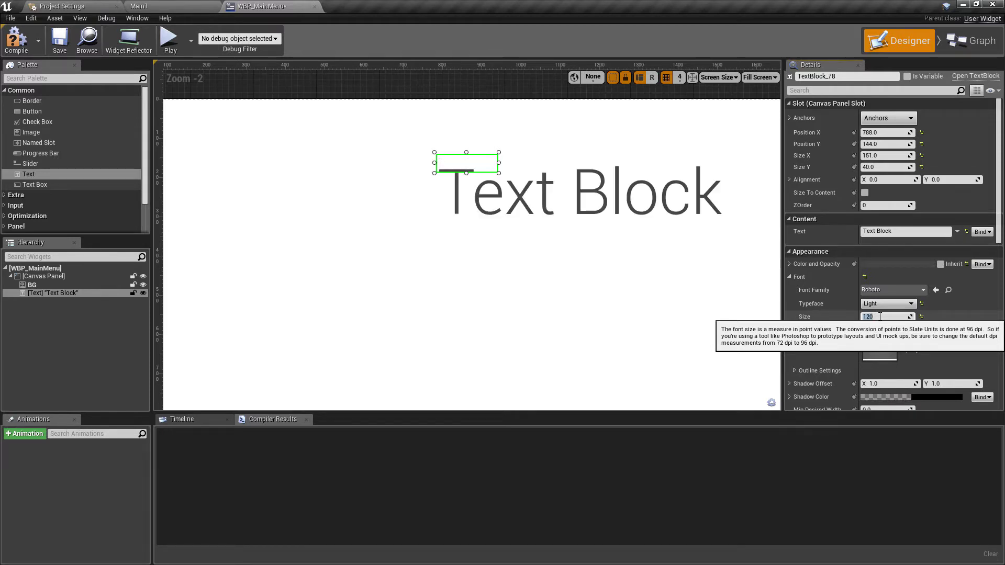
left_click(865, 192)
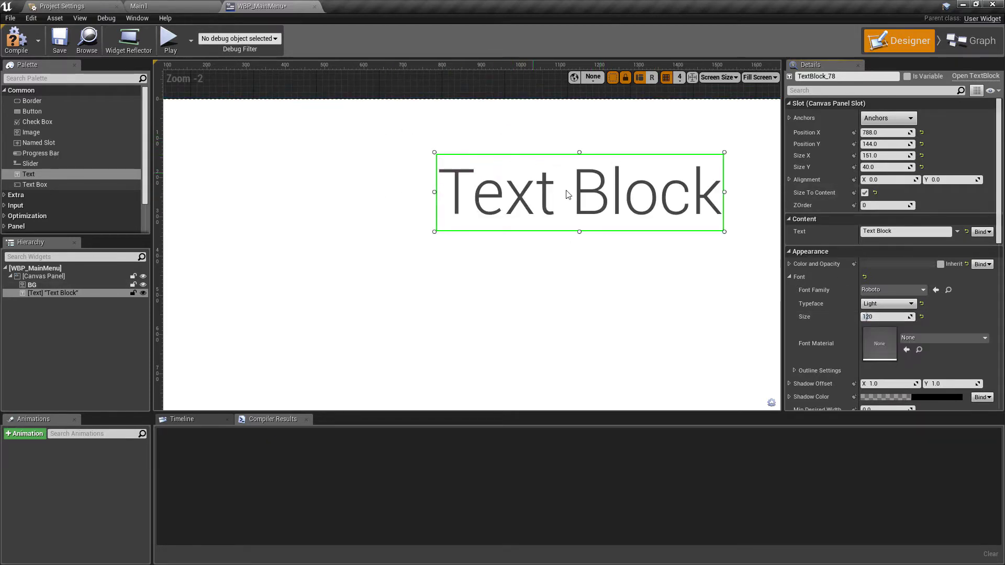
right_click_drag(665, 192, 579, 177)
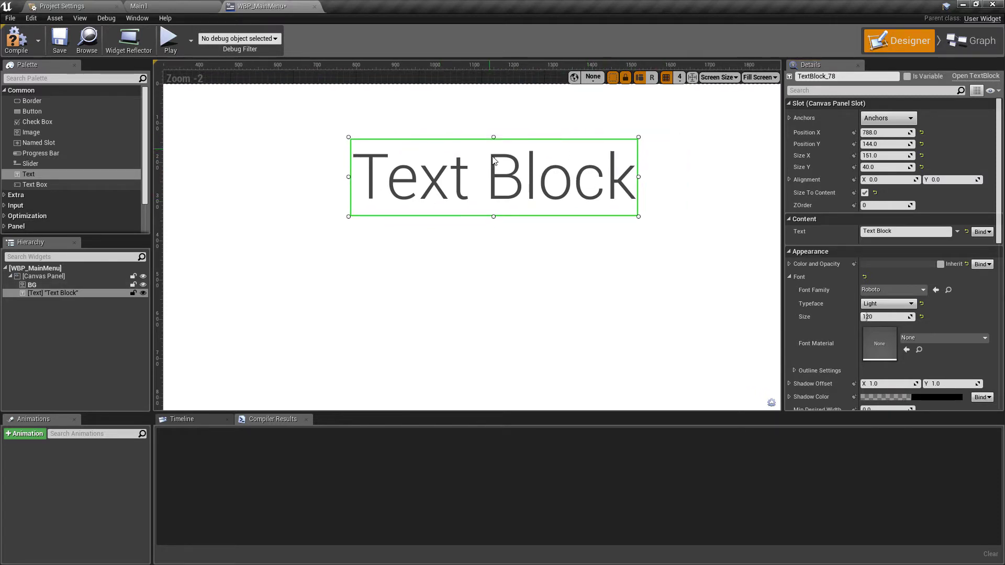
scroll(511, 168, "down", 3)
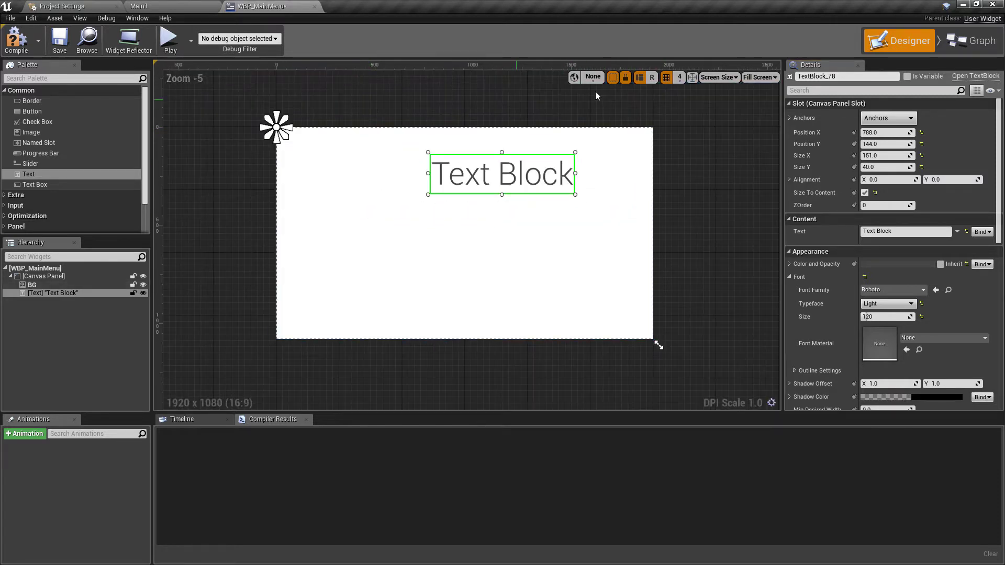
Anchor the text to the canvas centre with alignment 0.5 / 0.5
left_click(878, 122)
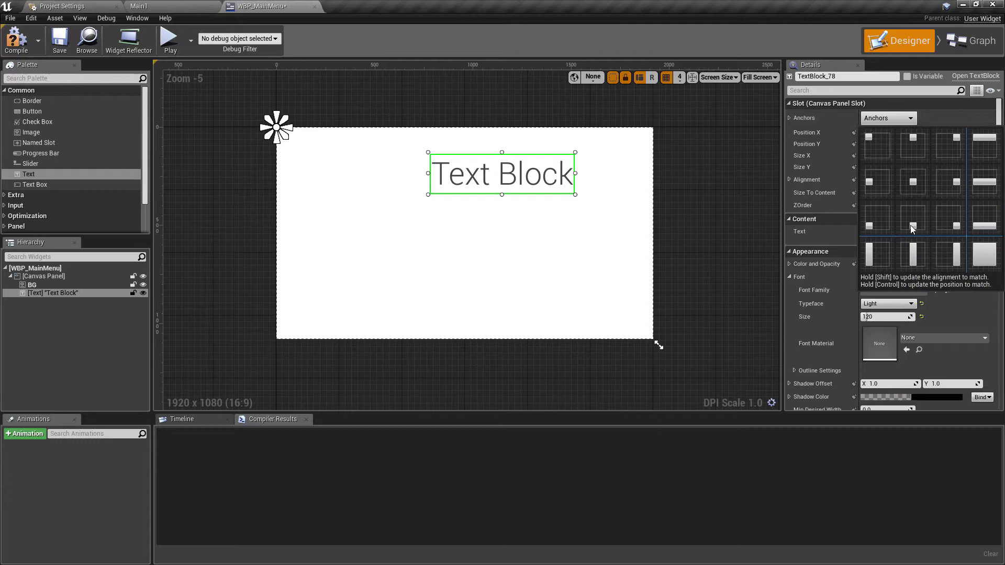
left_click(920, 187)
left_click(886, 179)
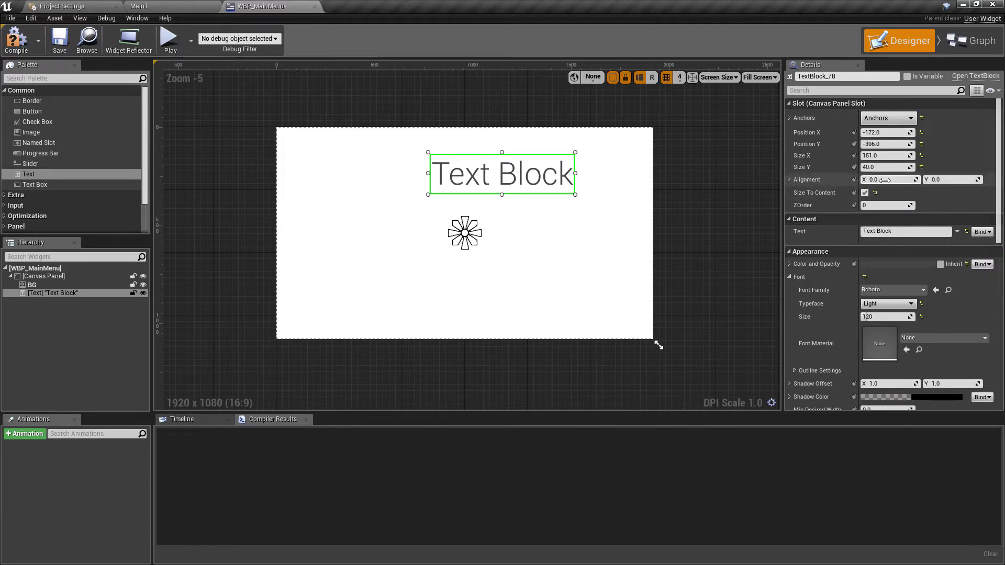
key("BackSpace")
type("0.5")
key("Tab")
type("0.5")
key("Return")
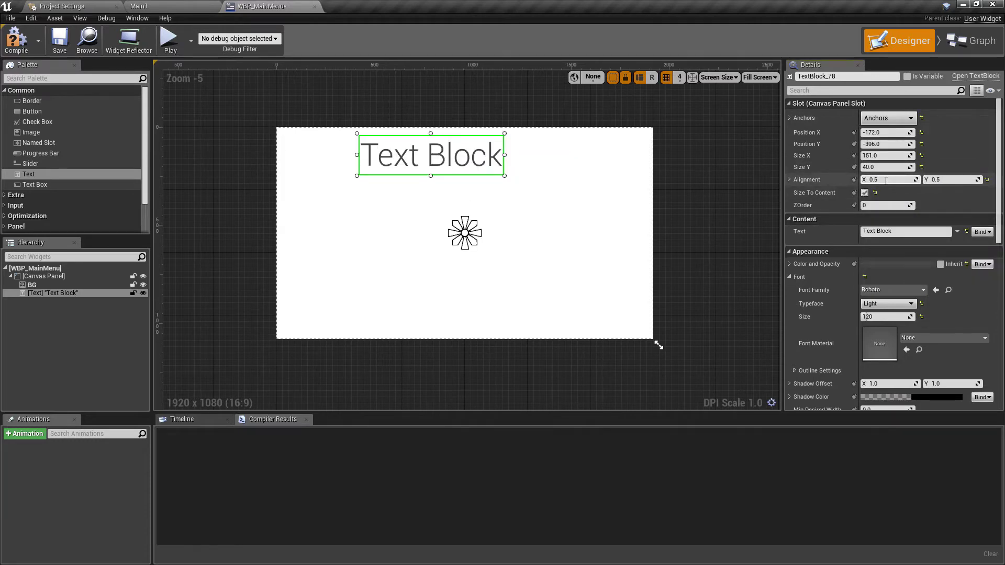
Position the text at X 0, Y -350
left_click(892, 137)
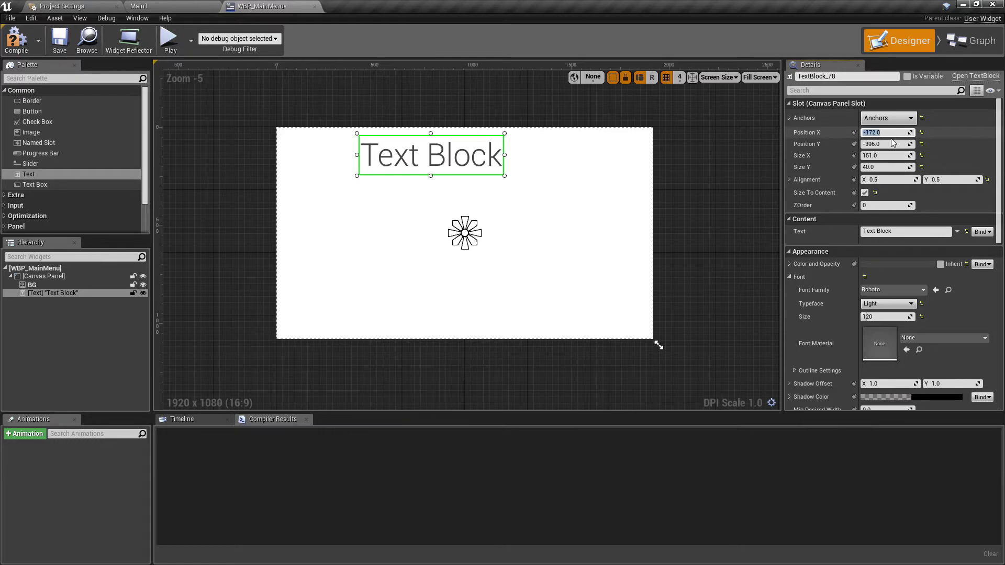
type("0")
key("Tab")
key("Tab")
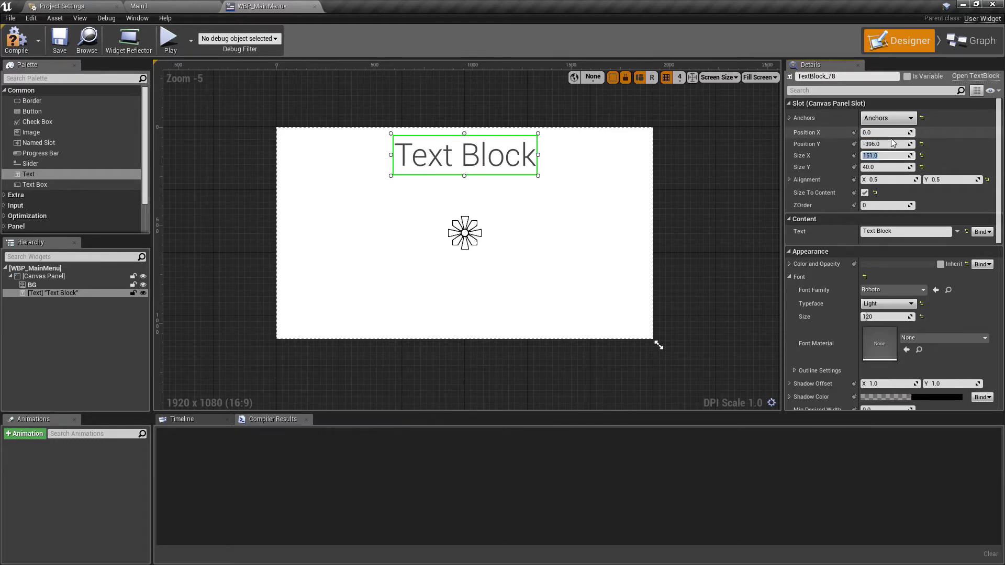
left_click(893, 143)
type("0")
key("Return")
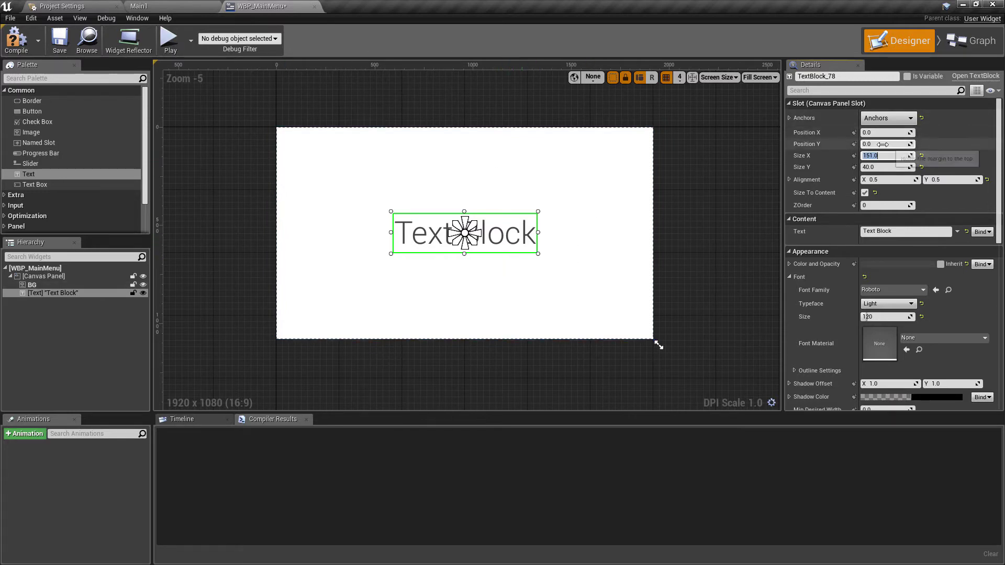
left_click_drag(883, 145, 903, 144)
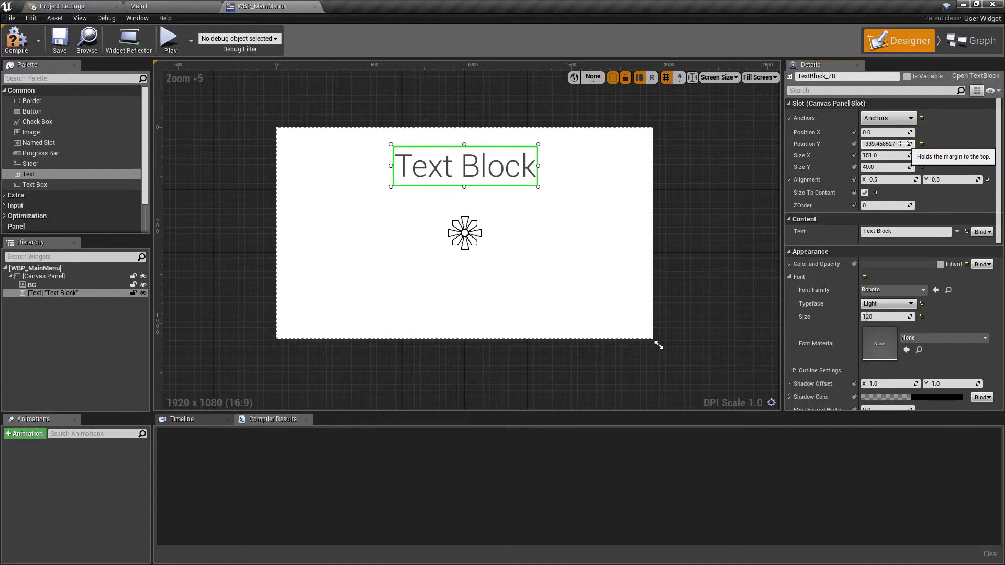
left_click(904, 144)
type("-300")
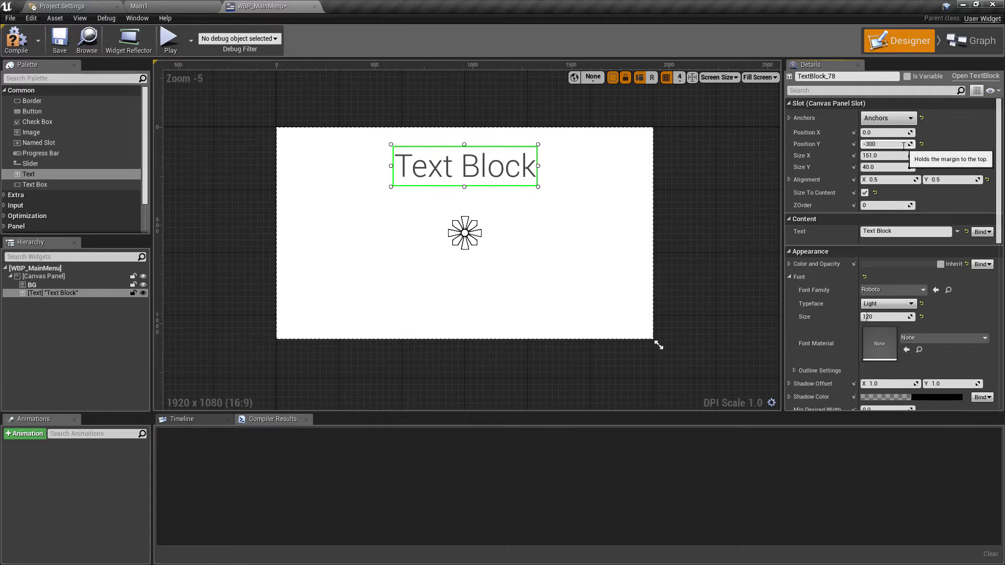
key("Return")
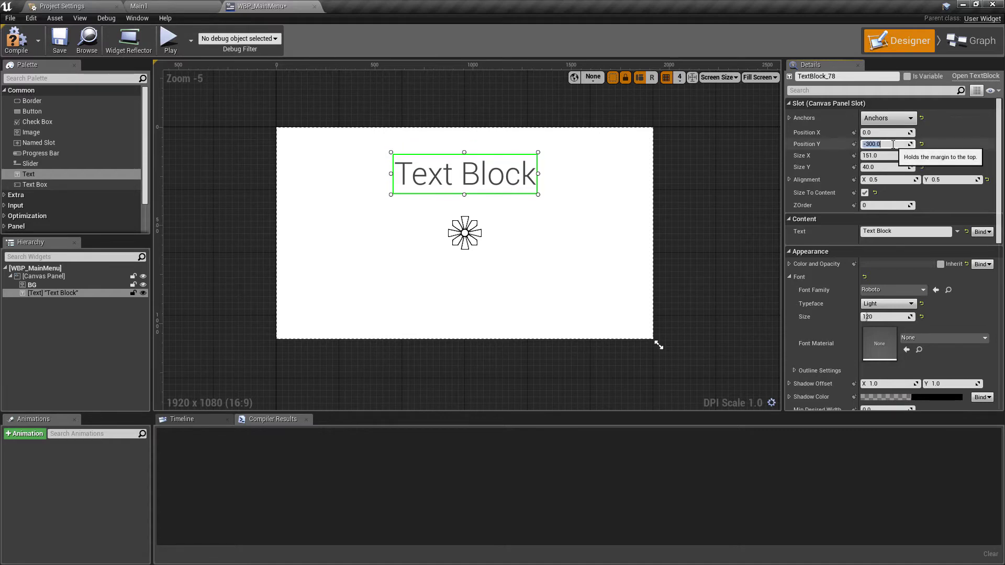
type("-350")
key("Return")
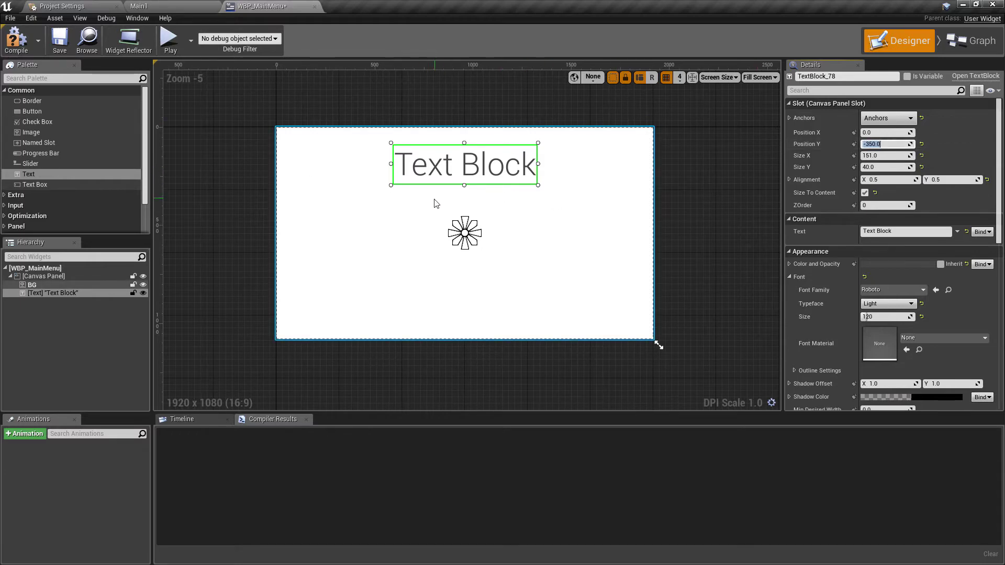
Change the displayed text to 'Welcome To'
left_click(922, 231)
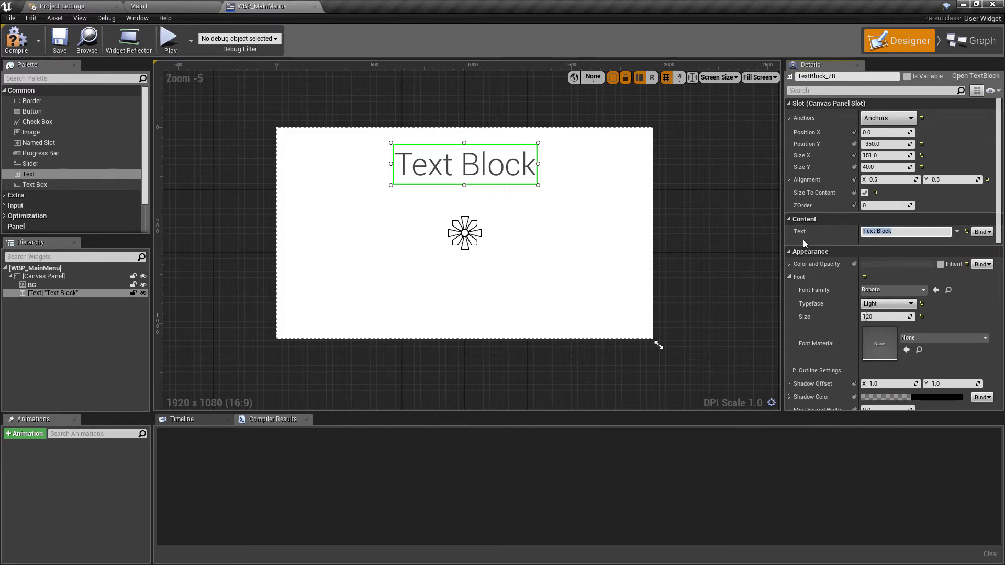
type("Welcome To")
key("Return")
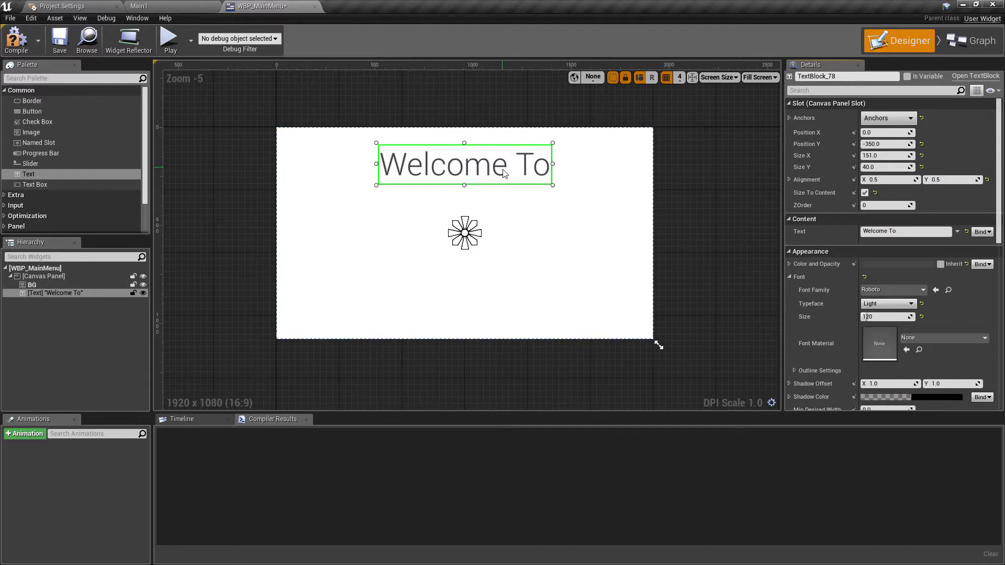
Paste a copy of the Welcome To text onto the canvas and change it to 'Cube Runner'
left_click(70, 295)
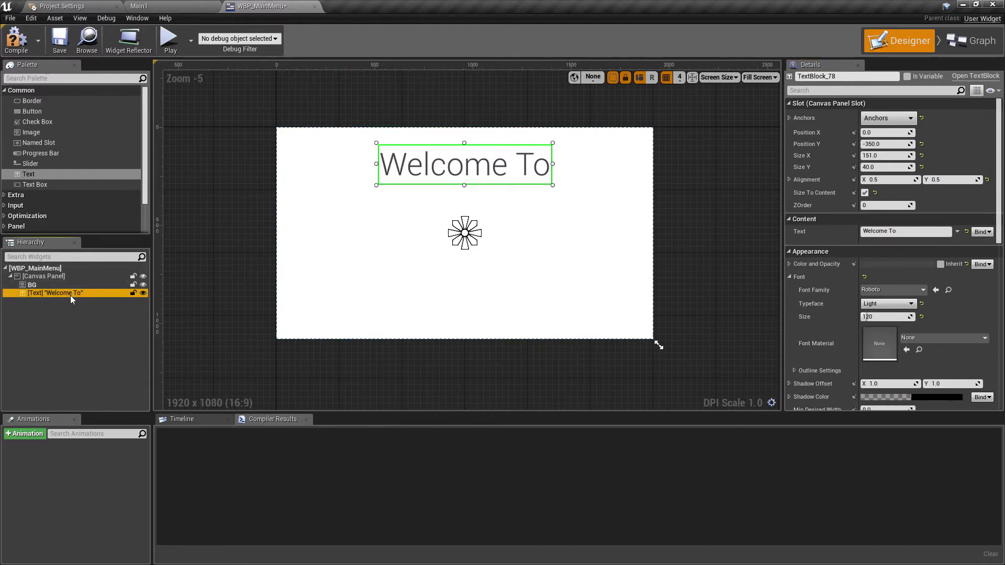
left_click(82, 276)
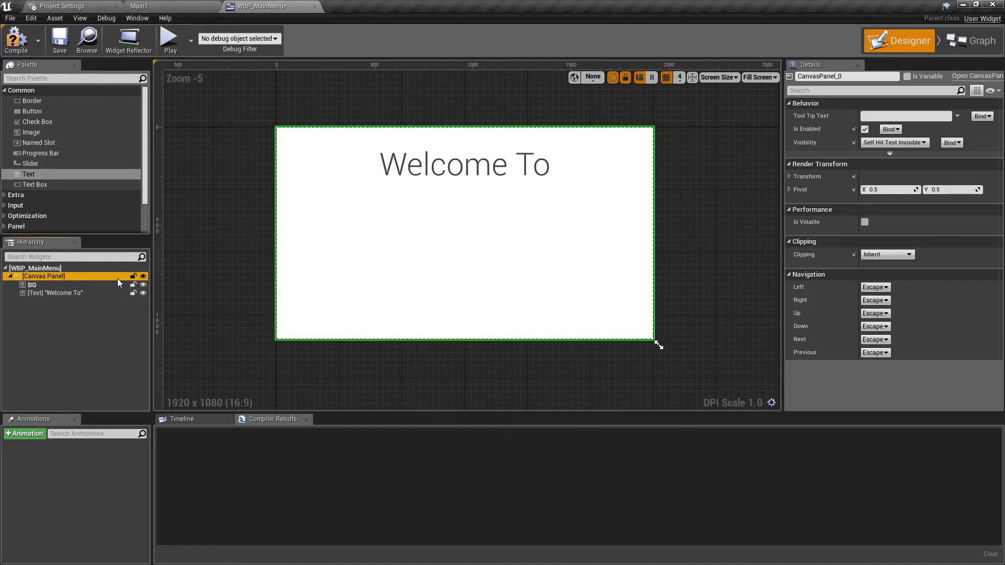
key("ctrl+v")
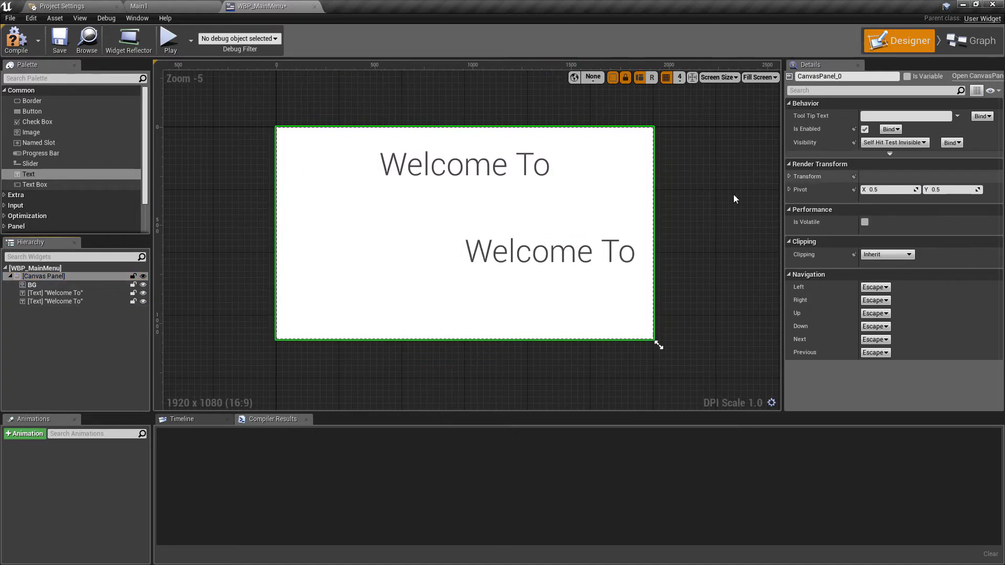
left_click(917, 231)
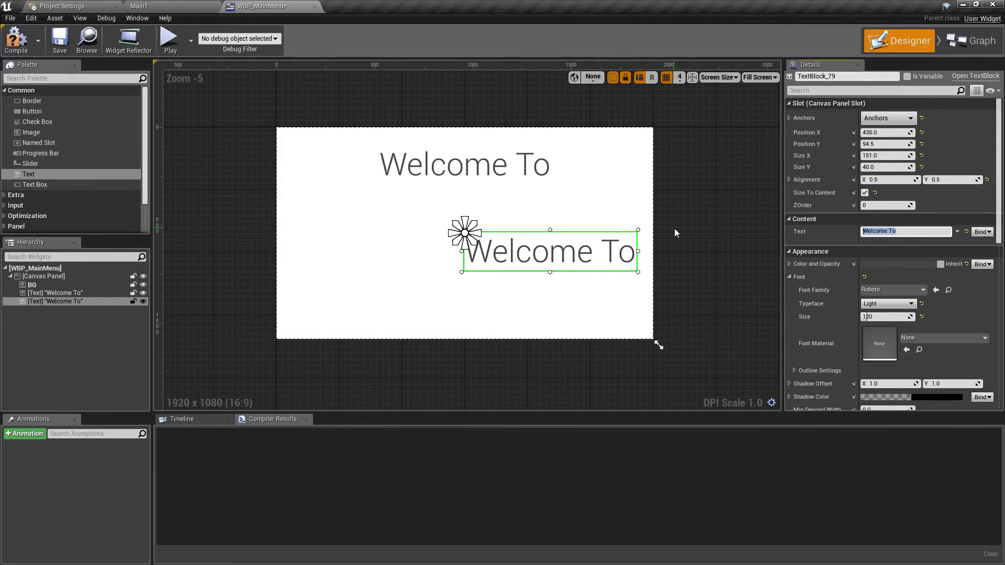
type("Cube Runner")
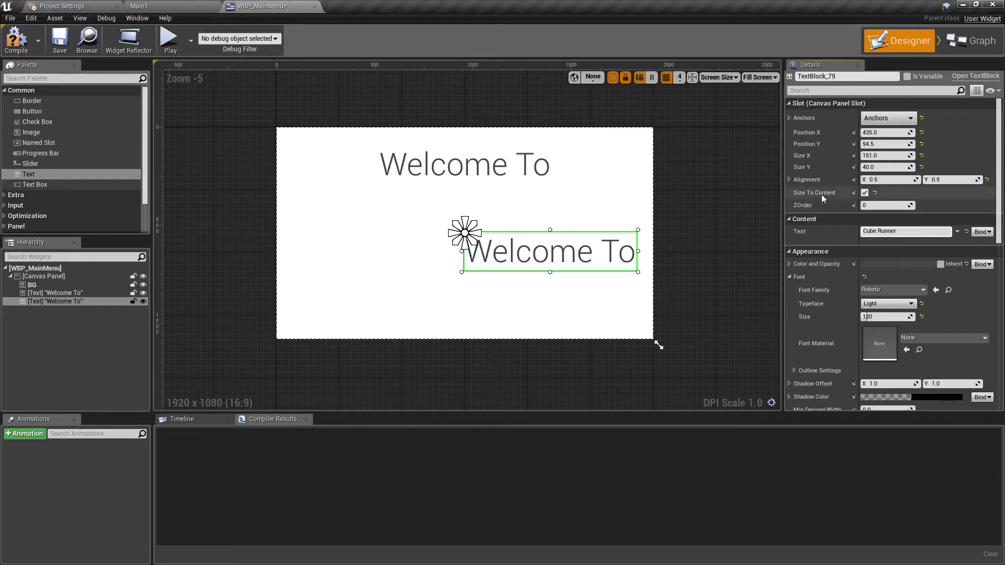
Place Cube Runner at X 0, Y -70 and set its typeface to Bold
left_click(893, 133)
type("0")
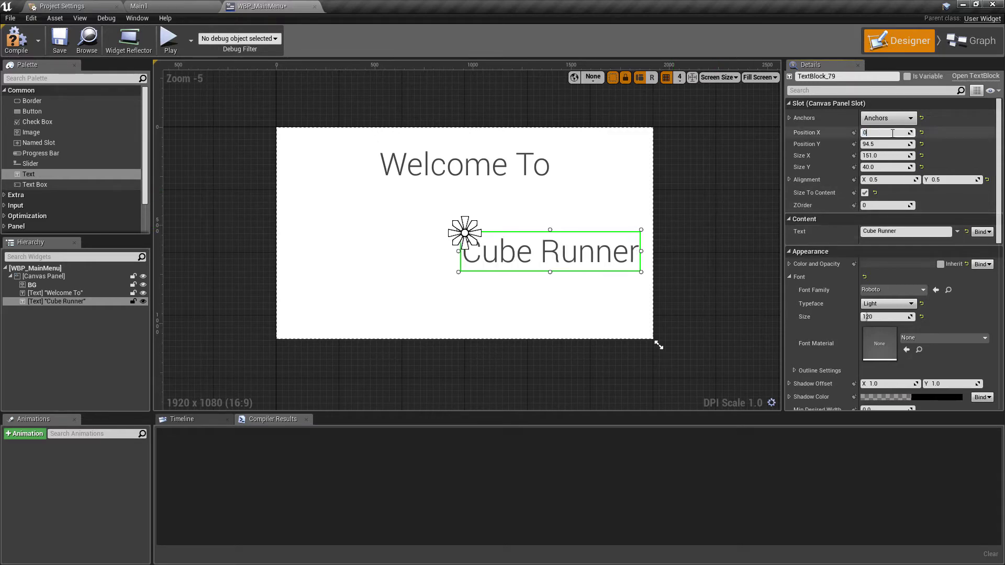
key("Tab")
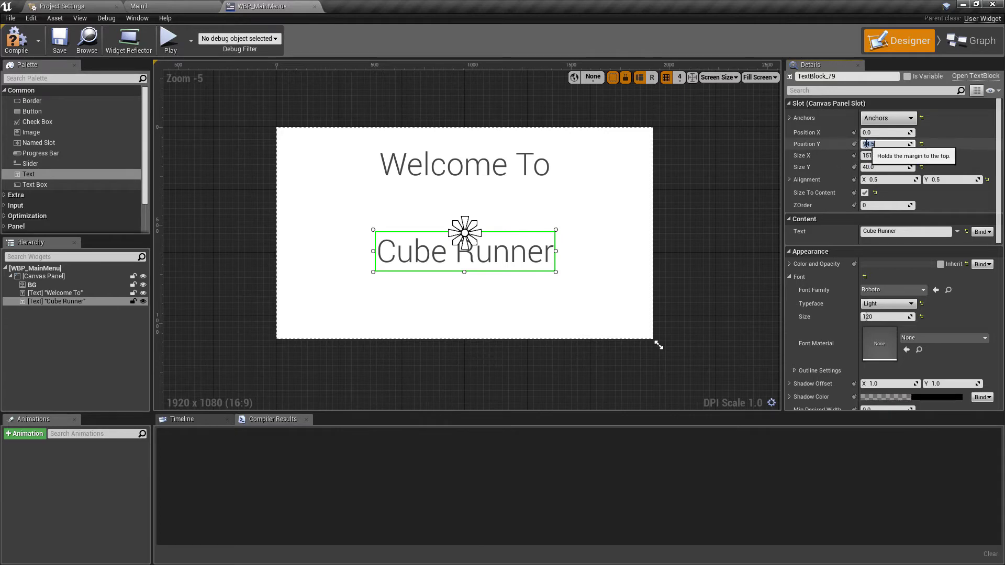
left_click_drag(869, 144, 838, 144)
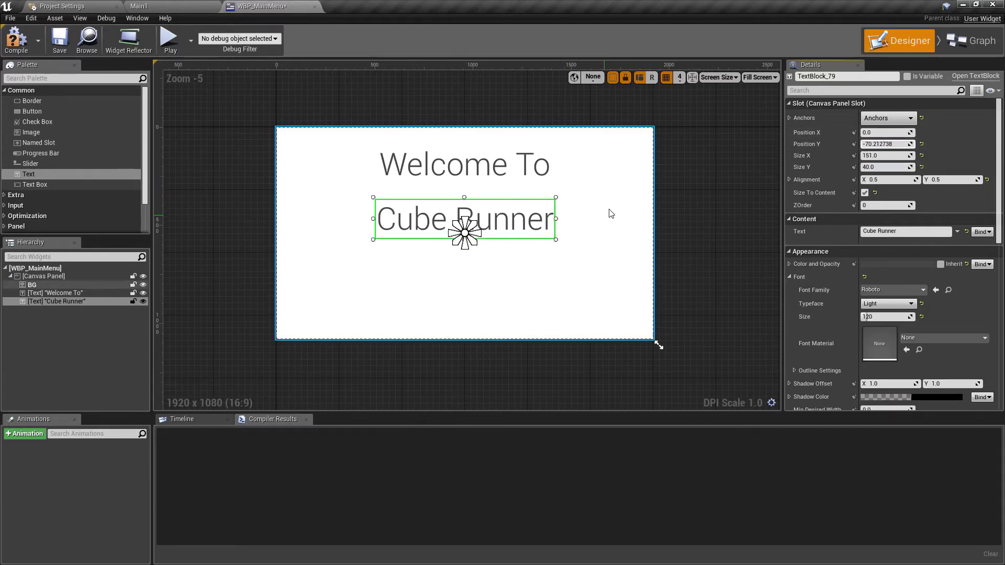
left_click(890, 144)
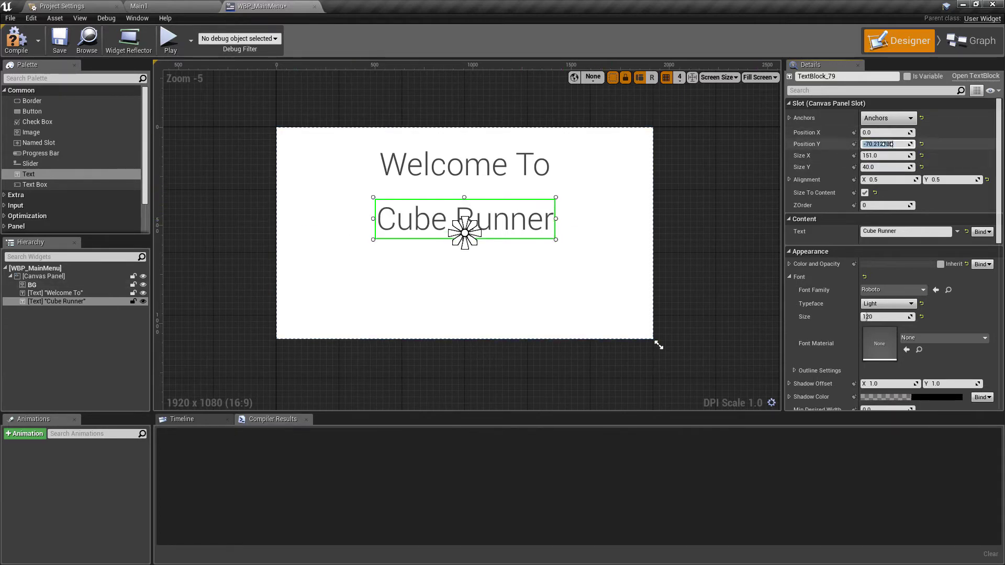
type("-70")
key("Return")
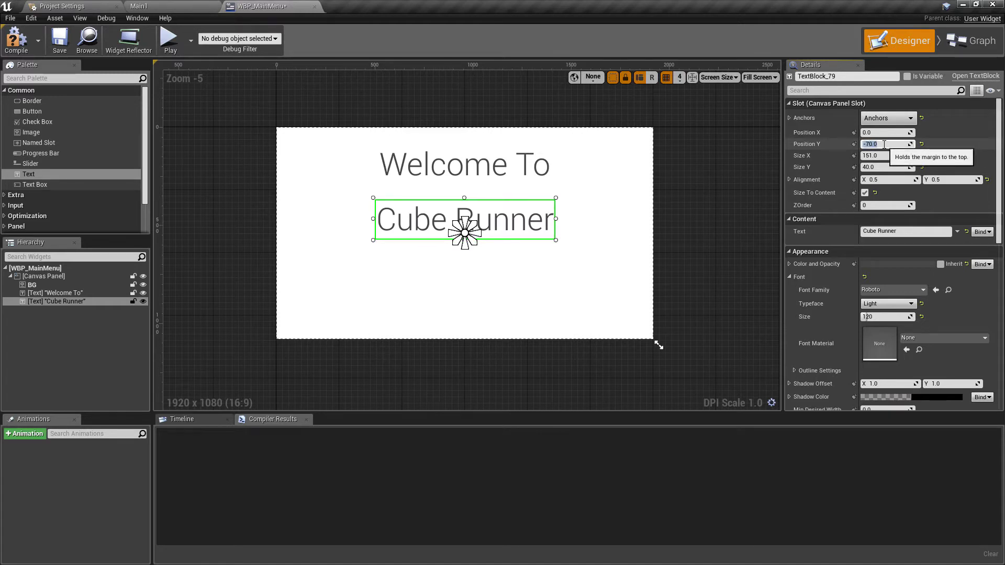
left_click(887, 309)
left_click(885, 313)
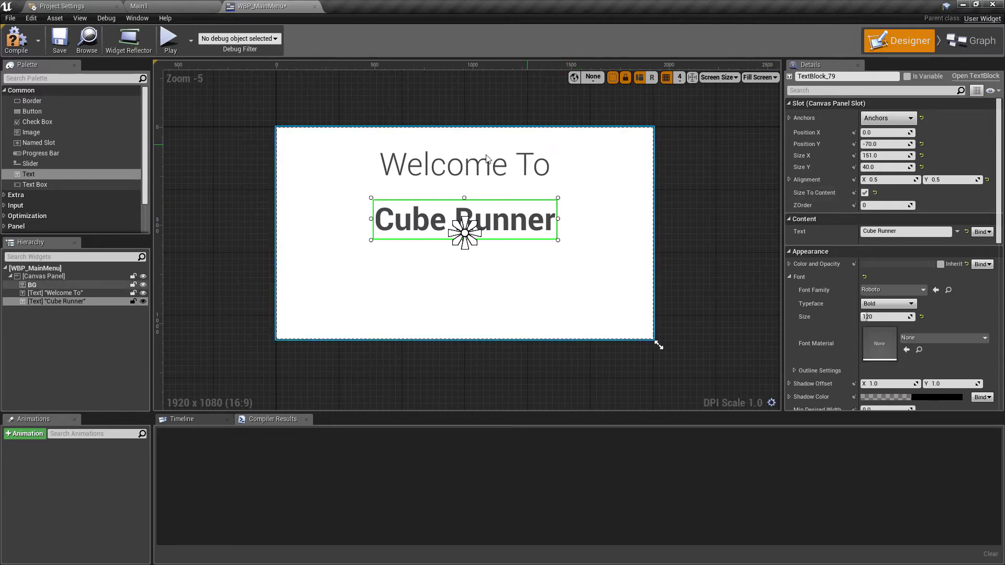
Open MI_FlatRed from Assets > Materials to check its red Colour, then go back to WBP_MainMenu
left_click(191, 6)
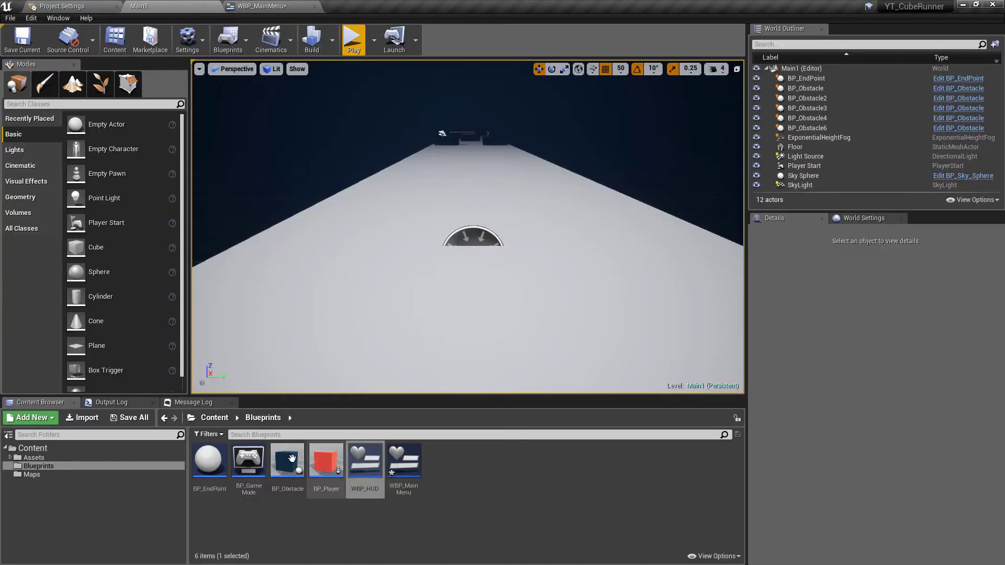
double_click(65, 457)
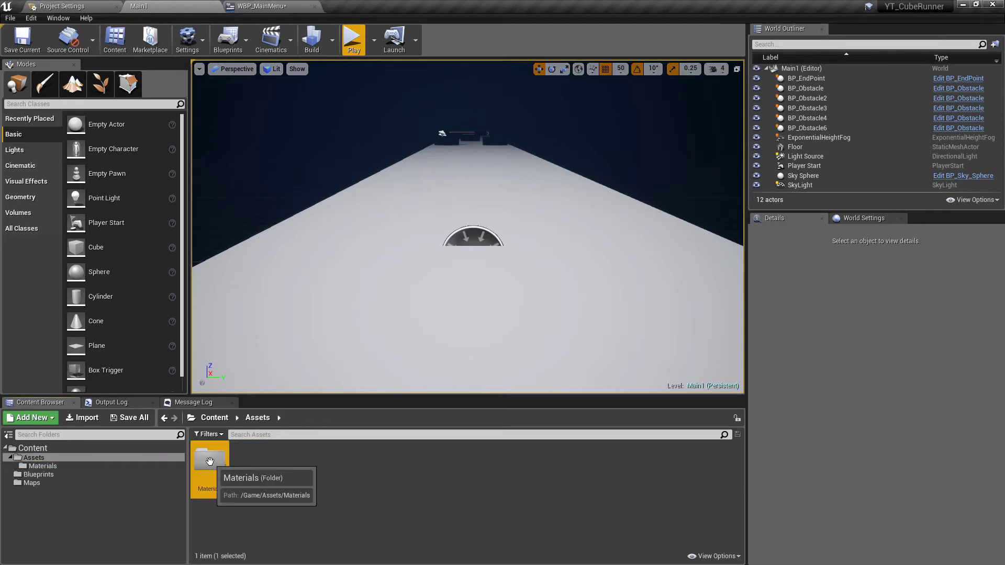
double_click(209, 461)
double_click(280, 461)
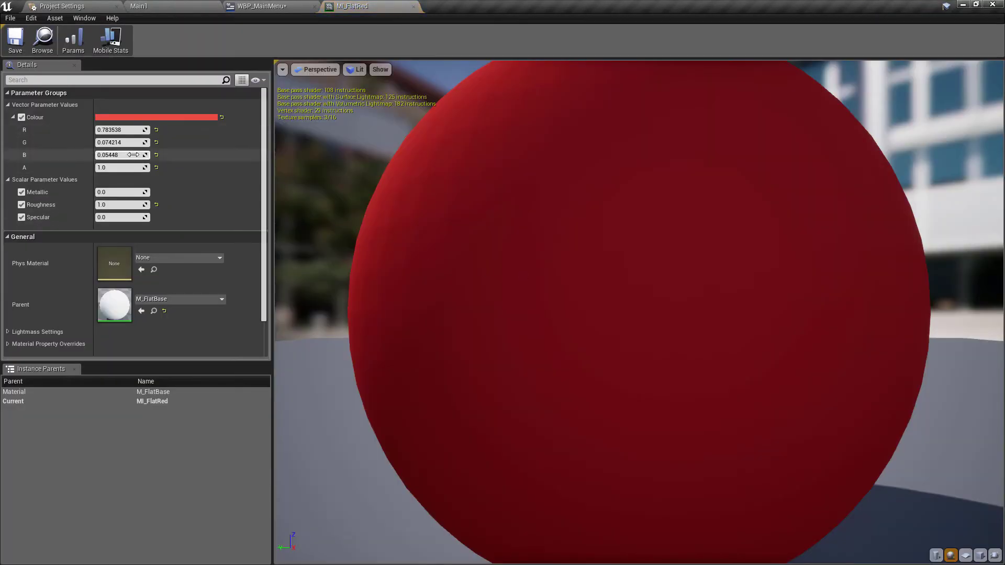
left_click(147, 118)
left_click(259, 6)
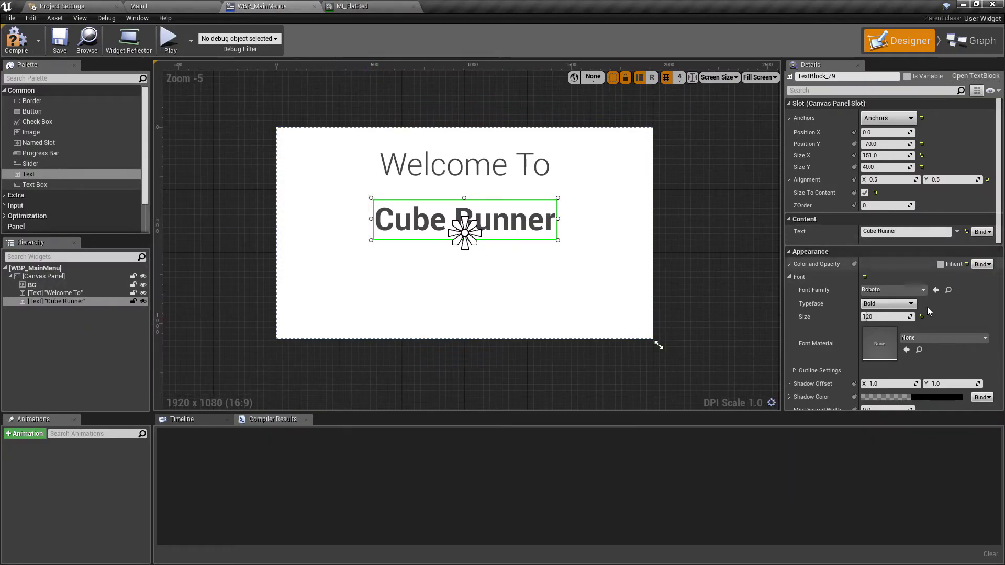
Colour the Cube Runner text red by pasting the flat red hex value
left_click(905, 263)
left_click(878, 488)
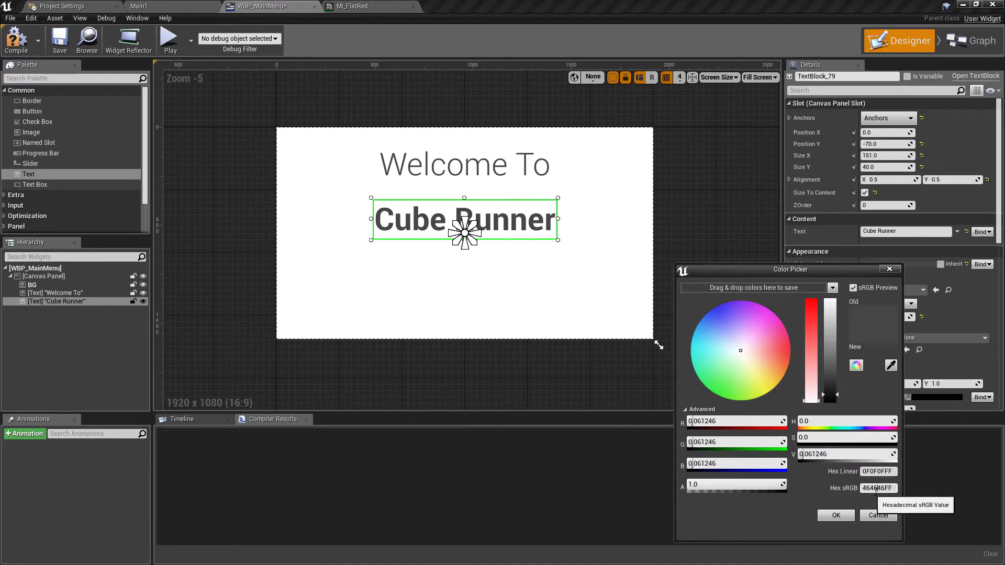
key("ctrl+v")
key("Return")
scroll(530, 217, "up", 2)
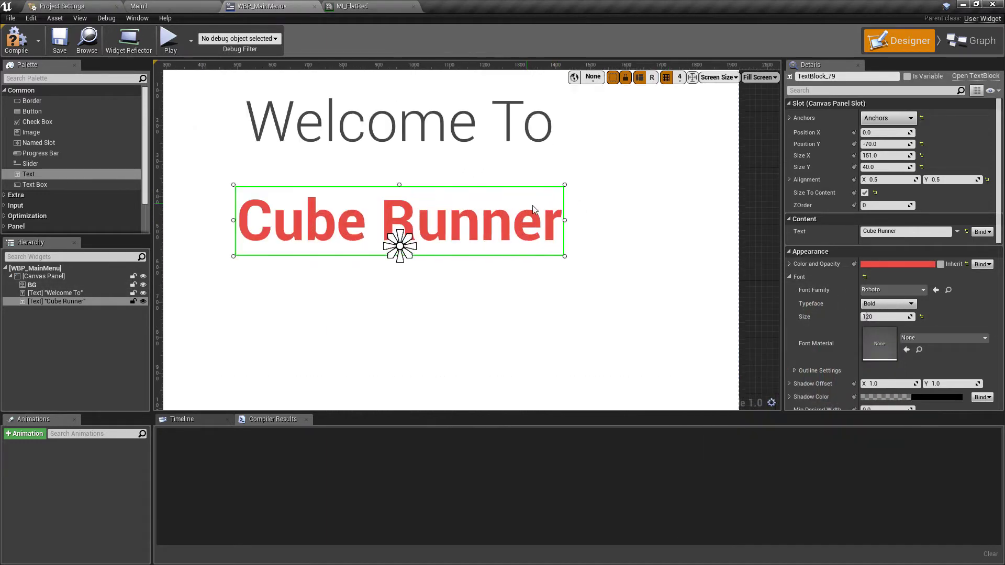
scroll(620, 195, "down", 1)
Change the title text to 'CUBE RUNNER'
left_click(890, 231)
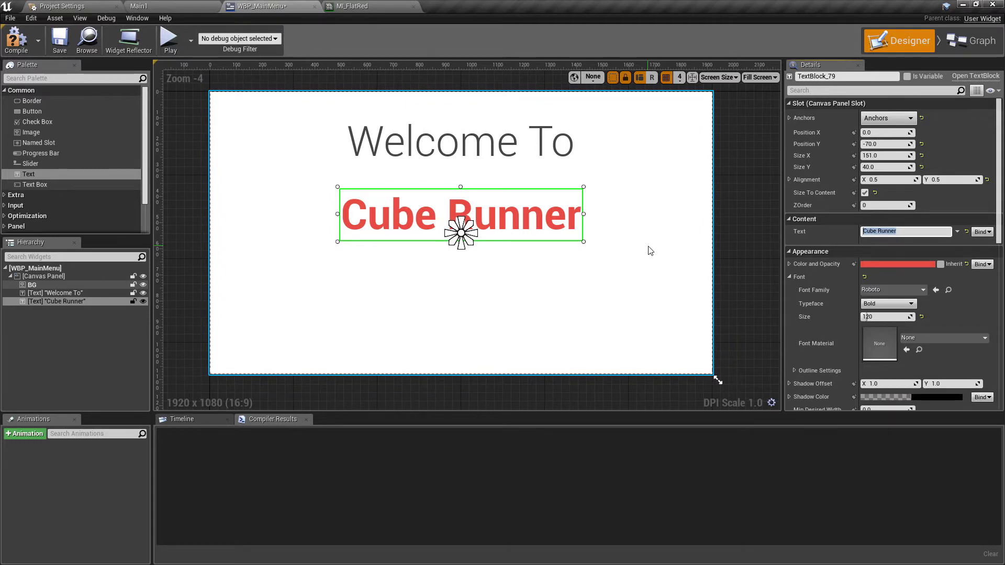
type("CUBE RUNNER")
key("Return")
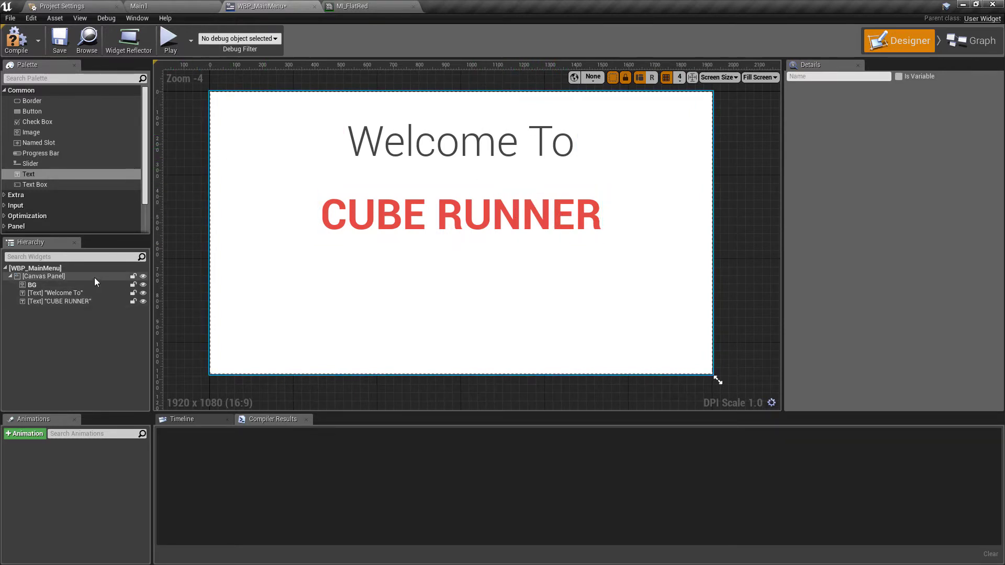
Add a Button to the canvas, anchored to centre at position 0, 0
left_click(44, 115)
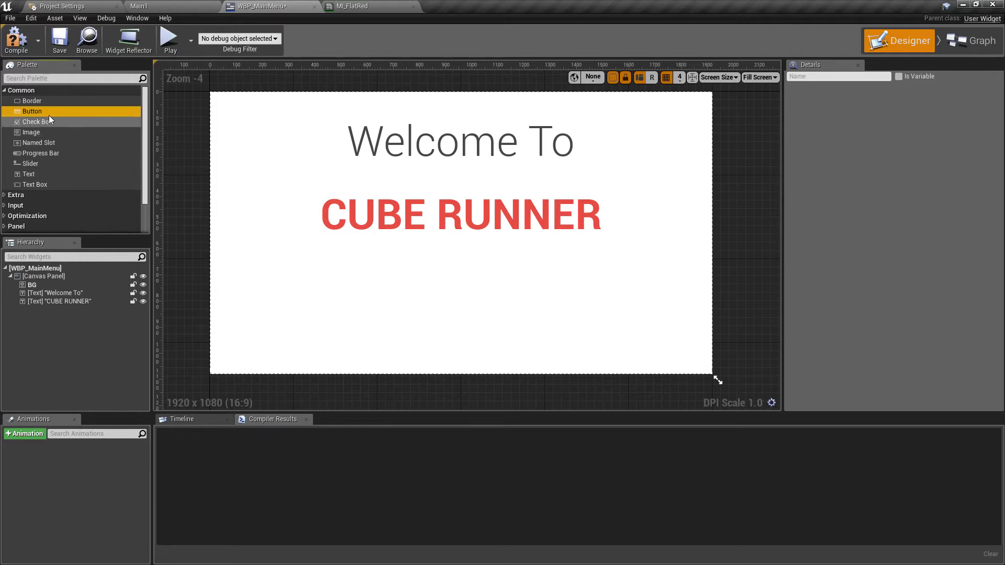
left_click_drag(41, 114, 466, 281)
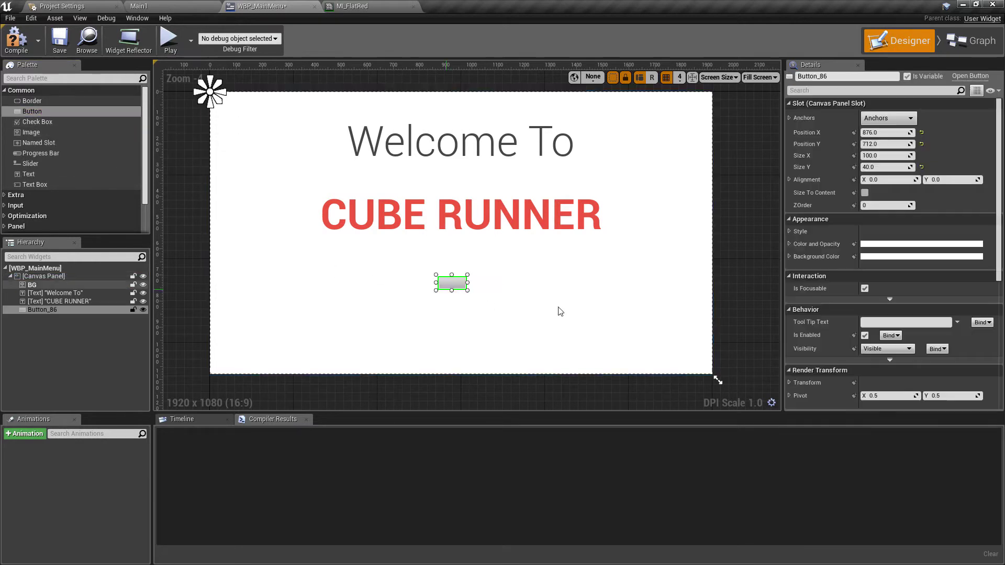
left_click(904, 123)
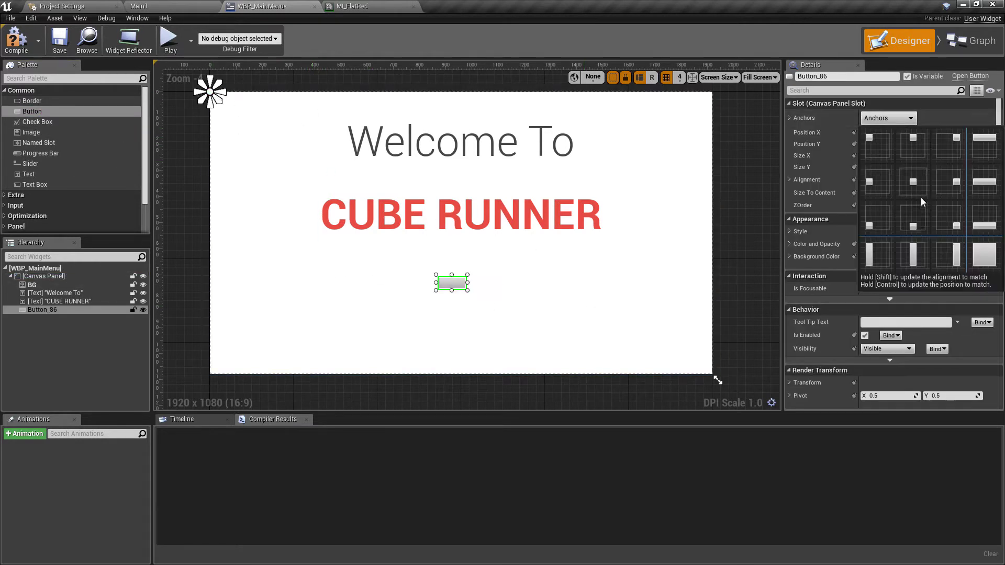
left_click(919, 183)
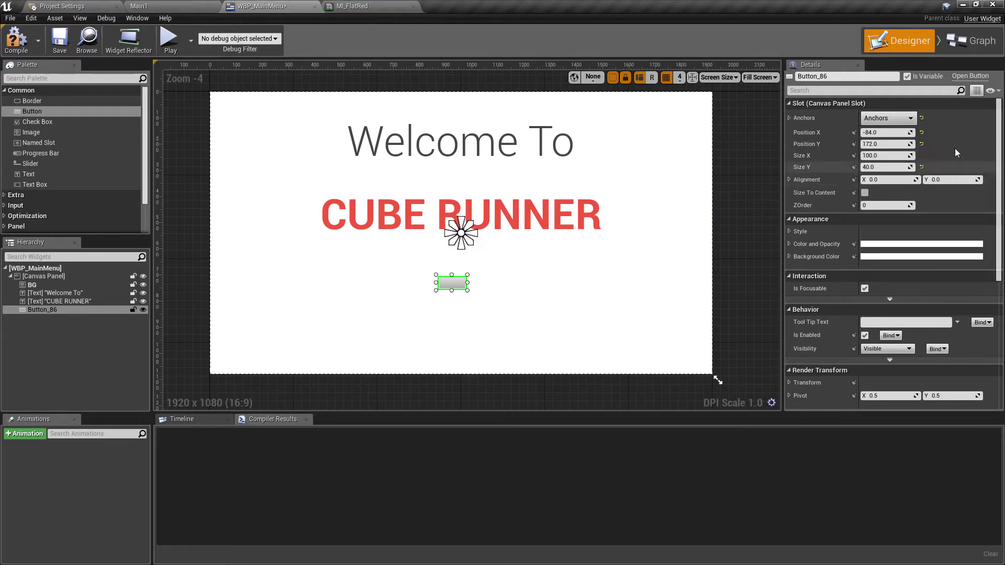
left_click(887, 134)
type("0")
key("Tab")
type("0")
key("Return")
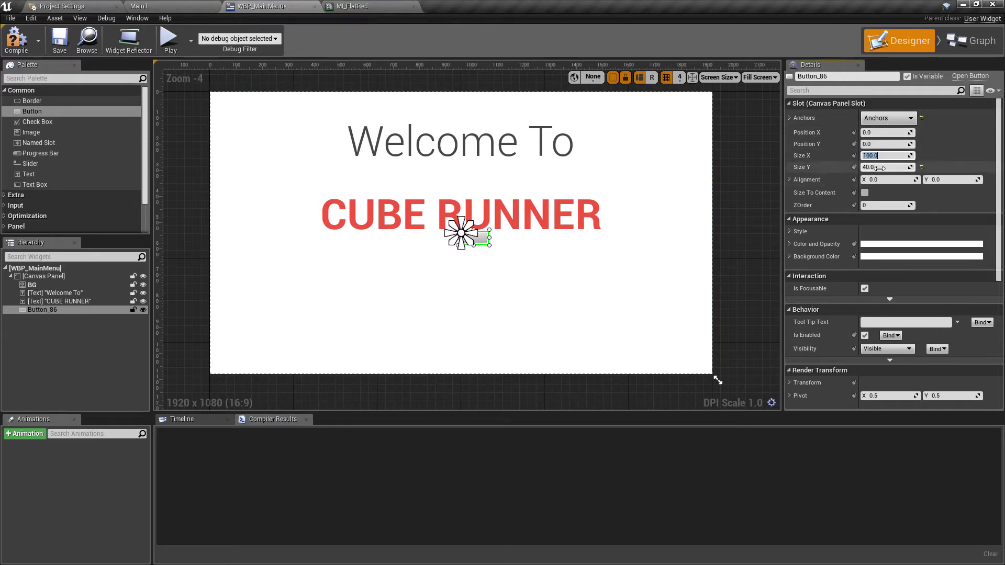
Set the button's alignment to 0.5 / 0.5 and its vertical position to 200
left_click(904, 180)
type("0.5")
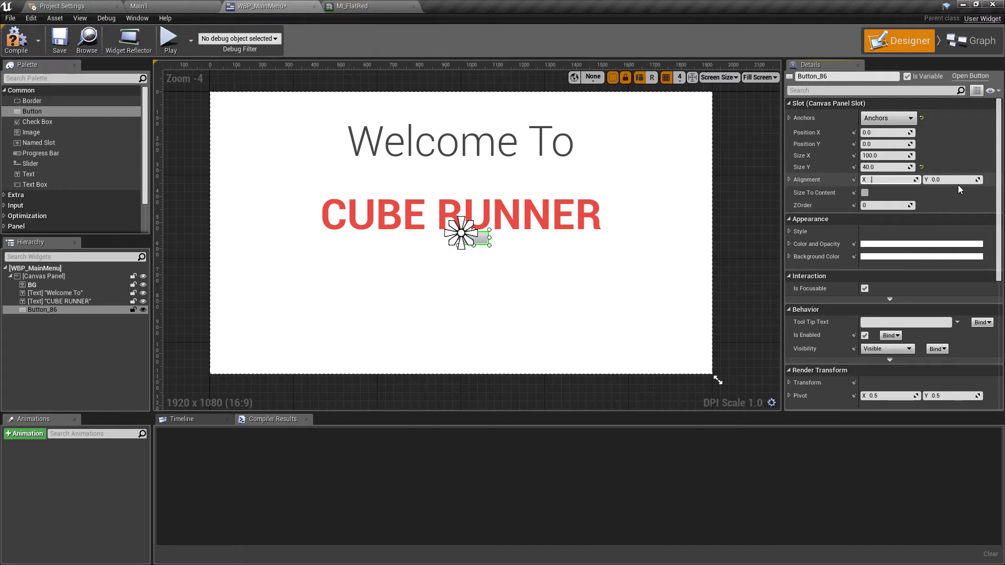
key("Tab")
type("0.5")
key("Return")
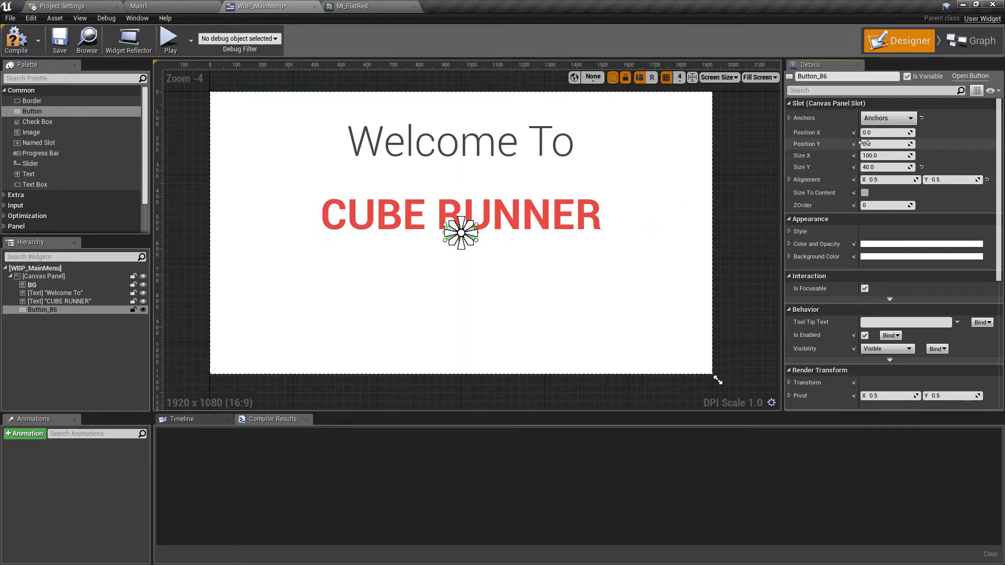
left_click_drag(885, 144, 919, 144)
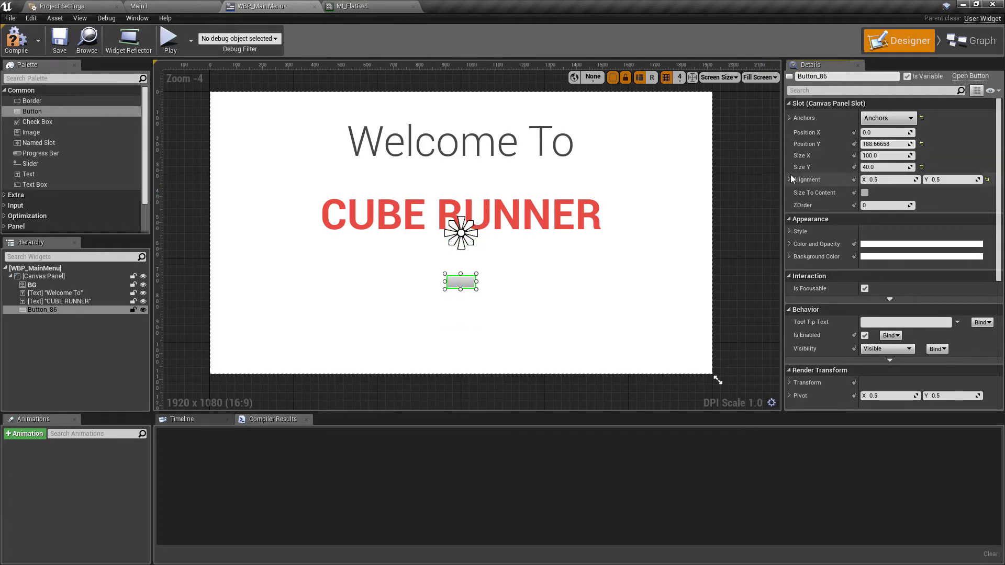
left_click(890, 144)
type("200")
key("Return")
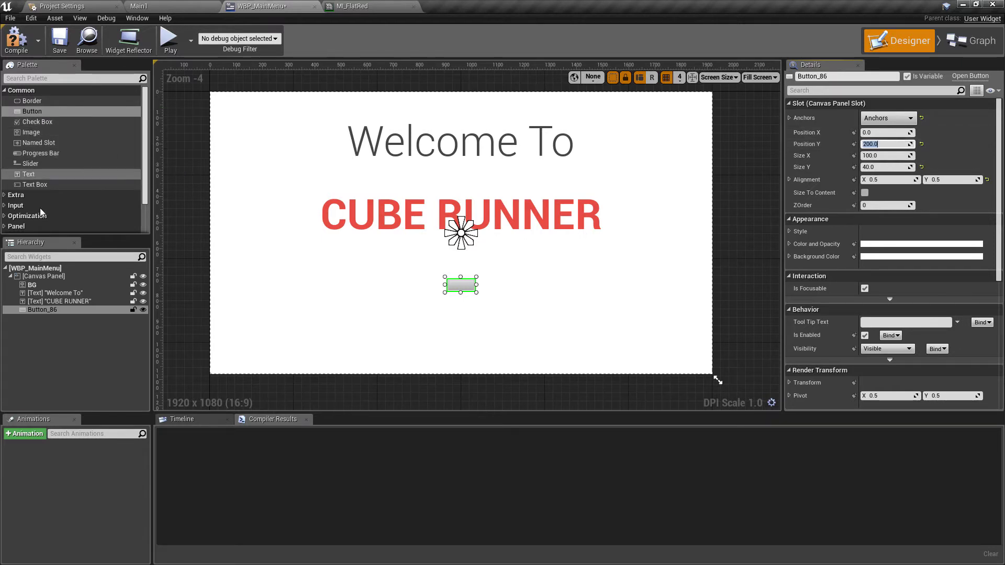
left_click(111, 293)
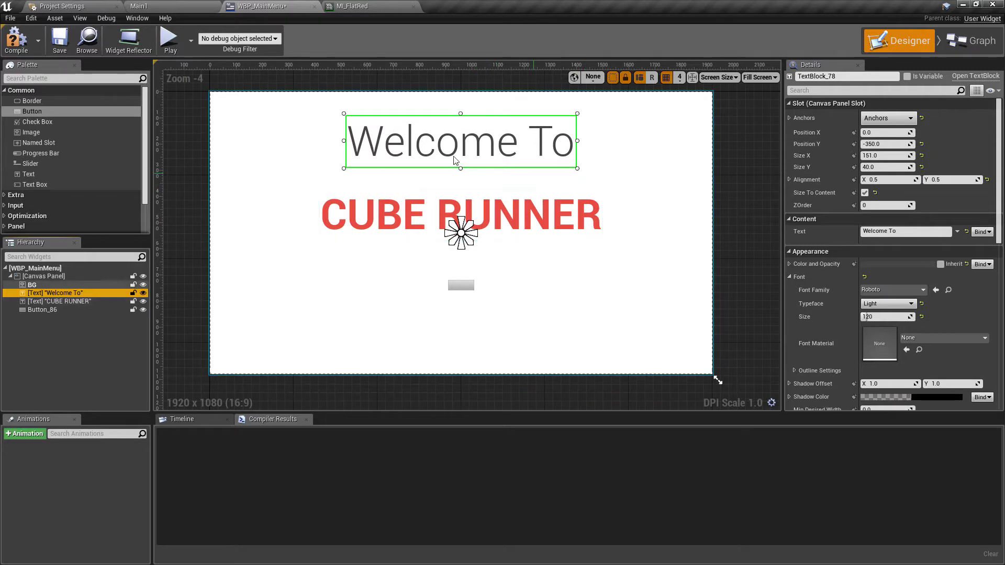
Paste the copied Welcome To text into Button_86 as its child label
left_click(121, 309)
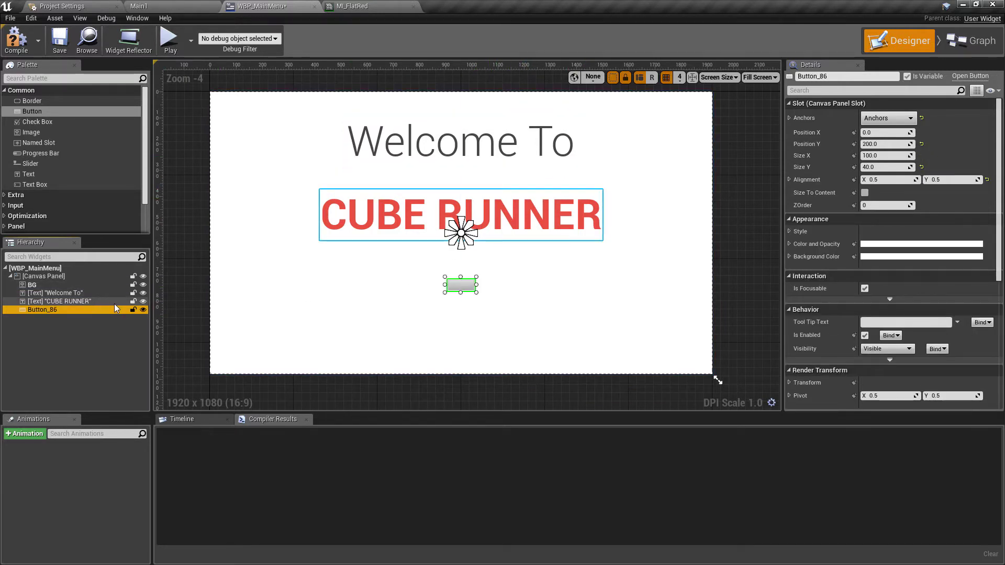
key("ctrl+v")
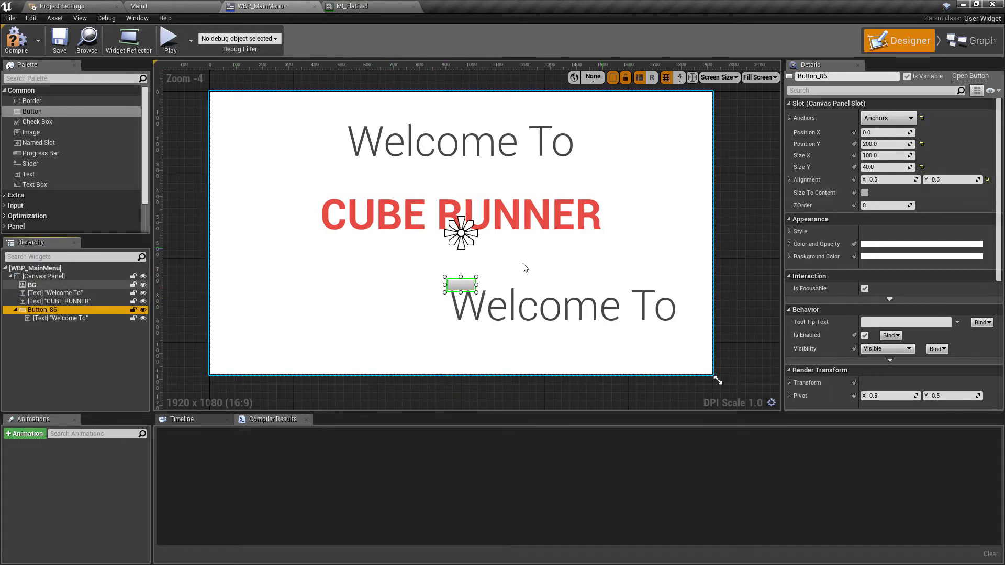
left_click(61, 318)
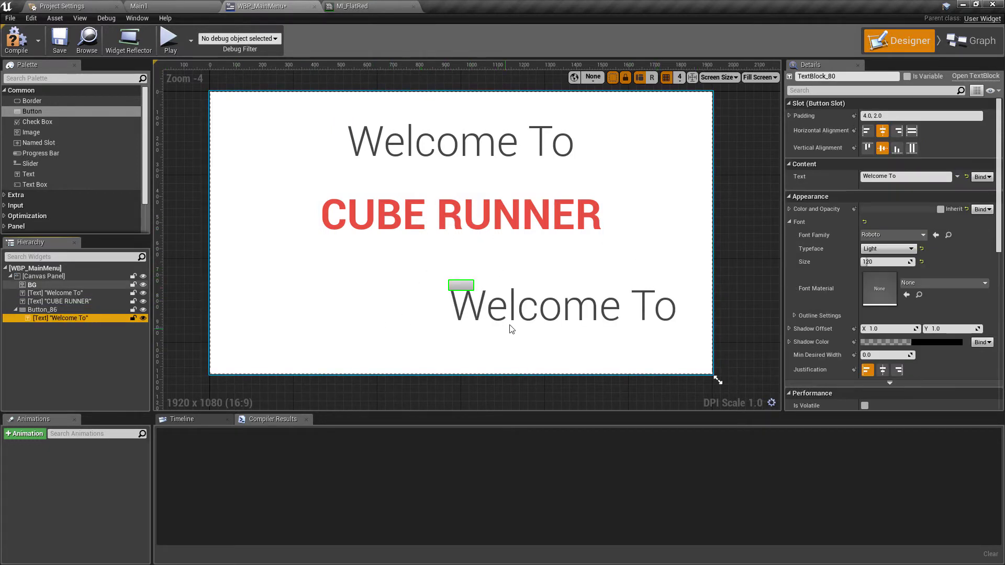
left_click(461, 286)
scroll(472, 319, "up", 2)
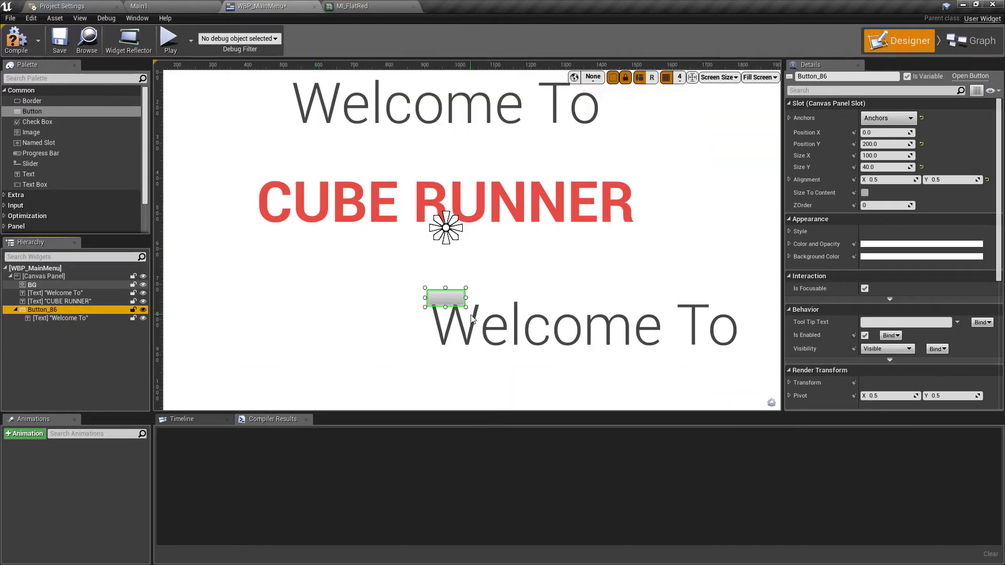
scroll(472, 320, "up", 3)
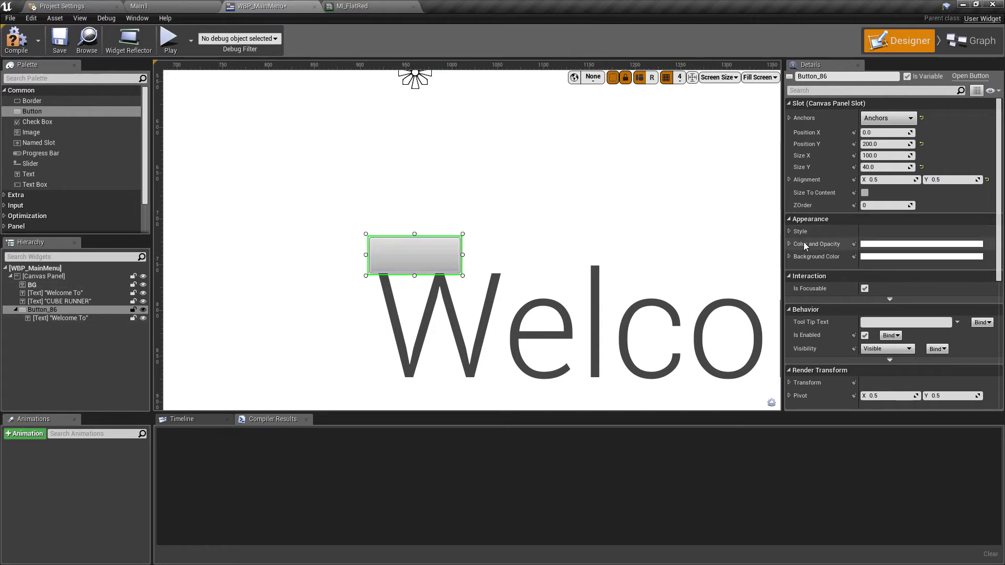
Set the Normal style image to WhiteSquareTexture, showing engine content in the asset picker
left_click(791, 231)
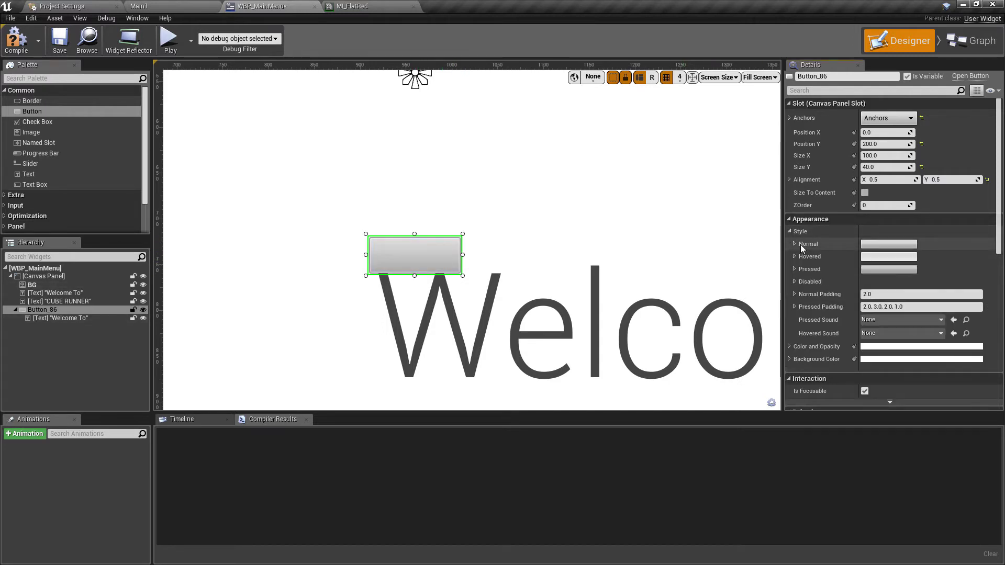
left_click(796, 245)
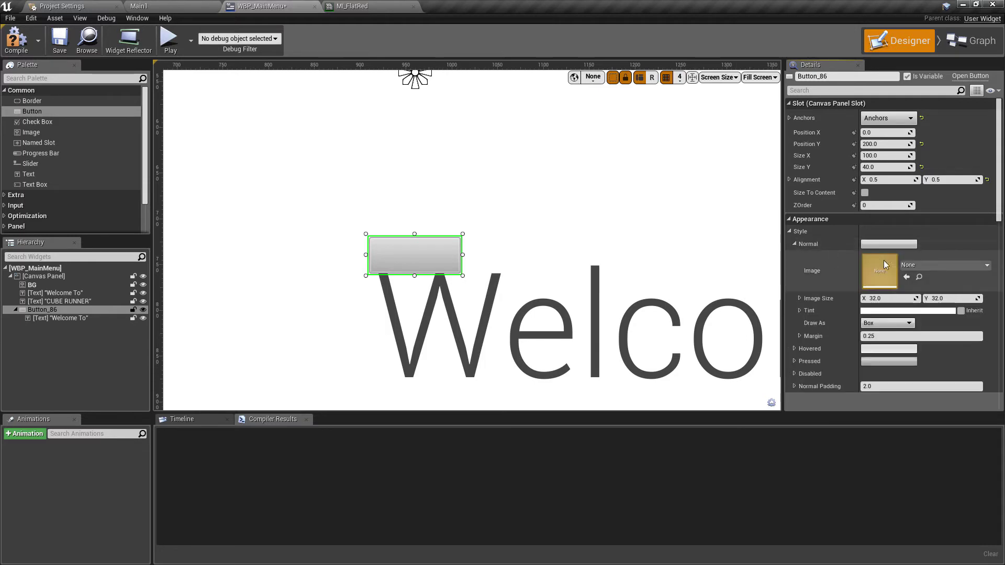
left_click(927, 266)
left_click(929, 275)
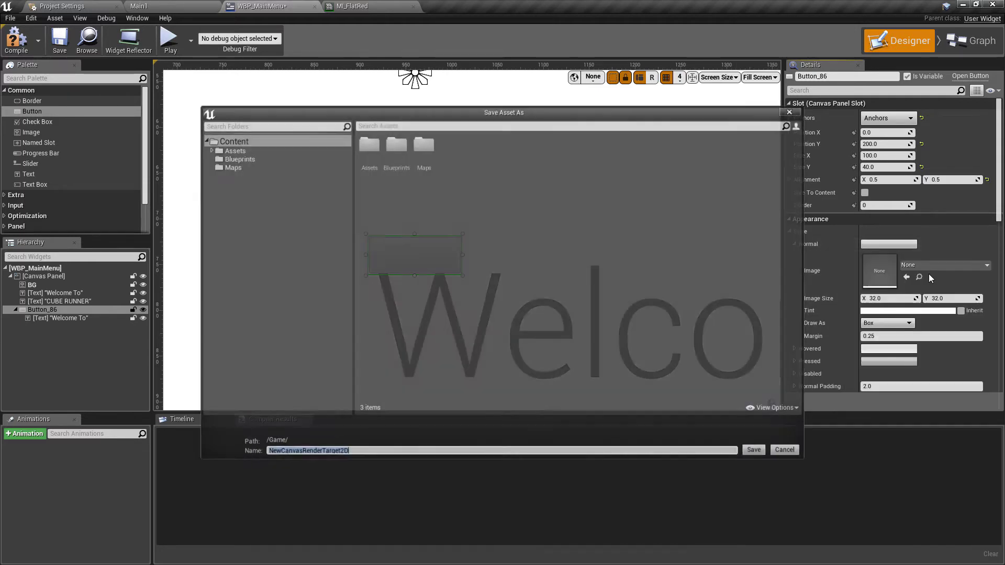
key("Escape")
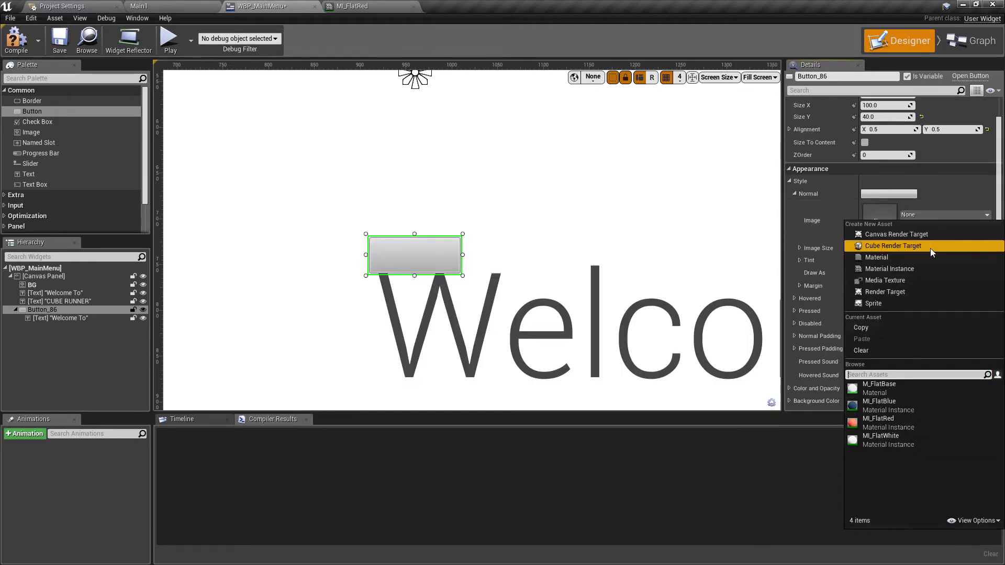
left_click(963, 521)
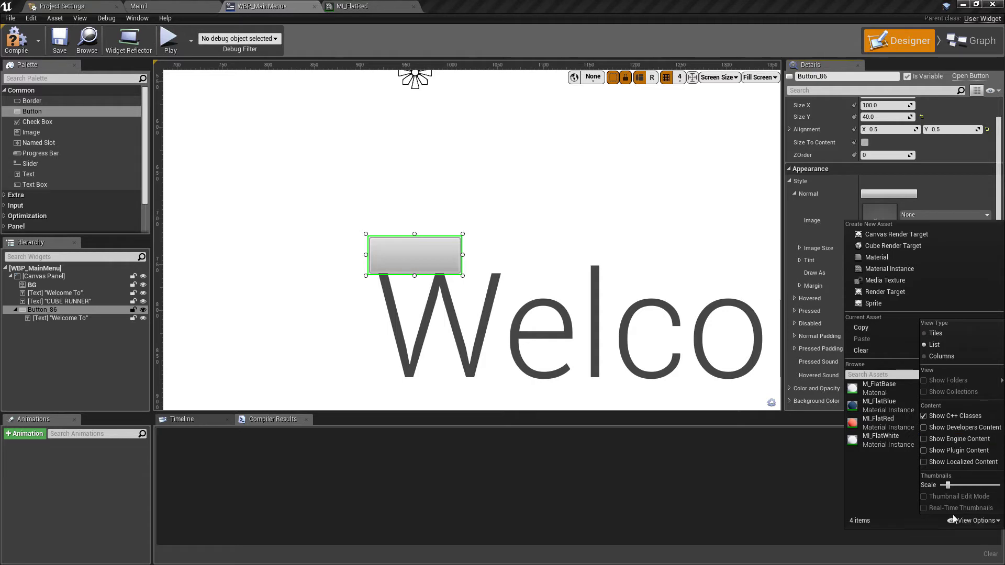
left_click(956, 440)
left_click(903, 375)
type("squa")
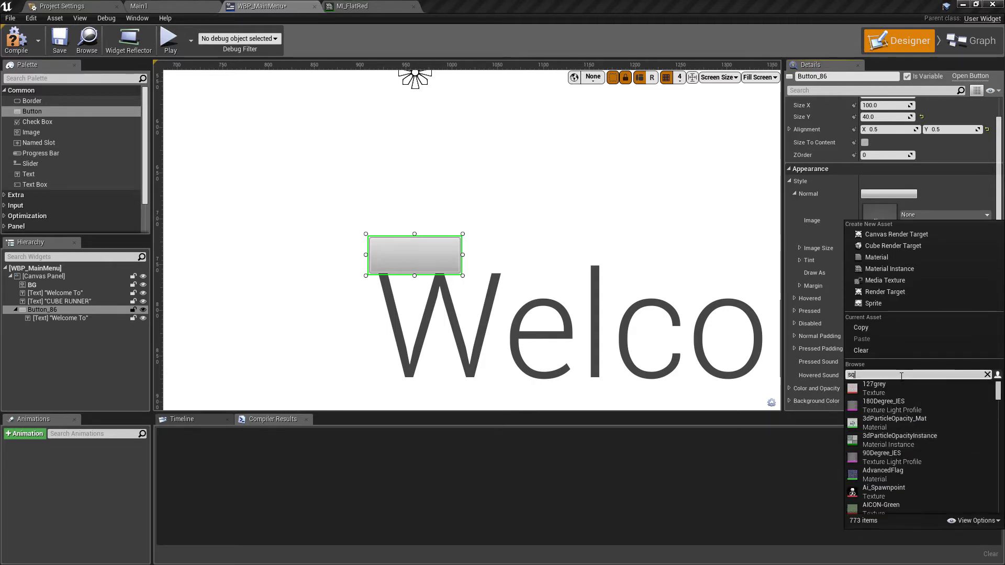
left_click(891, 388)
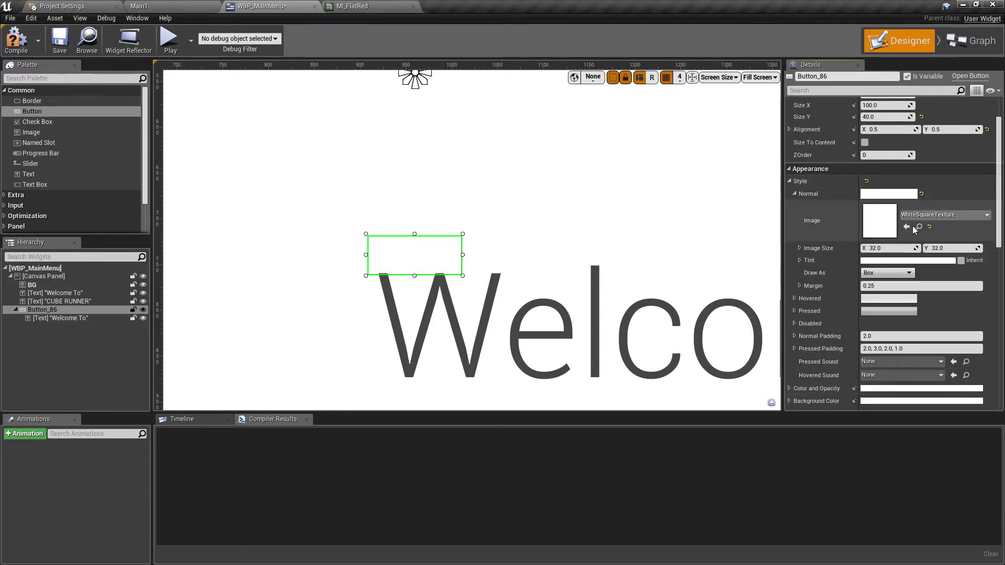
Tint the Normal style image light grey (CECECE)
left_click(908, 260)
left_click_drag(847, 326, 846, 335)
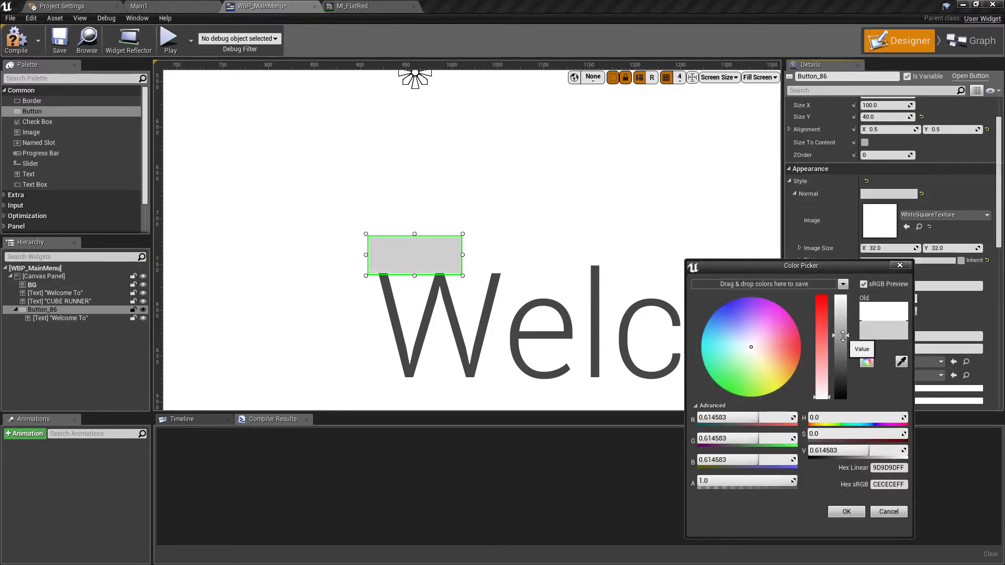
left_click(846, 512)
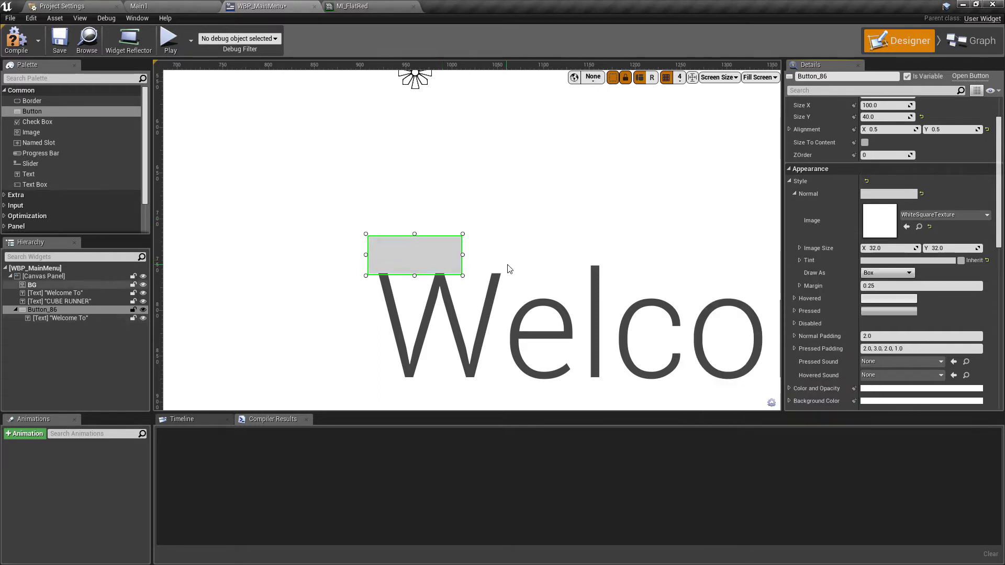
scroll(457, 233, "up", 3)
scroll(508, 230, "down", 3)
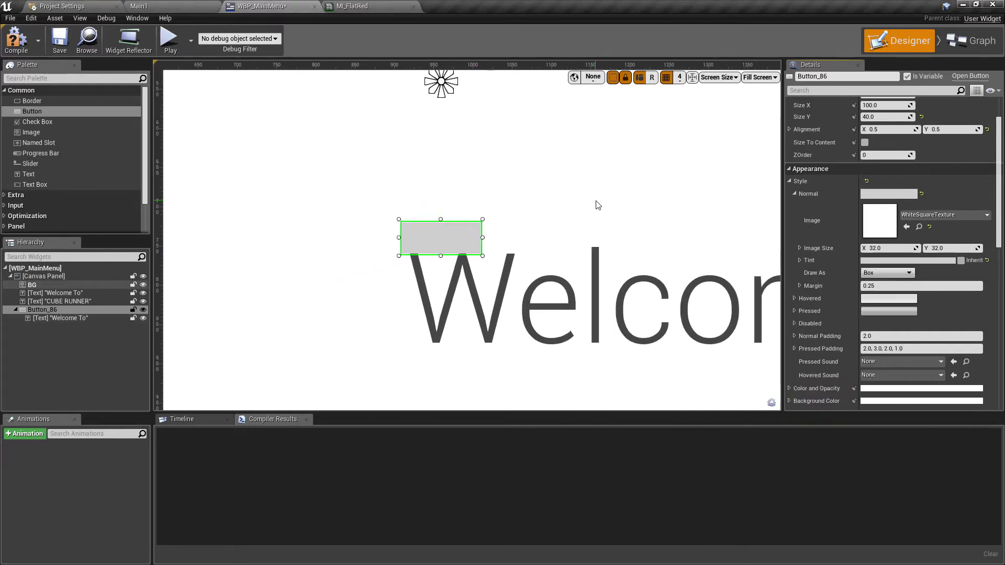
Set both the Hovered and Pressed style images to WhiteSquareTexture
left_click(794, 299)
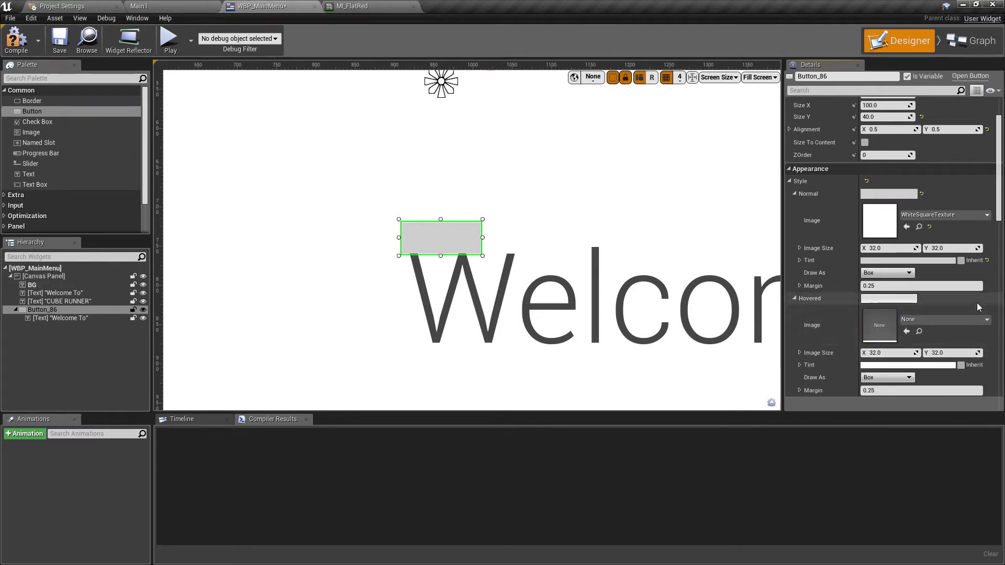
left_click(944, 320)
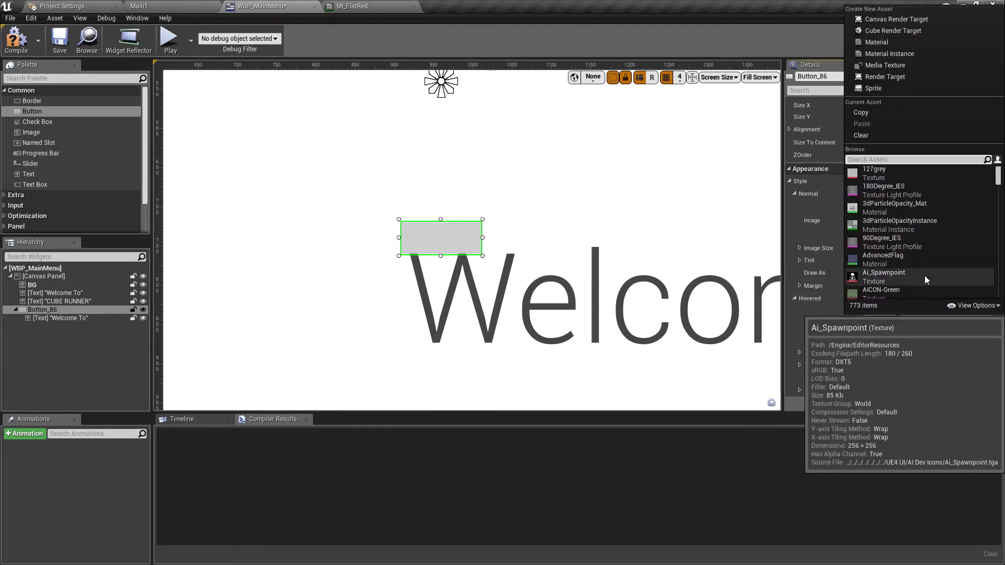
type("white")
key("Return")
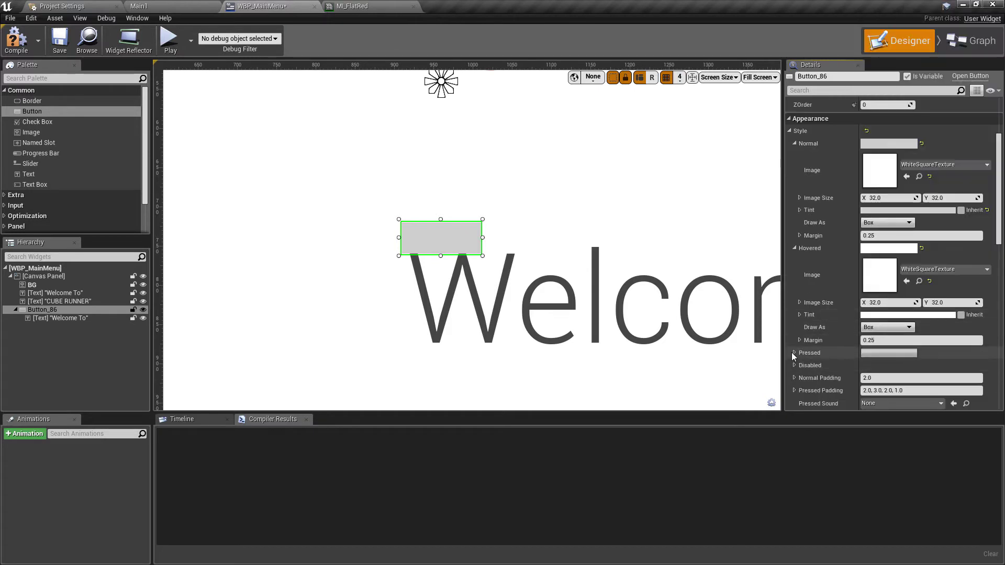
left_click(796, 354)
left_click(927, 378)
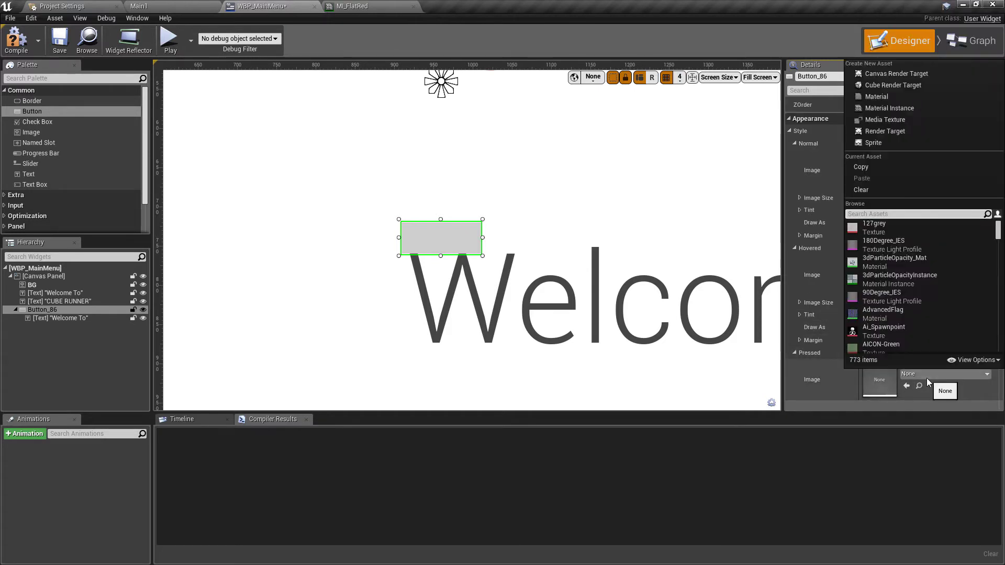
type("white")
key("Return")
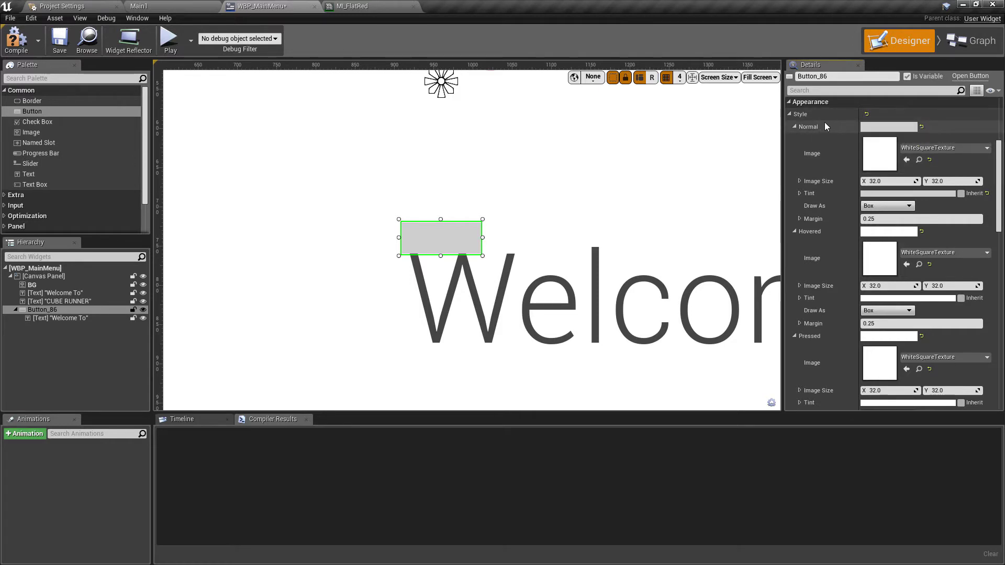
scroll(824, 248, "down", 1)
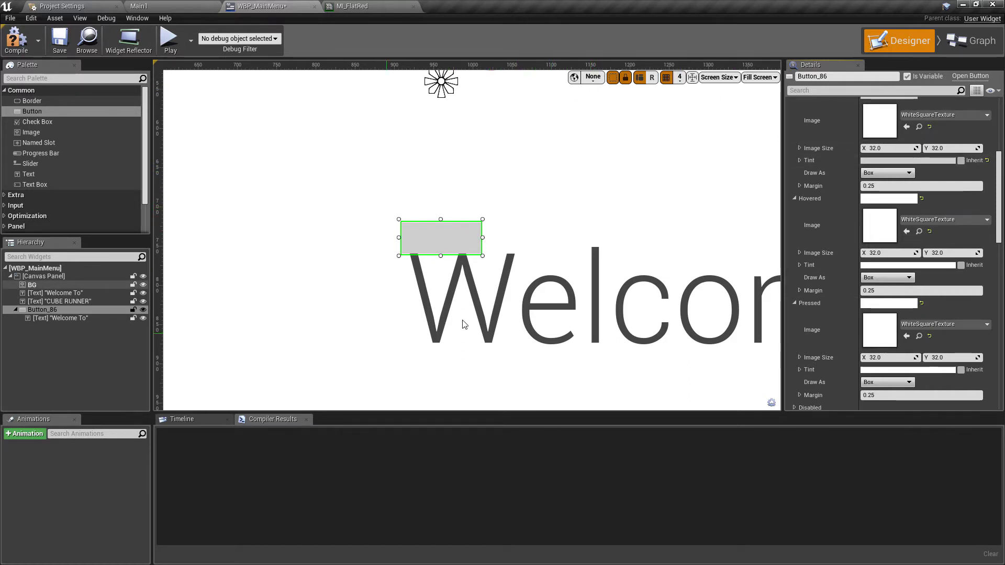
scroll(901, 175, "up", 2)
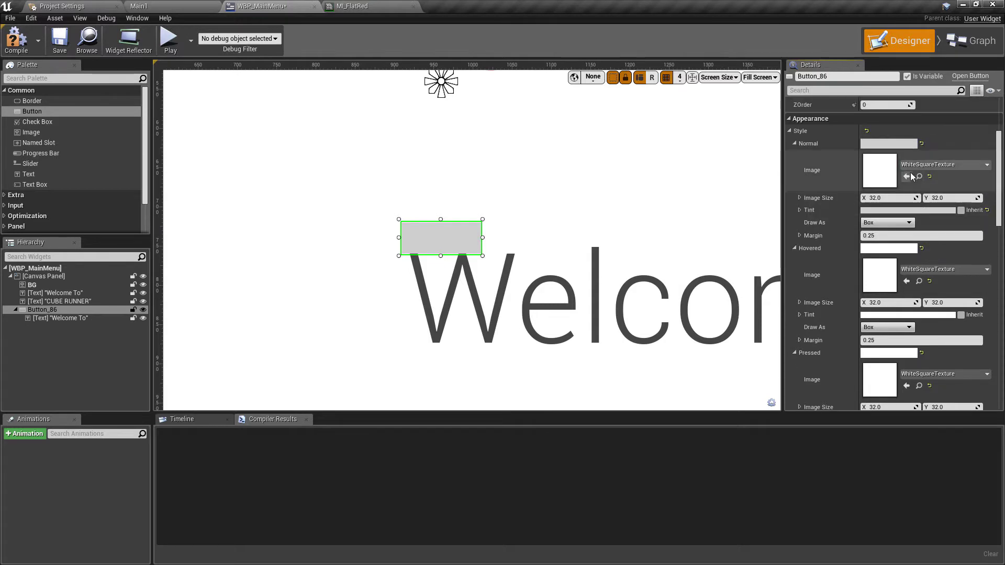
Set the Hovered tint to grey CECECEFF, then lighten it to E0E0E0
left_click(915, 211)
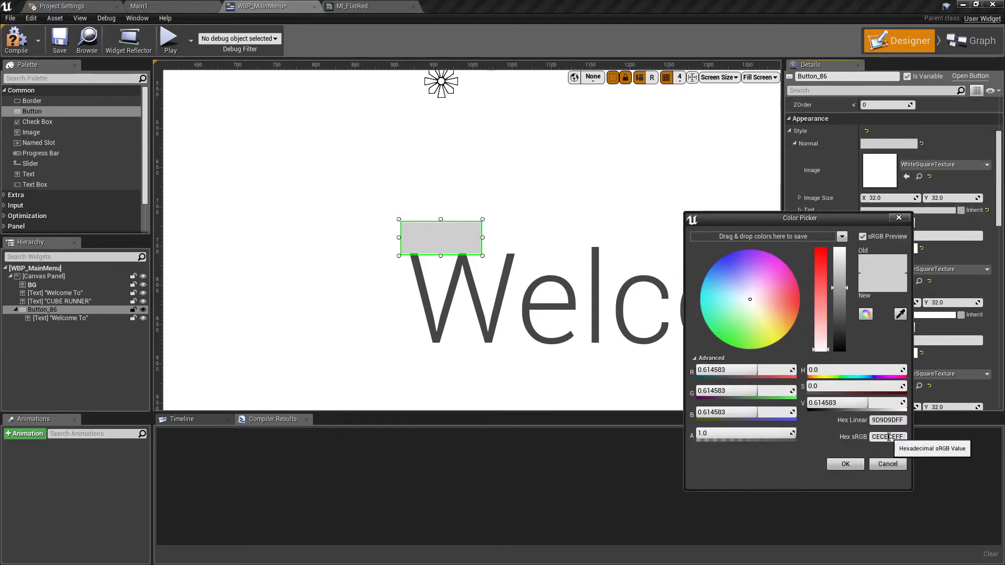
left_click(918, 316)
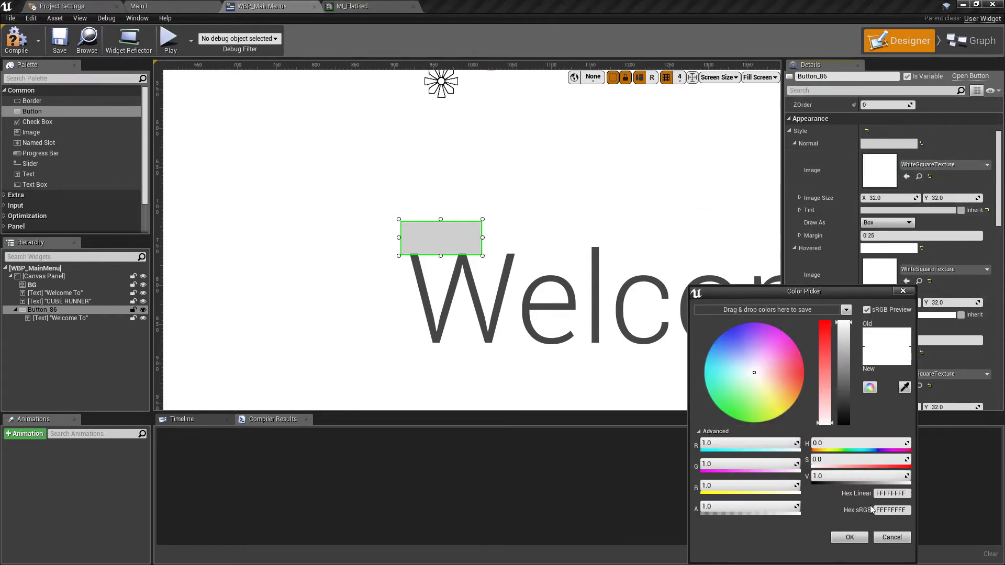
left_click(876, 510)
type("CECECEFF")
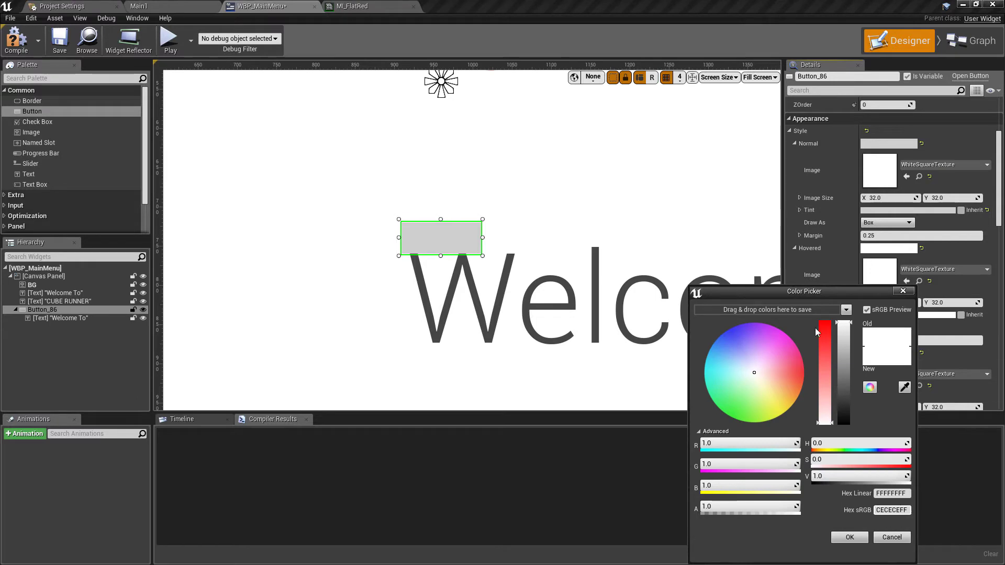
left_click(849, 537)
scroll(858, 324, "down", 2)
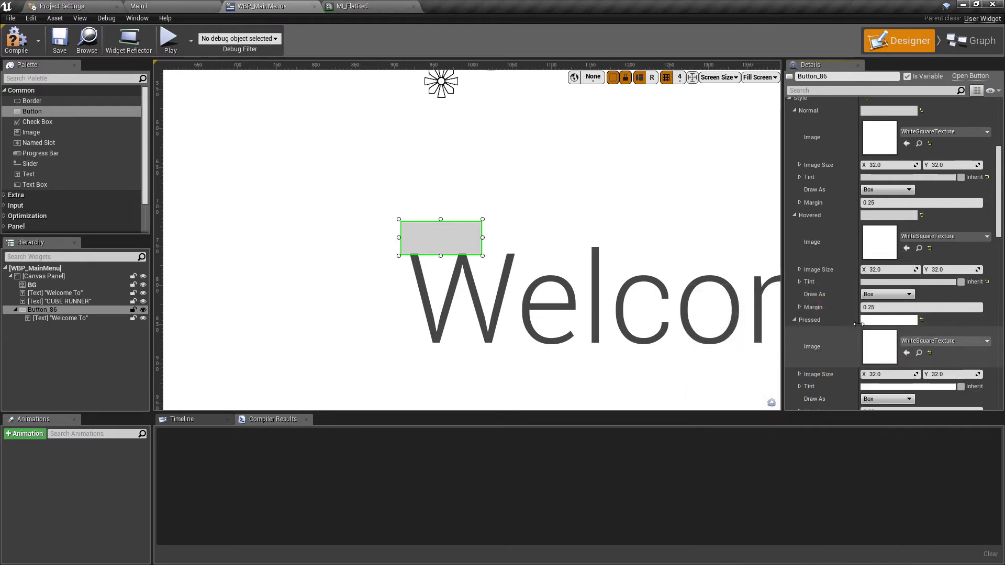
left_click(909, 282)
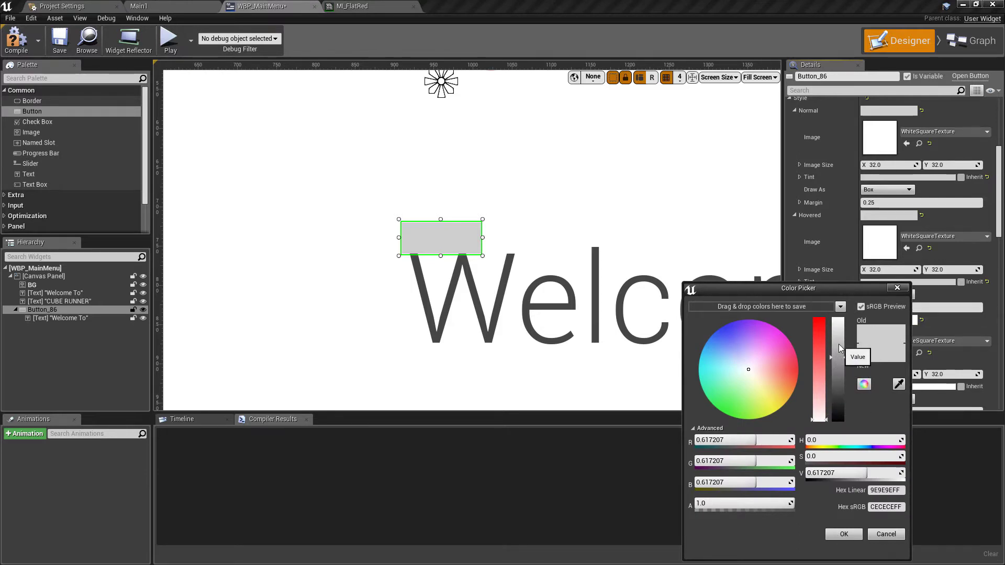
left_click_drag(844, 353, 843, 346)
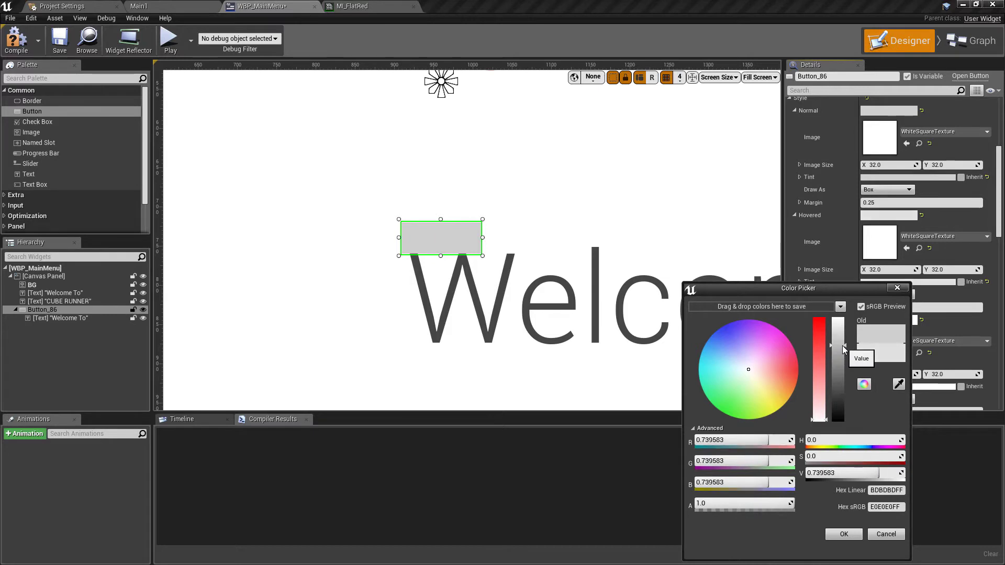
left_click(844, 534)
scroll(908, 236, "down", 3)
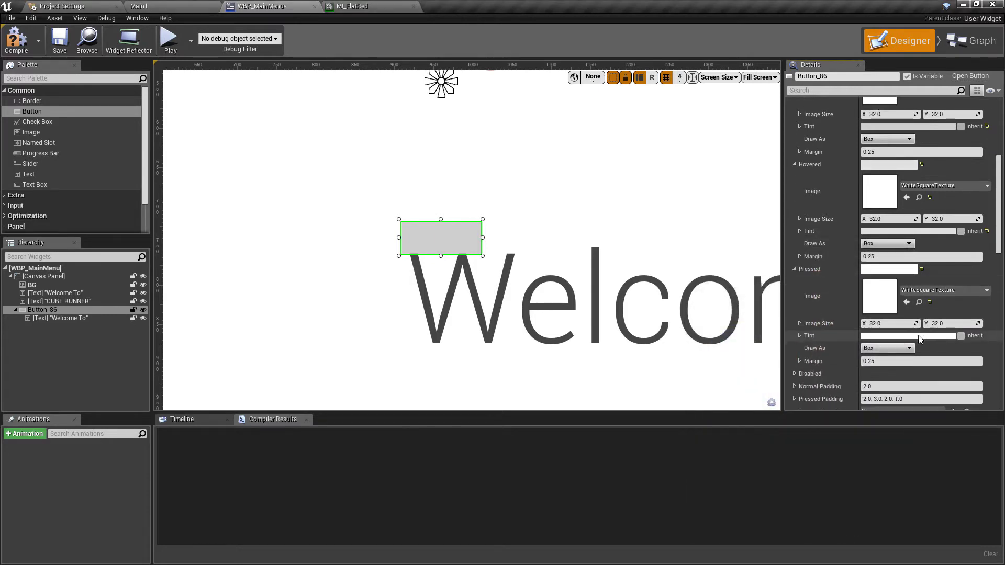
Darken the Pressed tint to grey B3B3B3
left_click(909, 230)
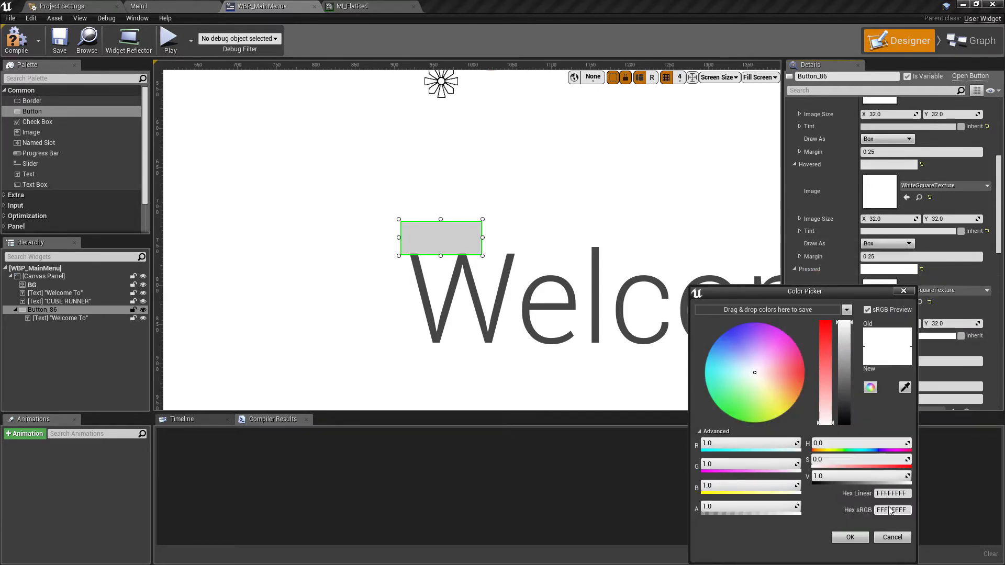
left_click(844, 360)
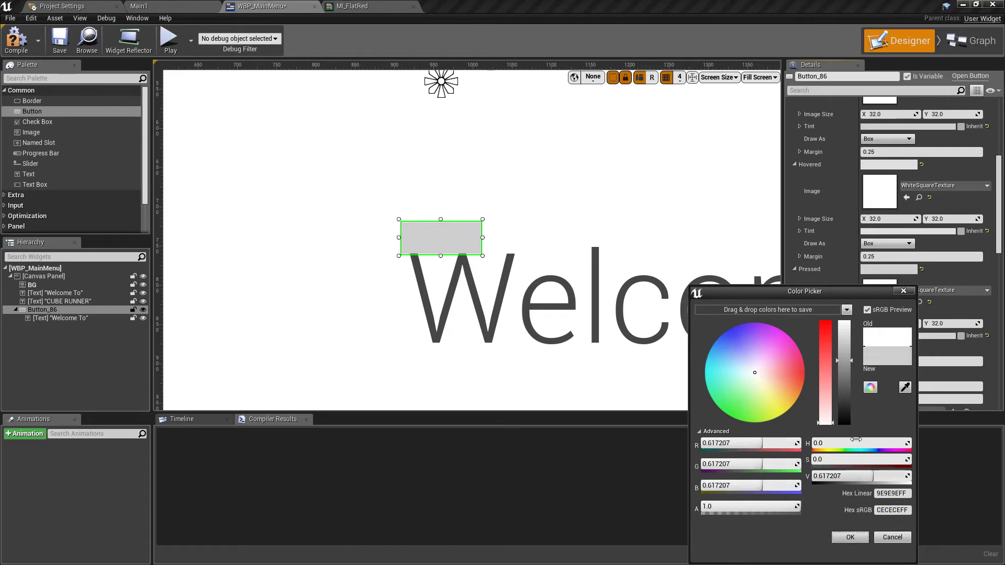
left_click(846, 378)
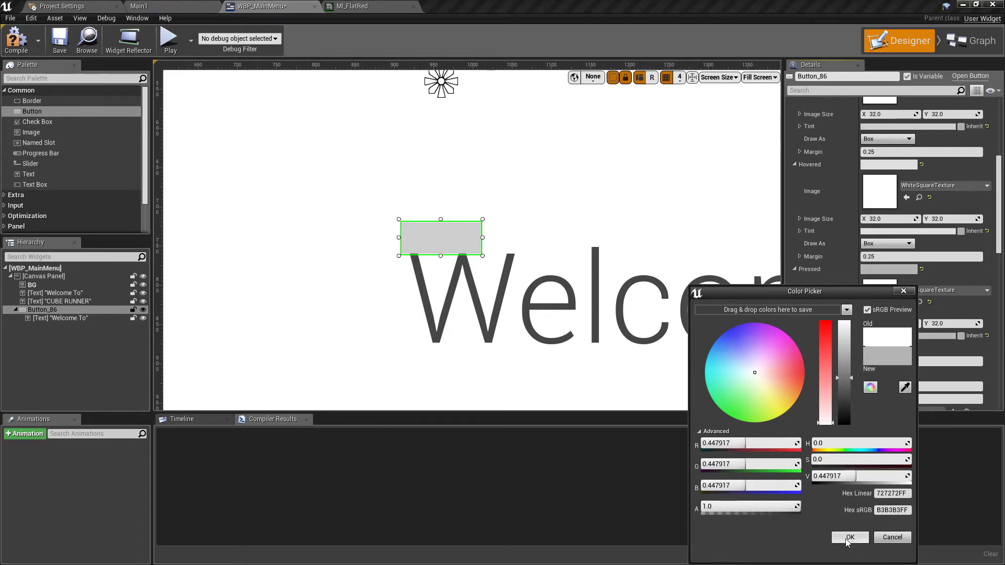
left_click(848, 538)
scroll(476, 213, "down", 6)
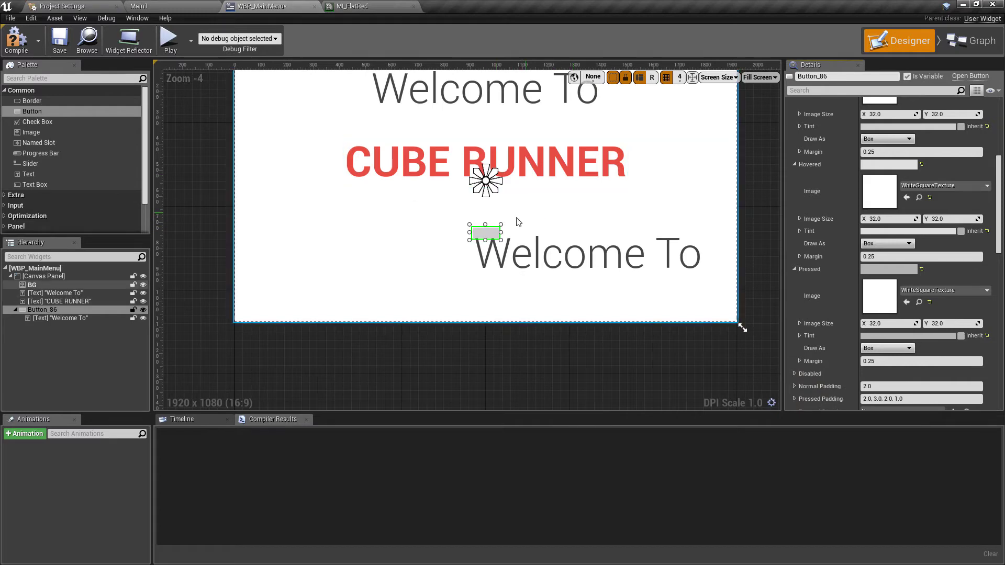
Set the button's text font size to 24
scroll(468, 236, "up", 2)
scroll(929, 208, "up", 6)
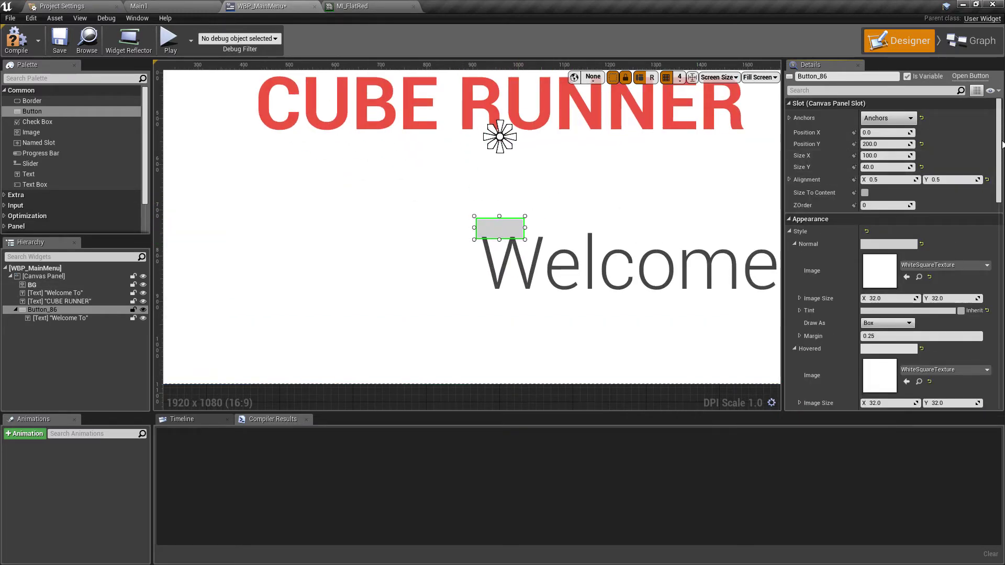
left_click(865, 192)
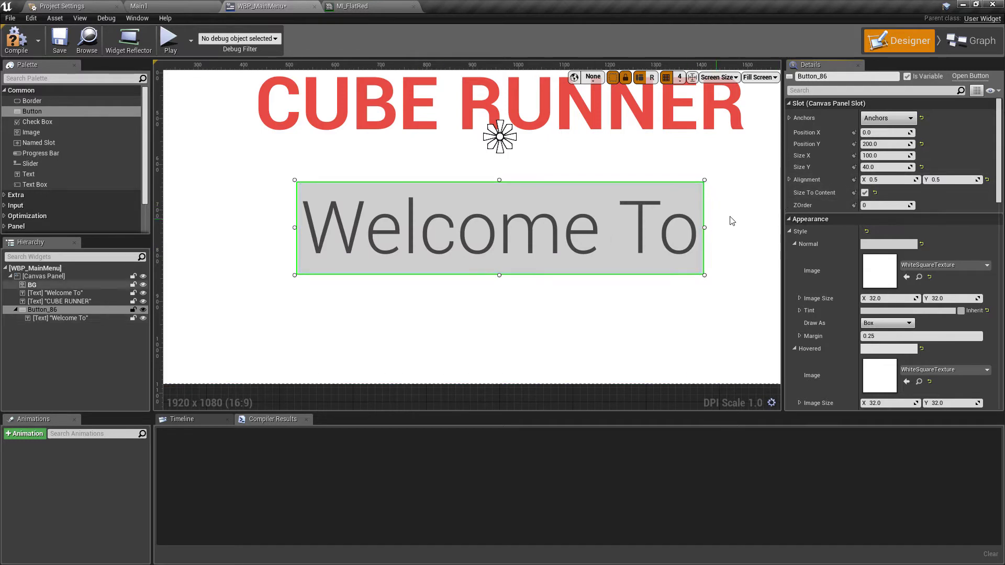
left_click(60, 318)
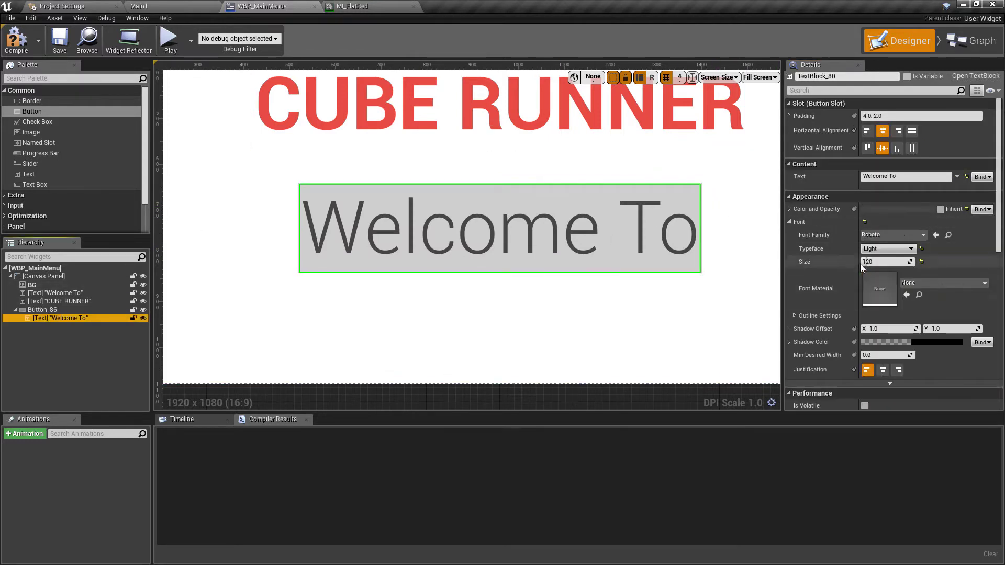
left_click(862, 265)
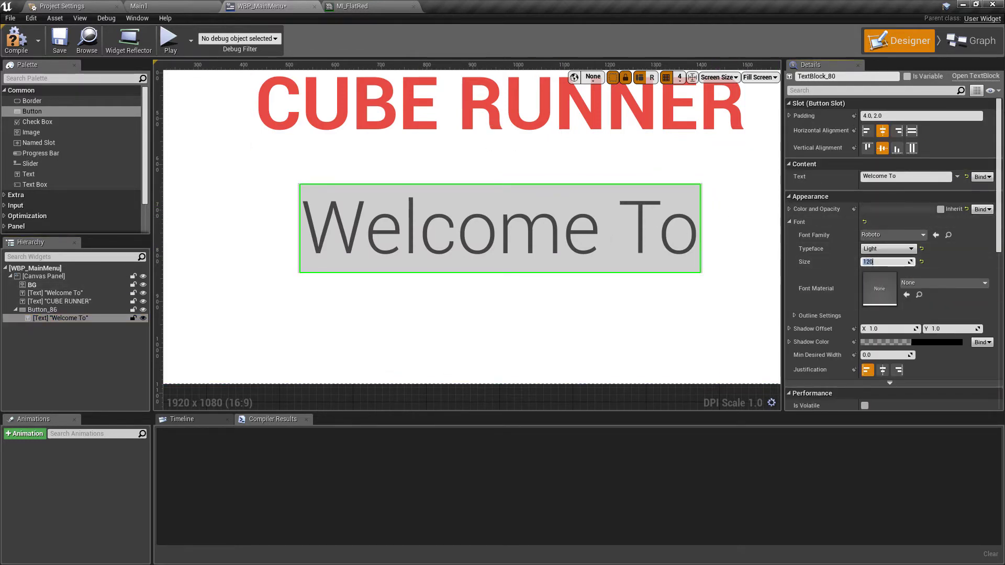
type("24")
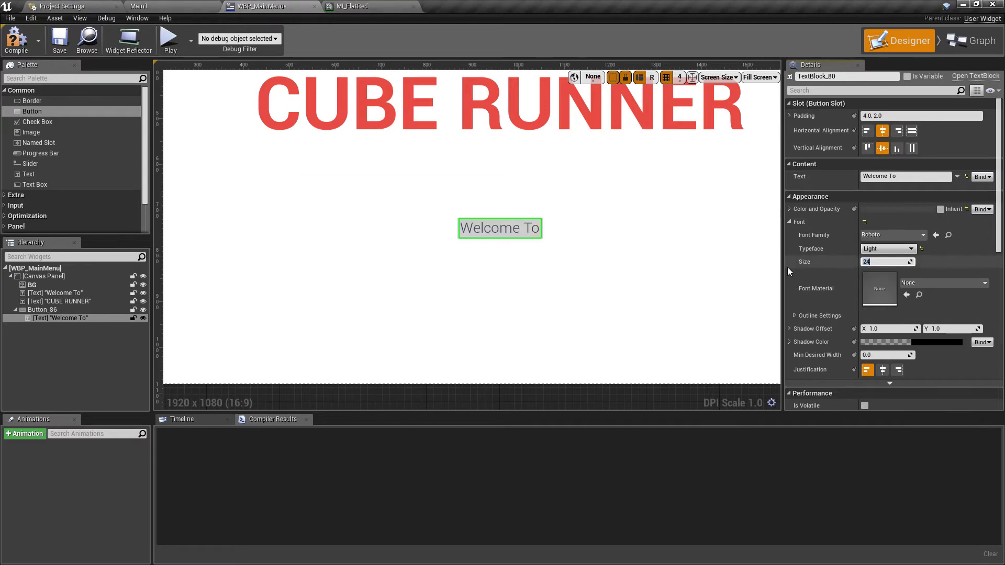
Turn off size-to-content and make the button 300 by 100
left_click(516, 222)
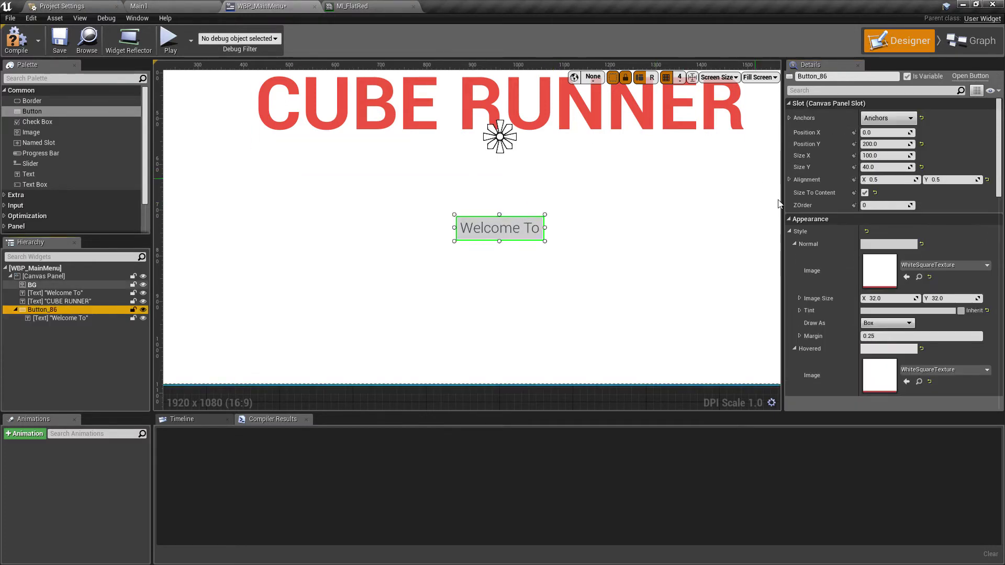
left_click(865, 193)
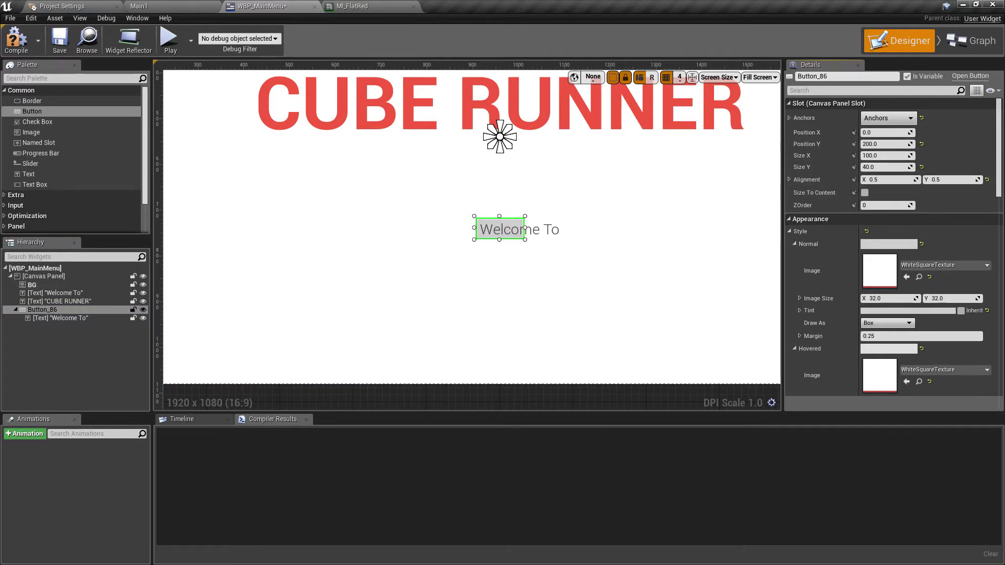
left_click(886, 156)
type("300")
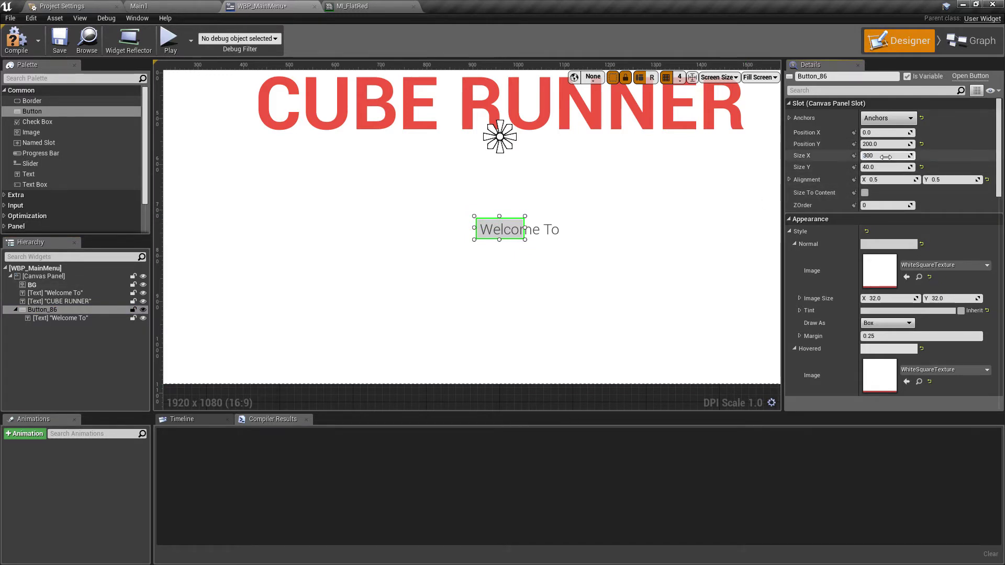
key("Tab")
type("100")
key("Tab")
scroll(545, 234, "down", 4)
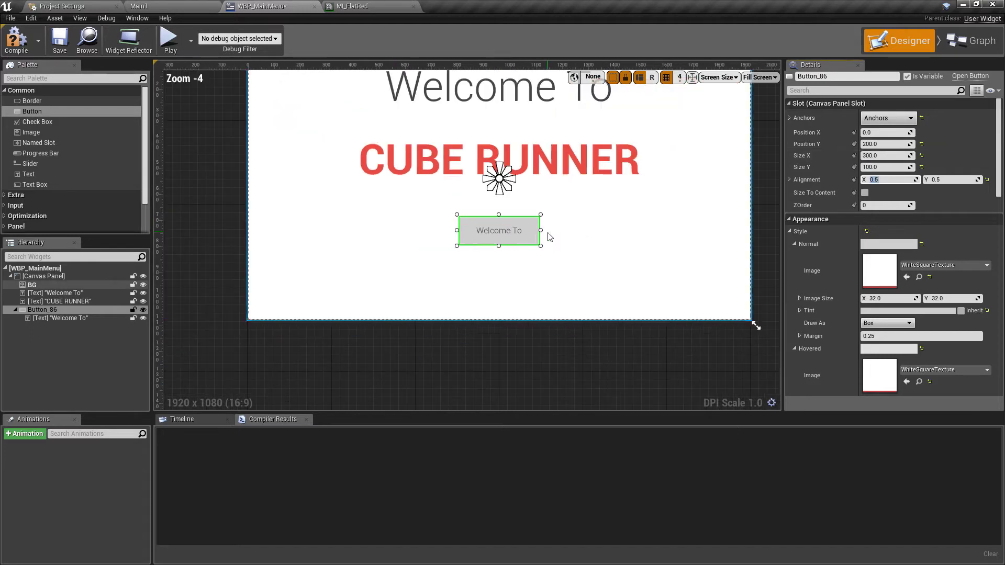
Change the button's label text to 'Play'
left_click(61, 318)
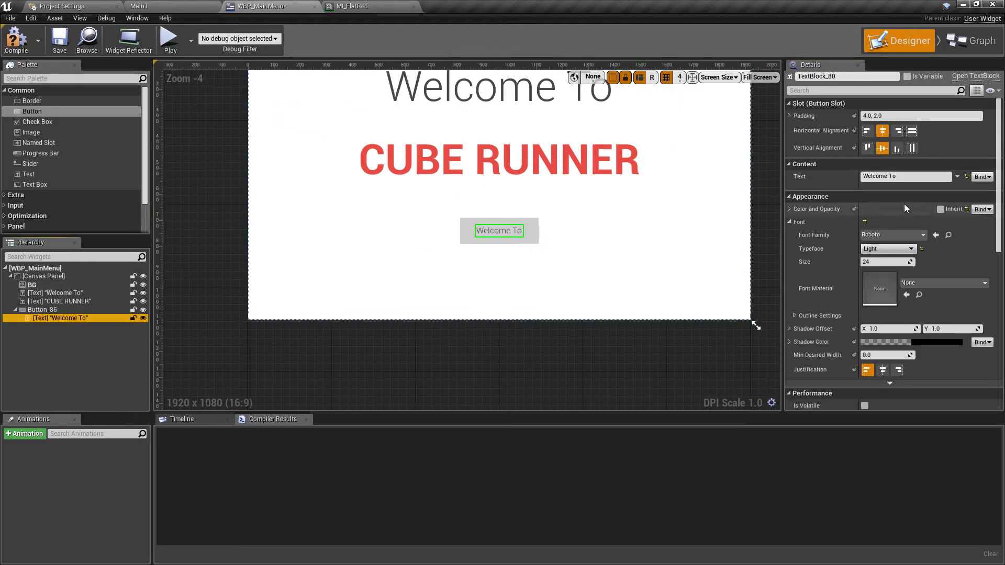
left_click(902, 176)
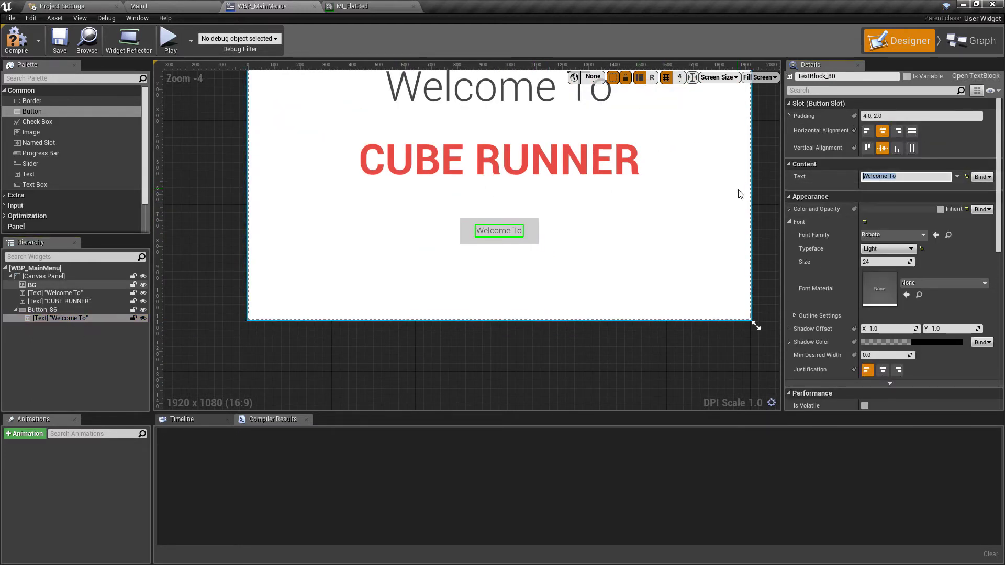
type("Play")
left_click(740, 194)
scroll(740, 194, "down", 1)
scroll(559, 217, "up", 3)
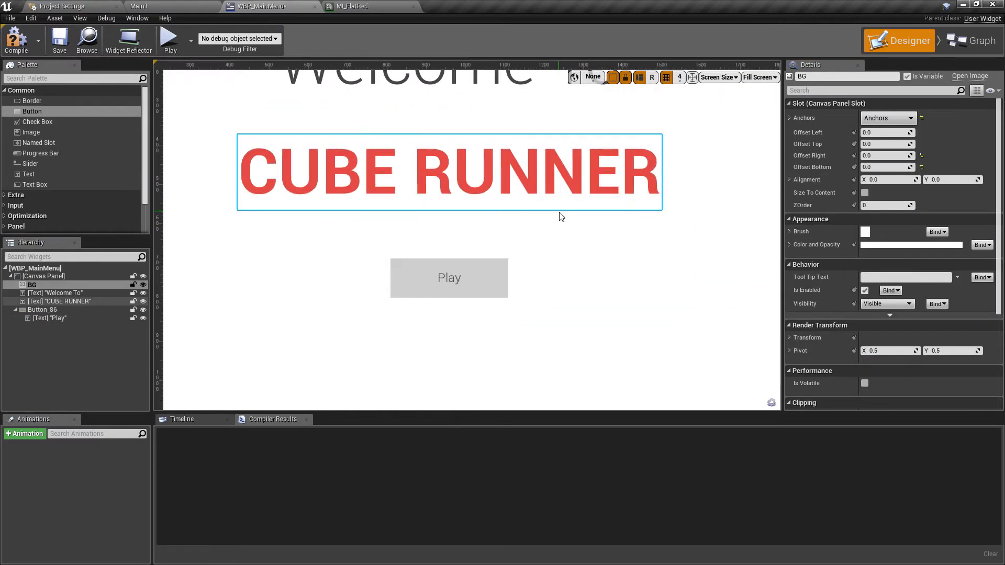
Rename the button PlayButton, compile the menu, and switch to the Graph view
left_click(70, 309)
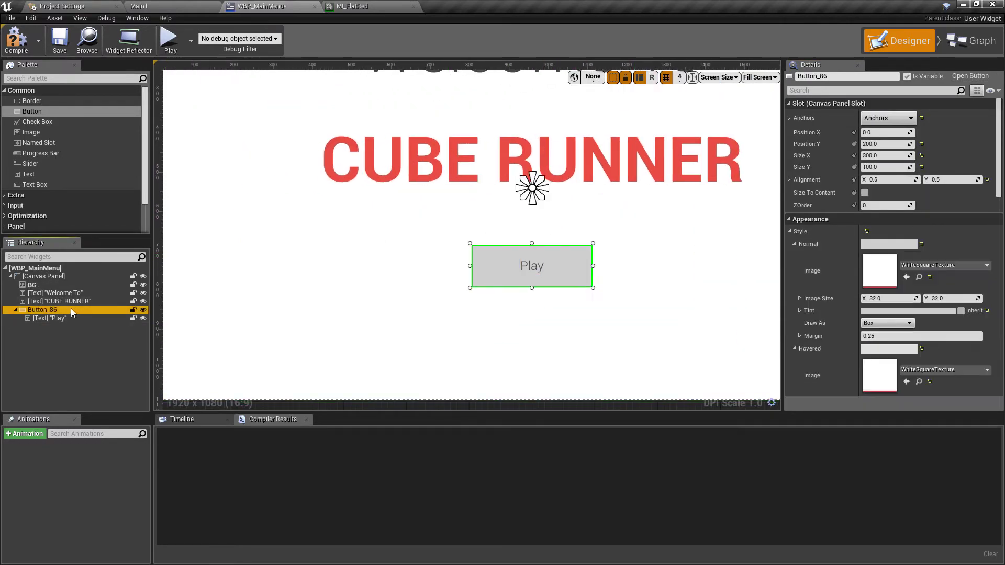
left_click(71, 310)
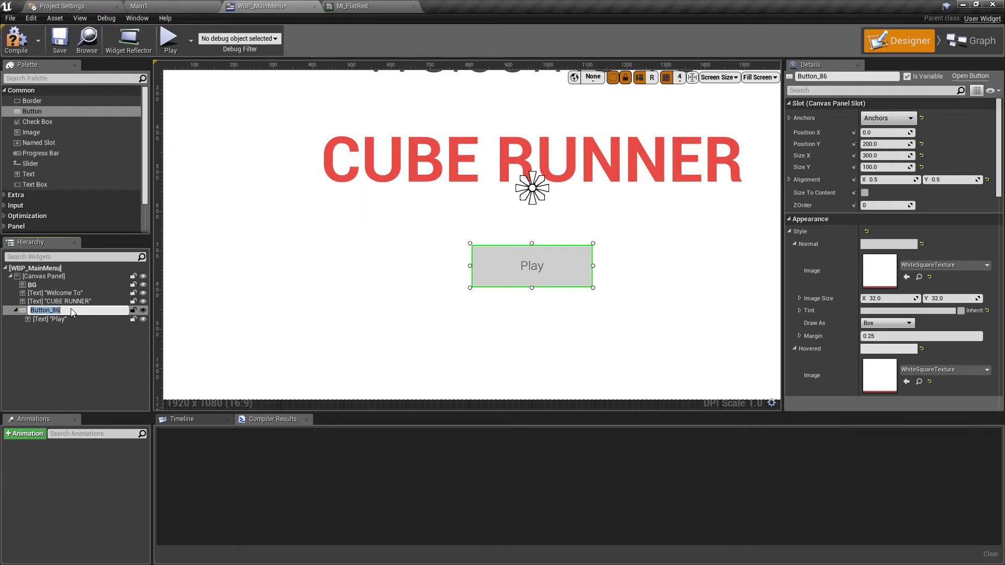
type("PlayButton")
key("Return")
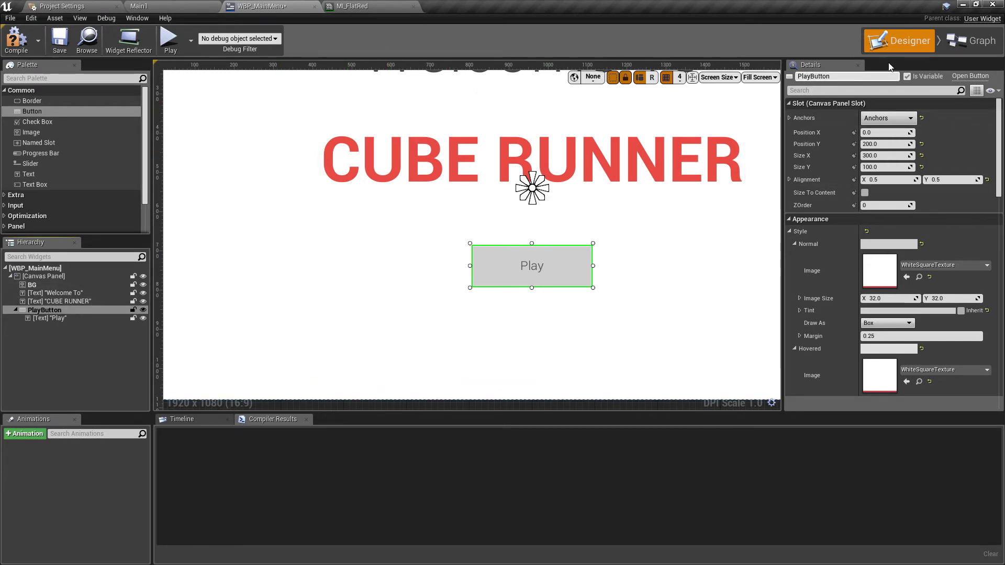
left_click(16, 39)
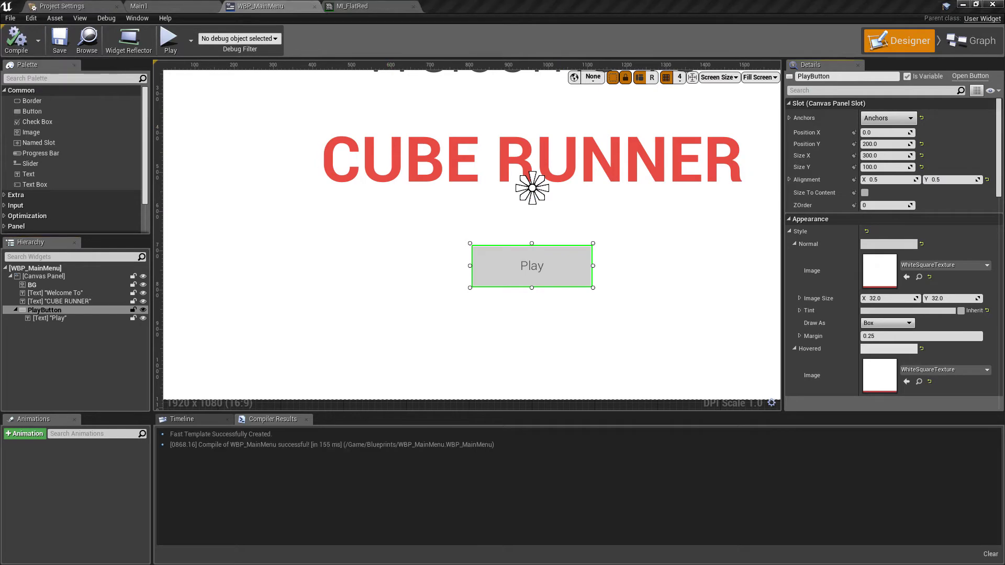
left_click(979, 44)
Add an Open Level node for Main1 after PlayButton's On Clicked event
right_click_drag(802, 297, 708, 225)
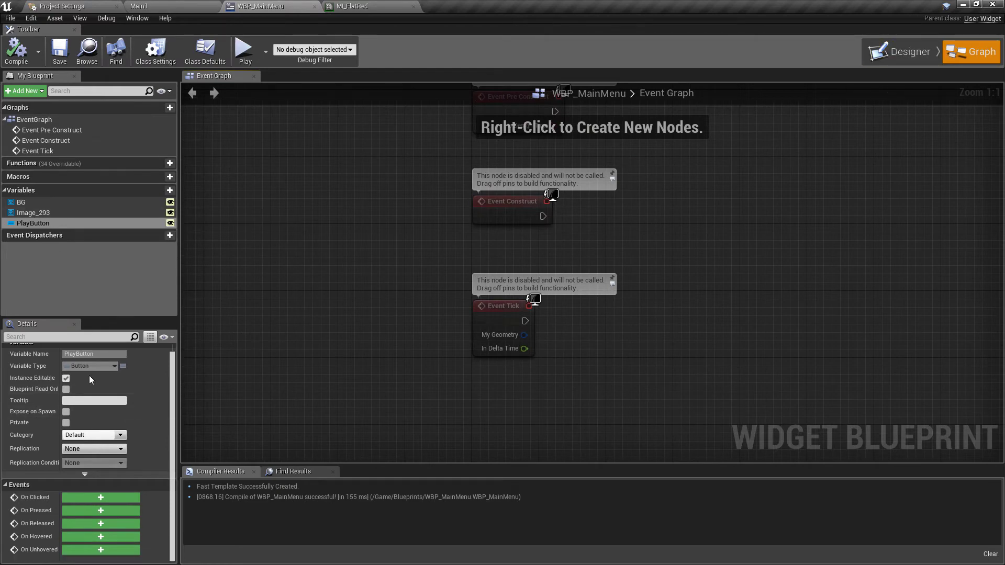
scroll(106, 508, "down", 1)
left_click(101, 498)
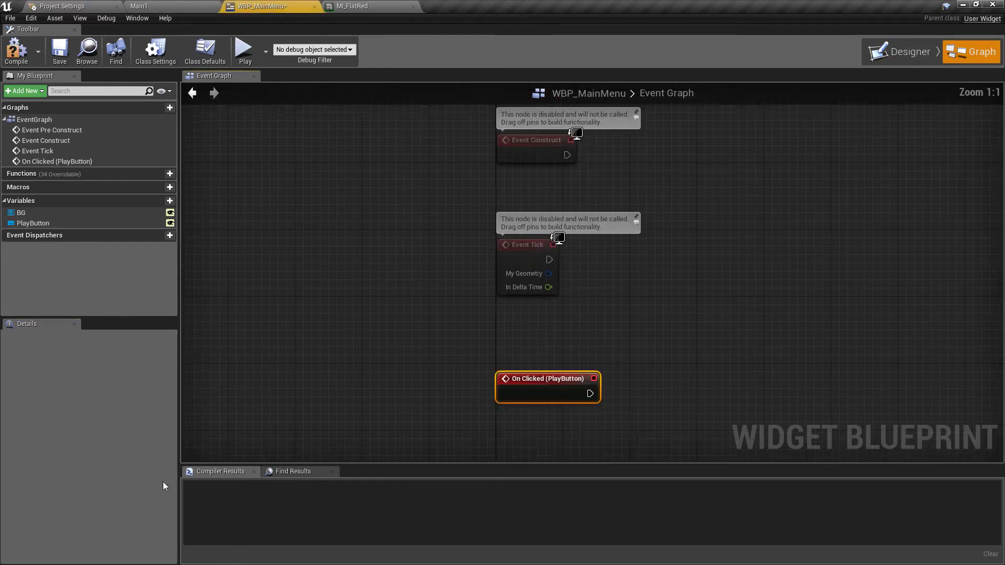
left_click_drag(635, 279, 839, 269)
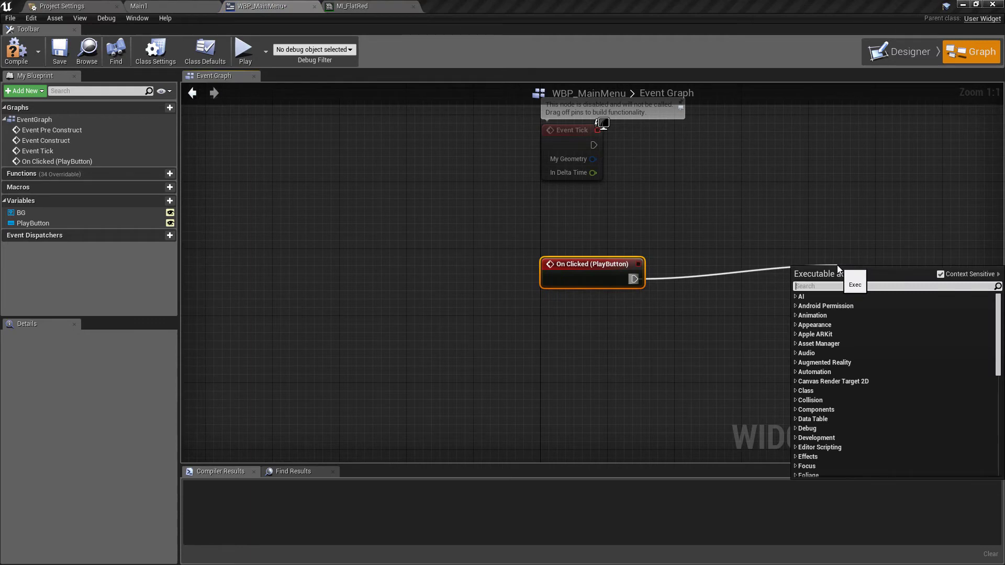
type("open")
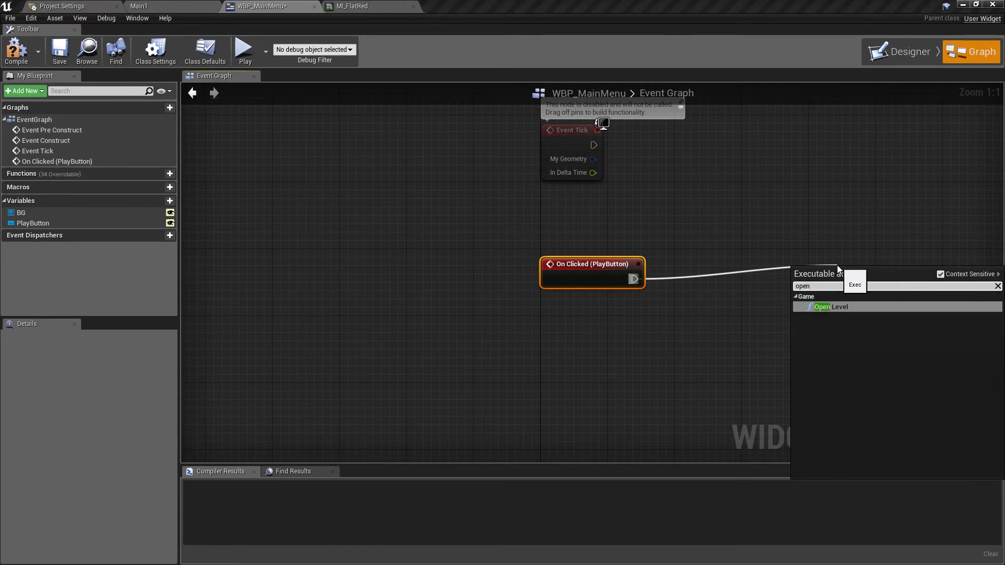
key("Return")
left_click(895, 303)
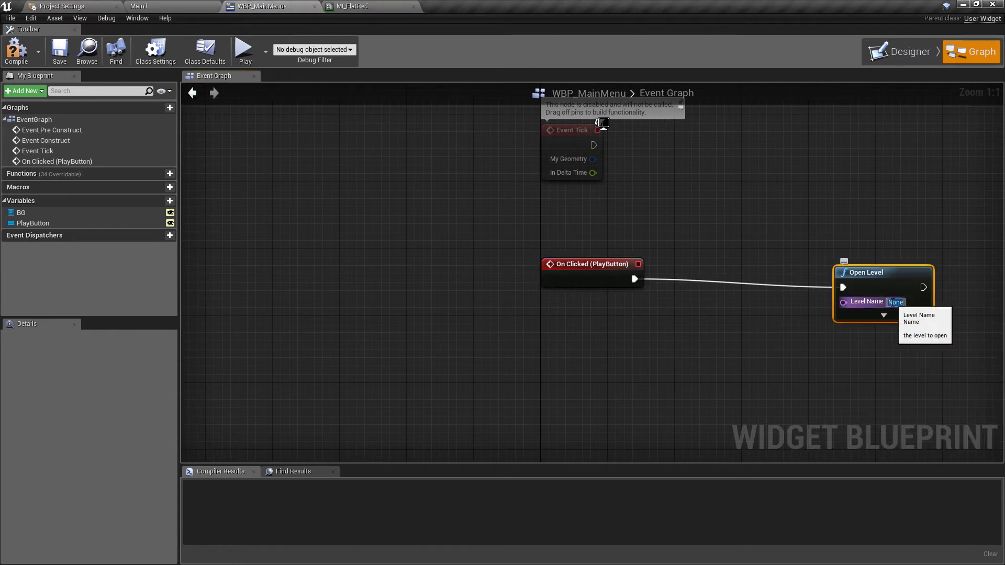
type("Main1")
key("Return")
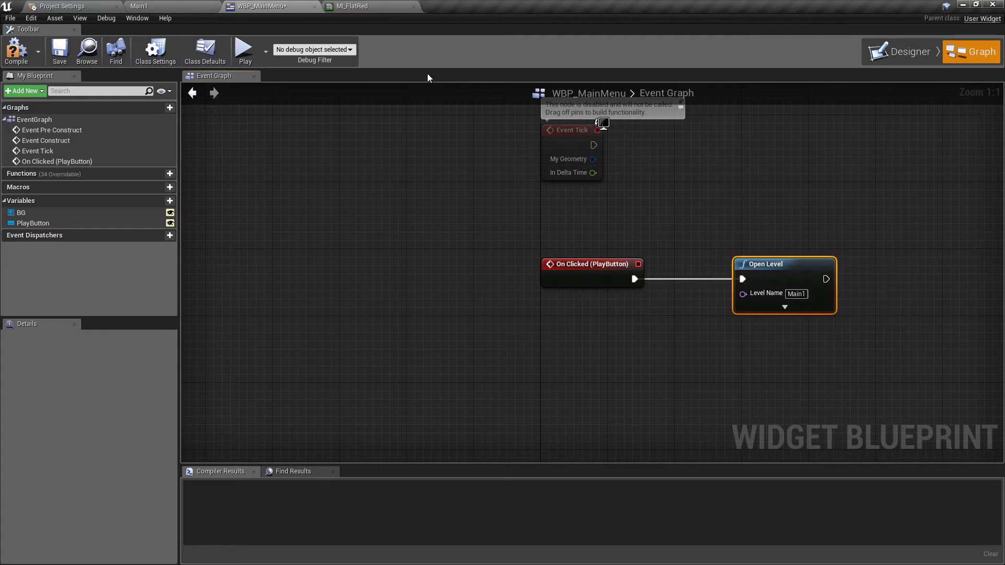
Save the main menu and close the WBP_MainMenu and MI_FlatRed editors
left_click(209, 6)
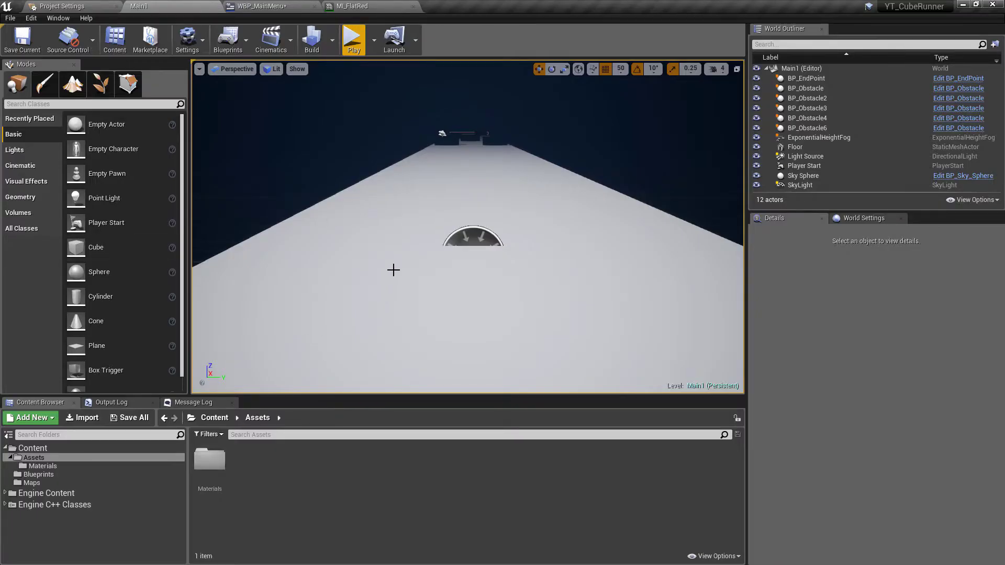
left_click(262, 6)
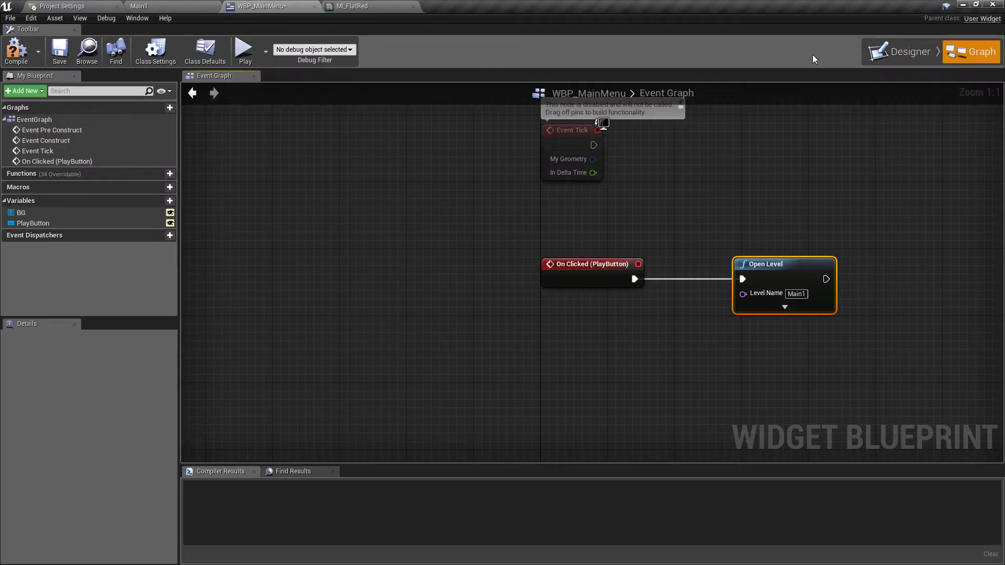
left_click(901, 51)
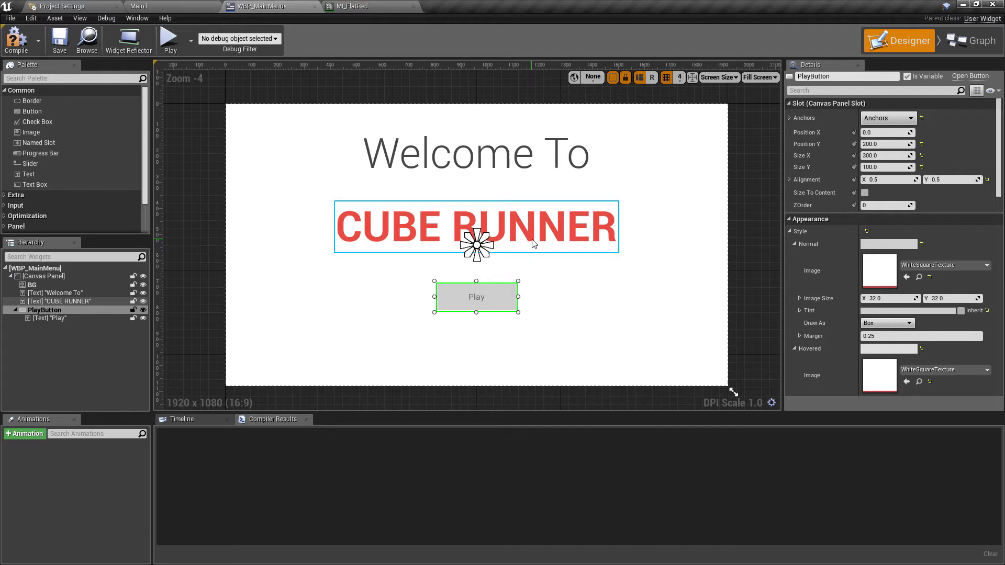
key("ctrl+s")
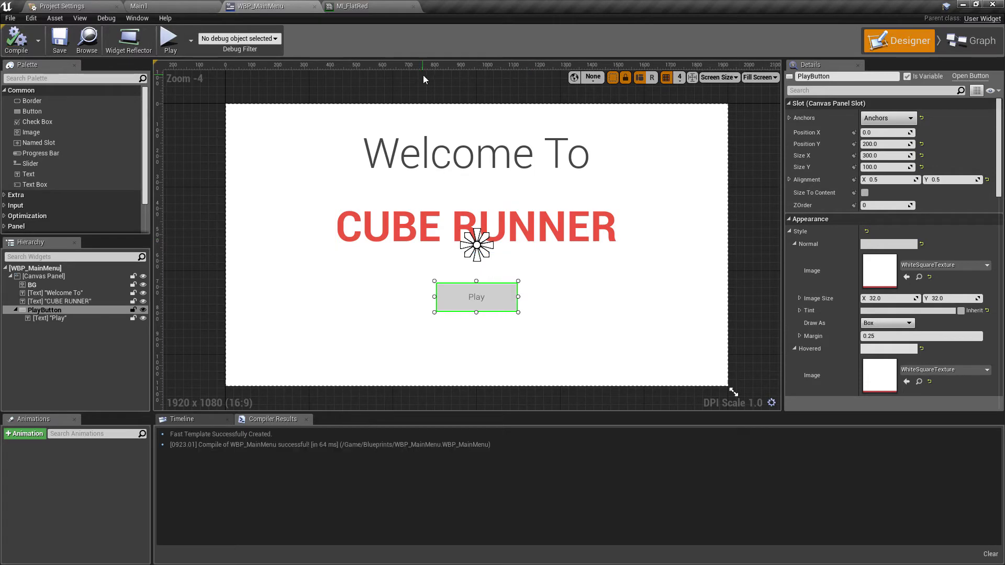
left_click(316, 7)
left_click(314, 7)
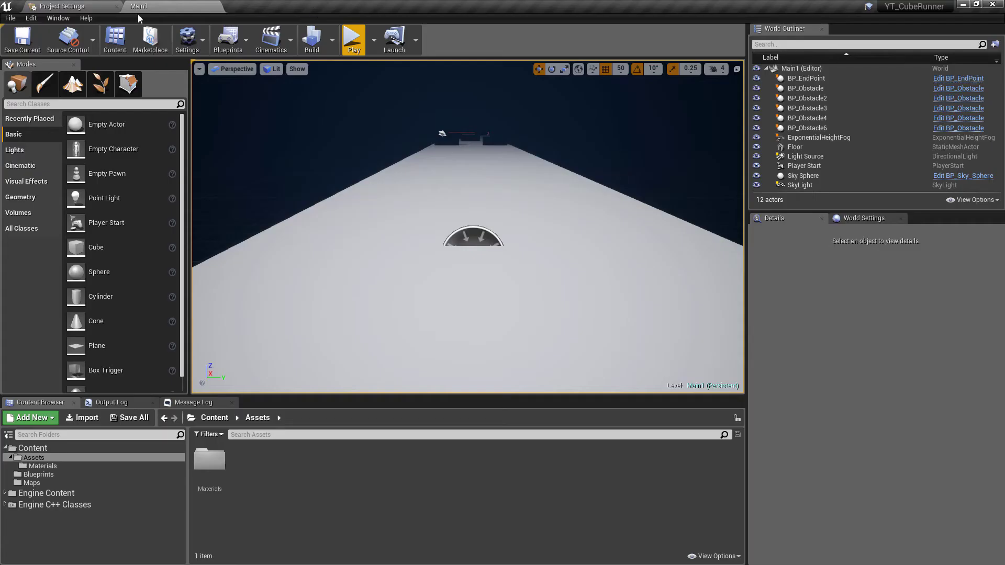
Create a widget blueprint named WBP_LevelComplete in Blueprints and open it
left_click(77, 473)
right_click(460, 479)
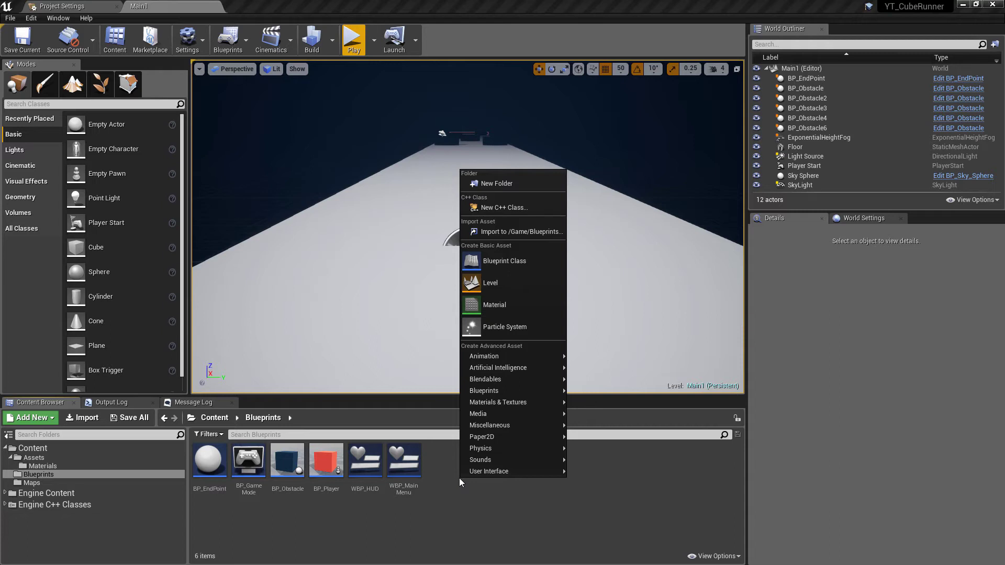
mouse_move(484, 471)
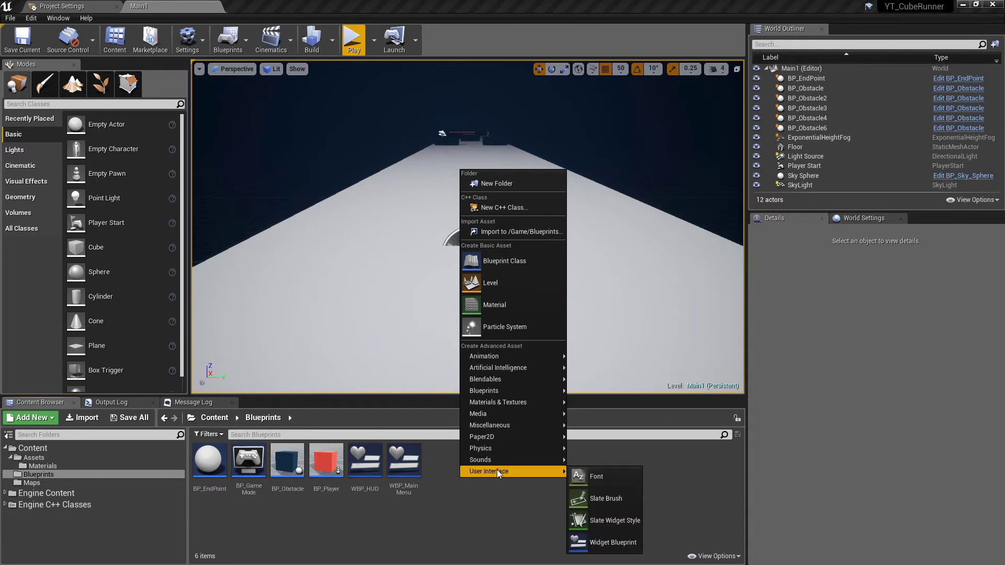
left_click(613, 543)
type("WBP_LevelComplete")
key("Return")
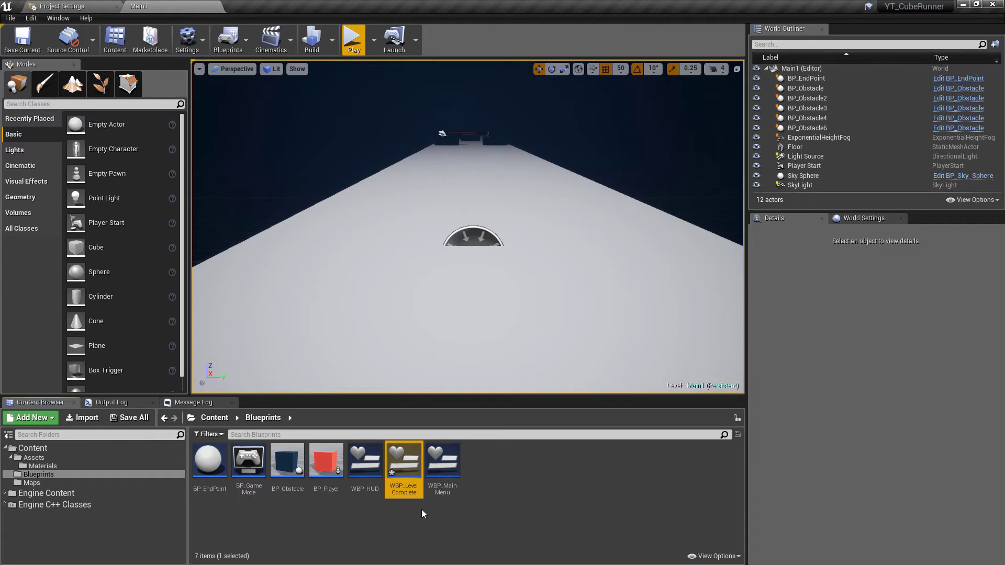
double_click(403, 466)
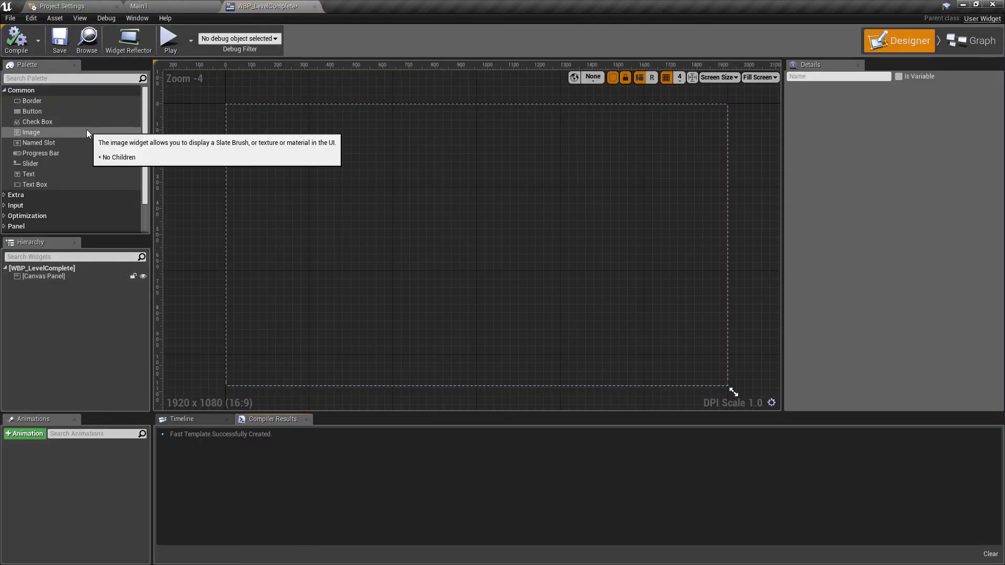
Place an Image with full-stretch anchors and all offsets 0, then return to Main1
left_click_drag(86, 129, 387, 178)
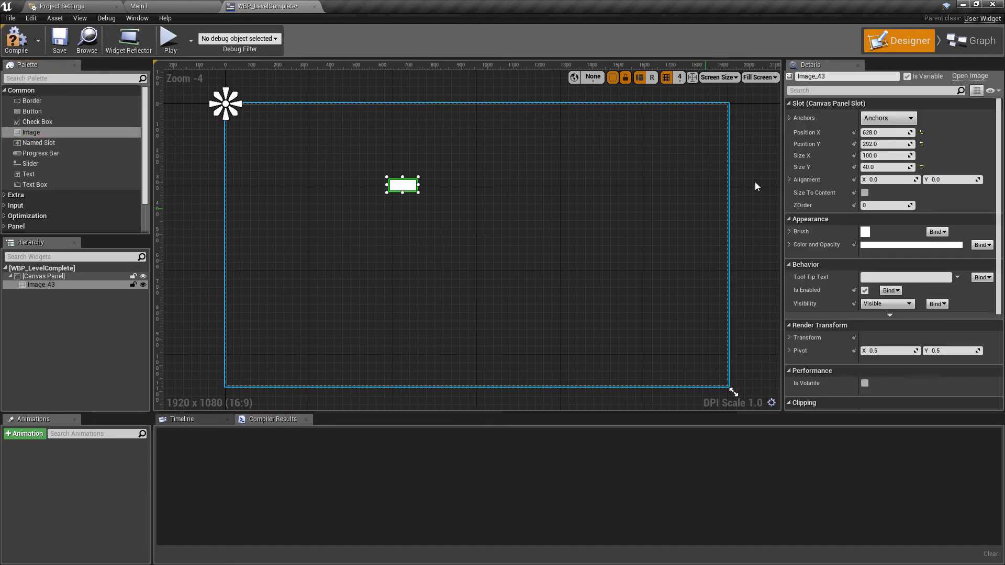
left_click(888, 122)
left_click(984, 255)
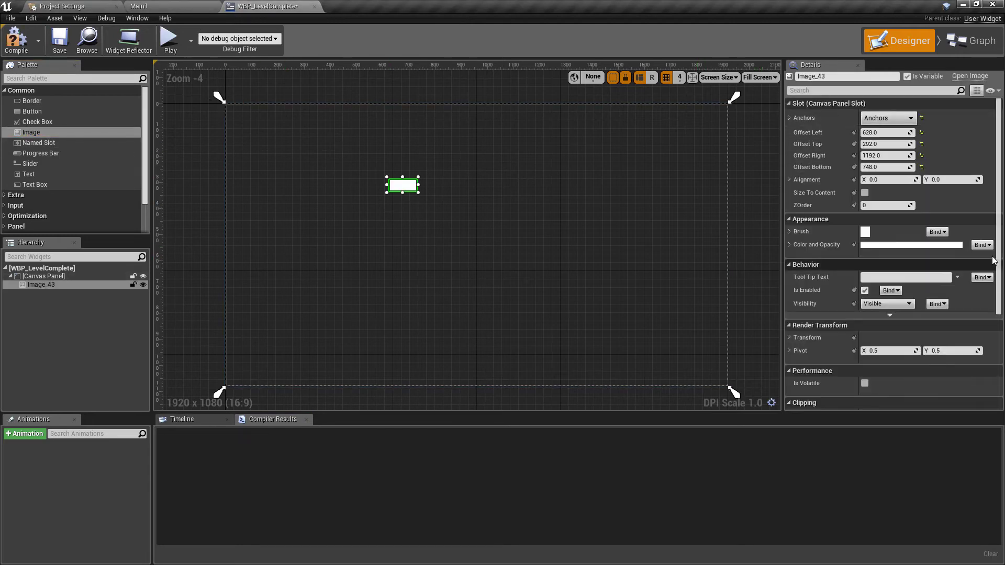
left_click(885, 132)
type("0")
key("Tab")
type("0")
key("Tab")
type("0")
key("Tab")
type("0")
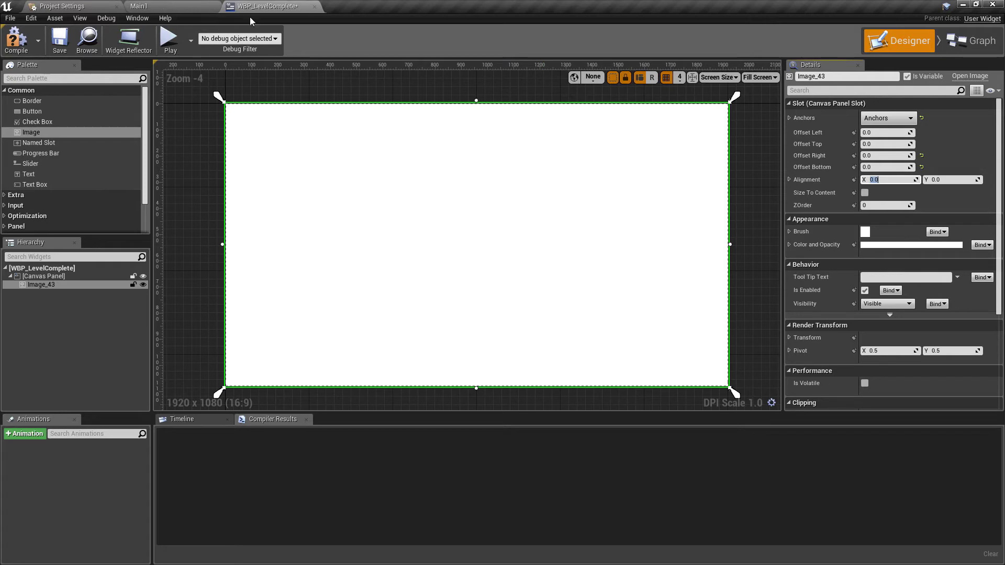
left_click(157, 6)
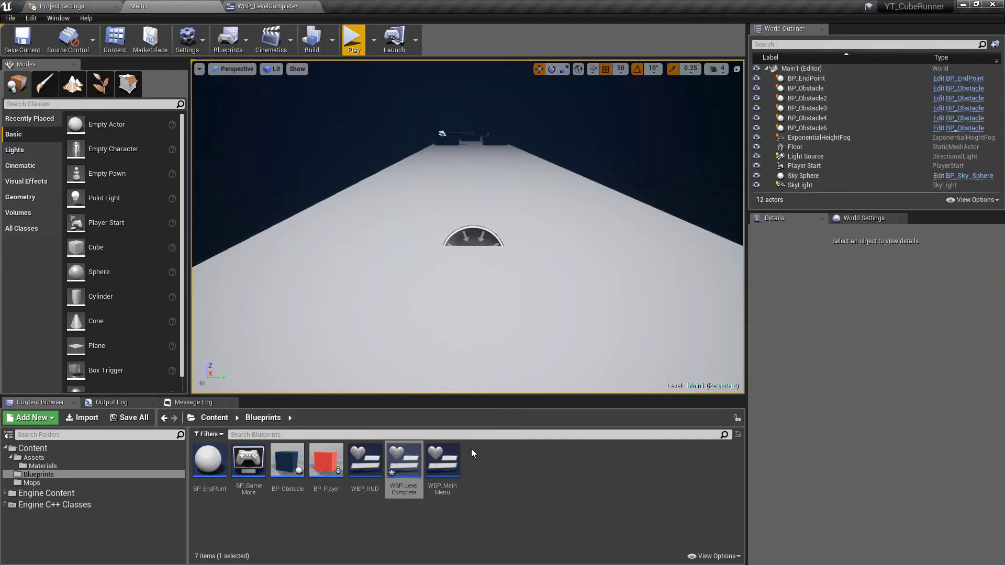
Copy the Welcome To text block from WBP_MainMenu into WBP_LevelComplete's canvas panel
double_click(442, 461)
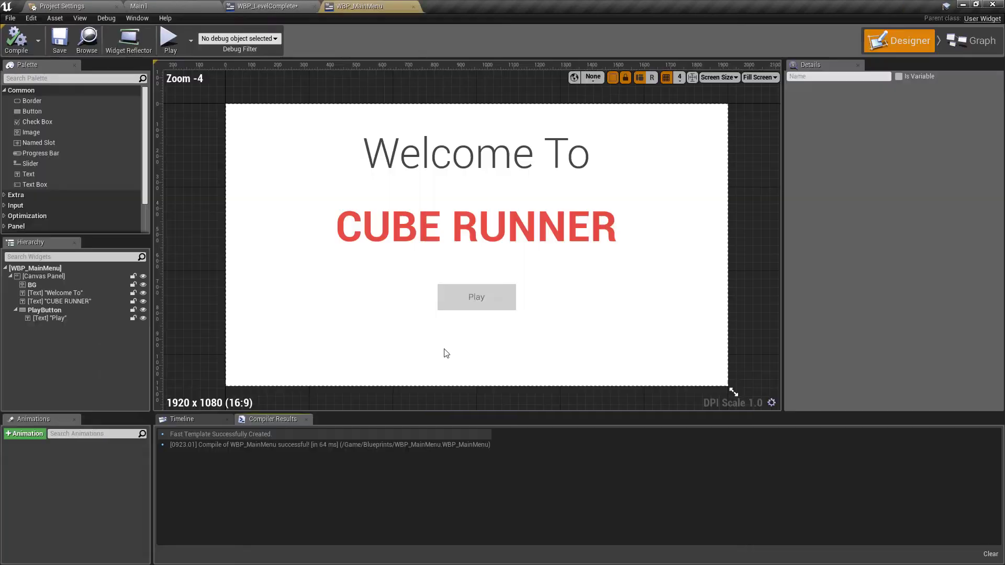
left_click(476, 168)
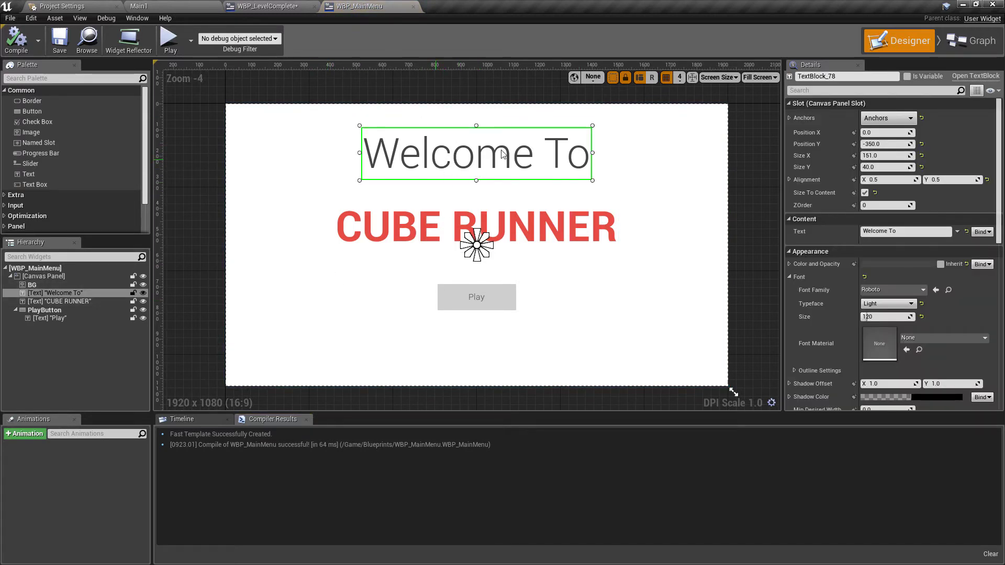
left_click(267, 5)
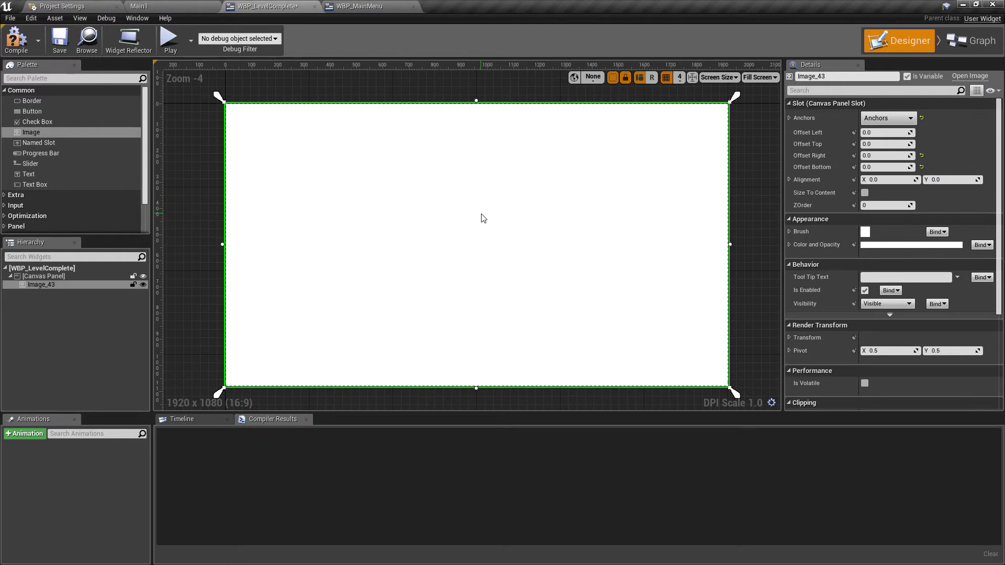
left_click(183, 245)
key("ctrl+v")
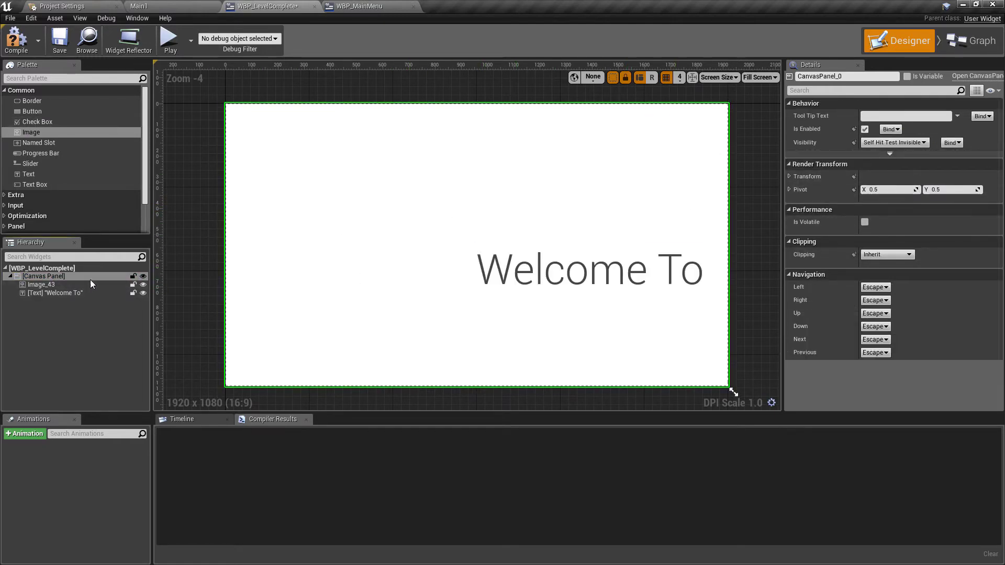
left_click(74, 292)
left_click(889, 118)
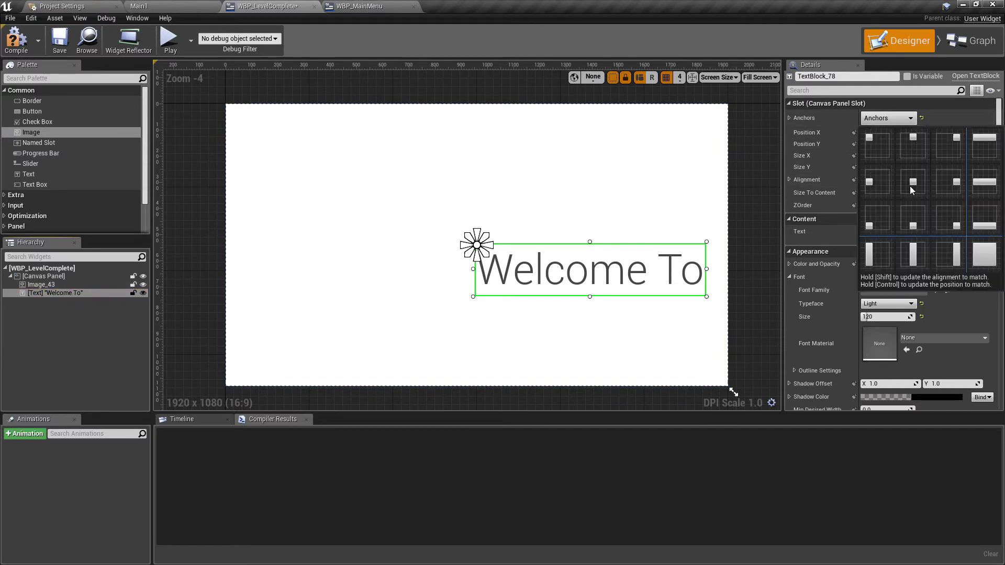
Anchor the text to the canvas centre at position X 0, Y 0
left_click(911, 189)
left_click(890, 133)
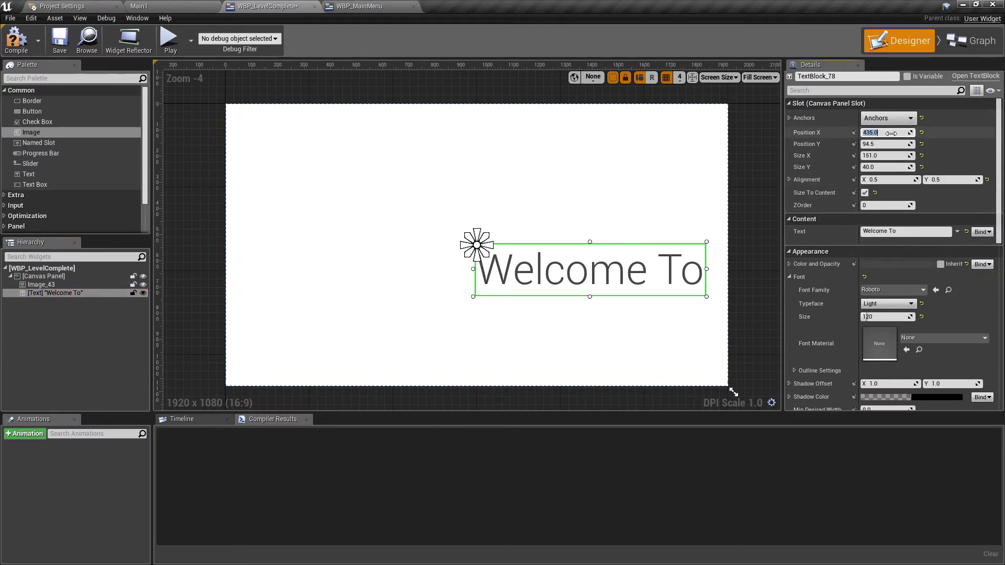
type("0")
key("Return")
left_click(887, 144)
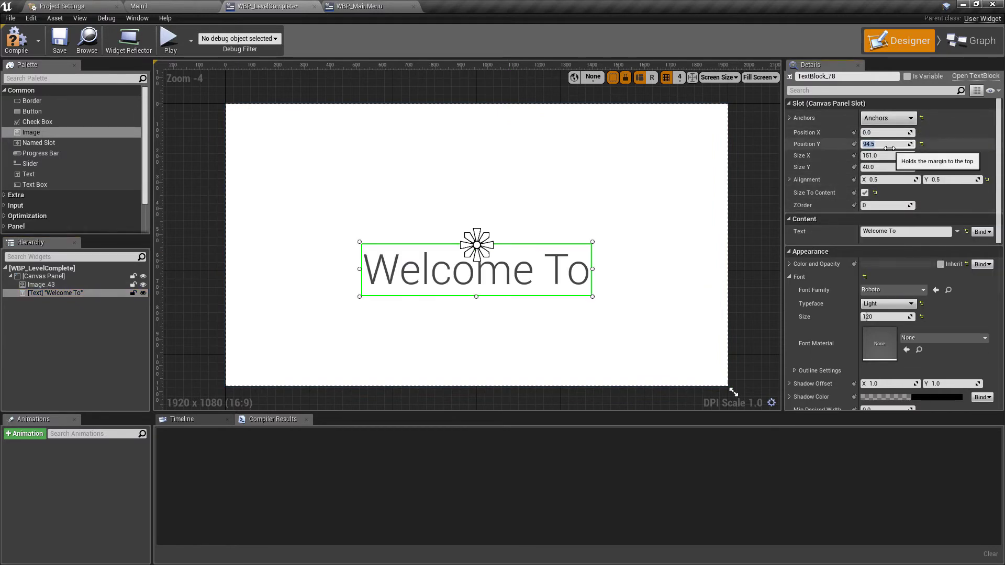
type("0")
key("Return")
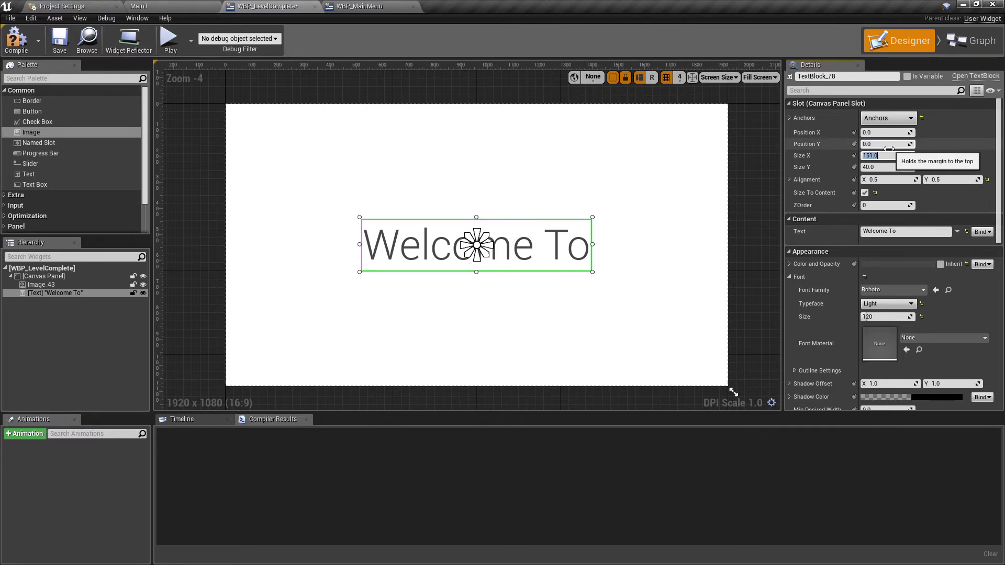
Change the text to 'Level' / 'Complete' on two lines, centre-justified
key("Tab")
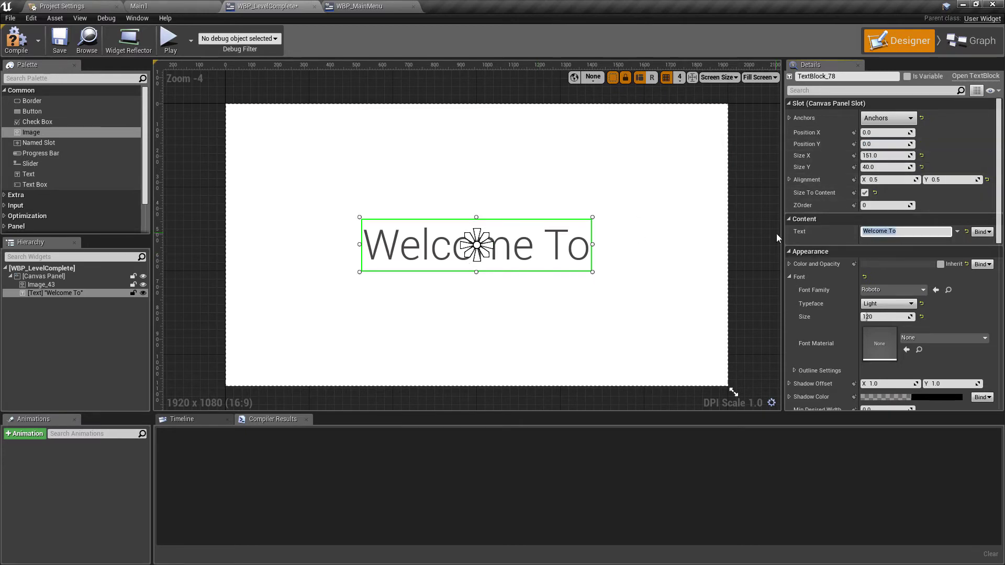
type("Level")
key("shift+Return")
type("Complete")
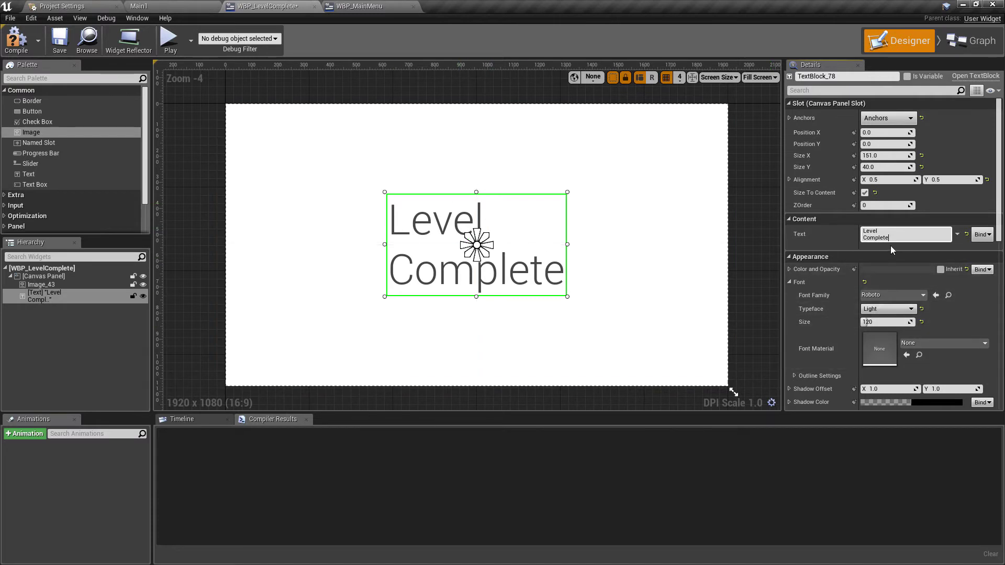
scroll(896, 251, "down", 4)
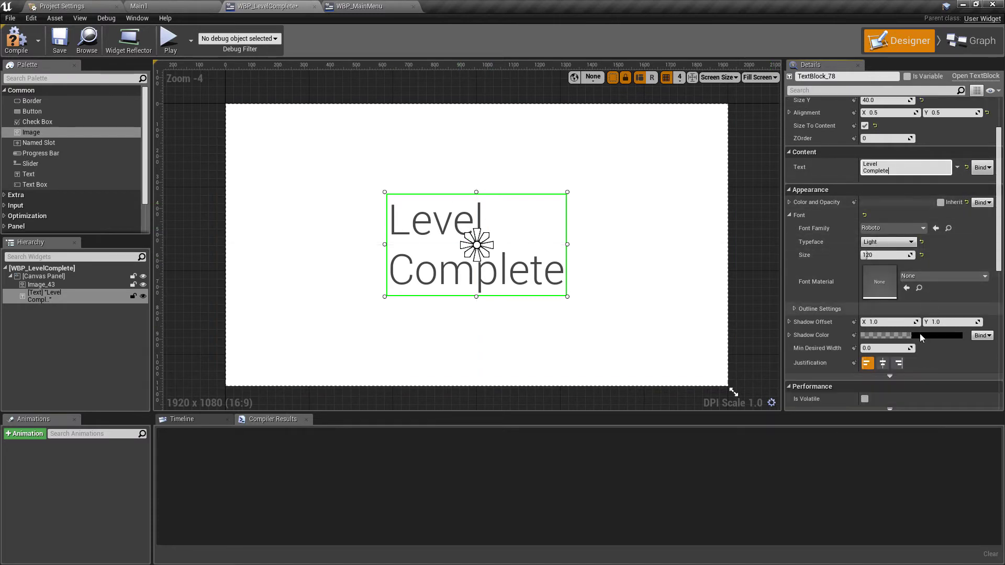
left_click(882, 363)
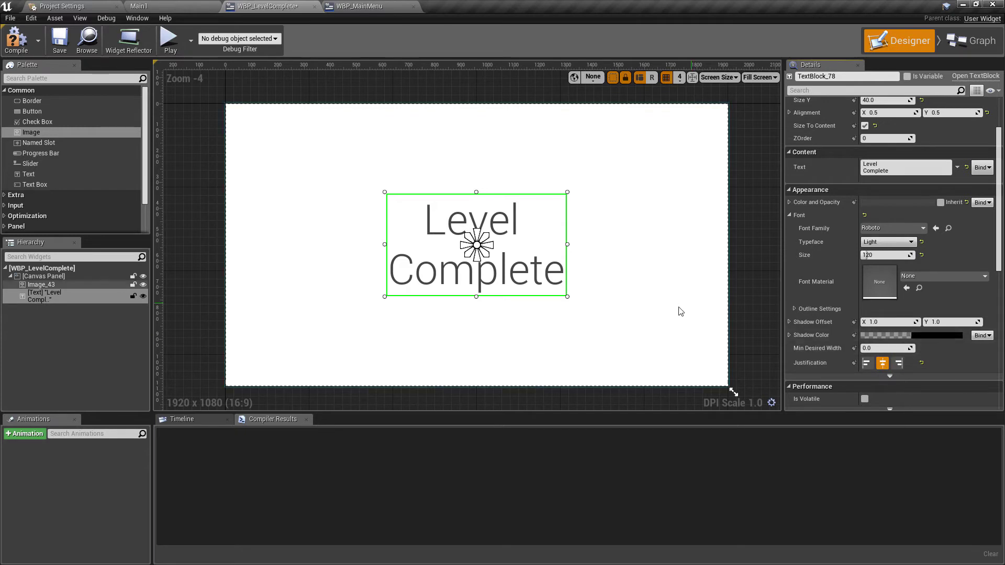
left_click(668, 216)
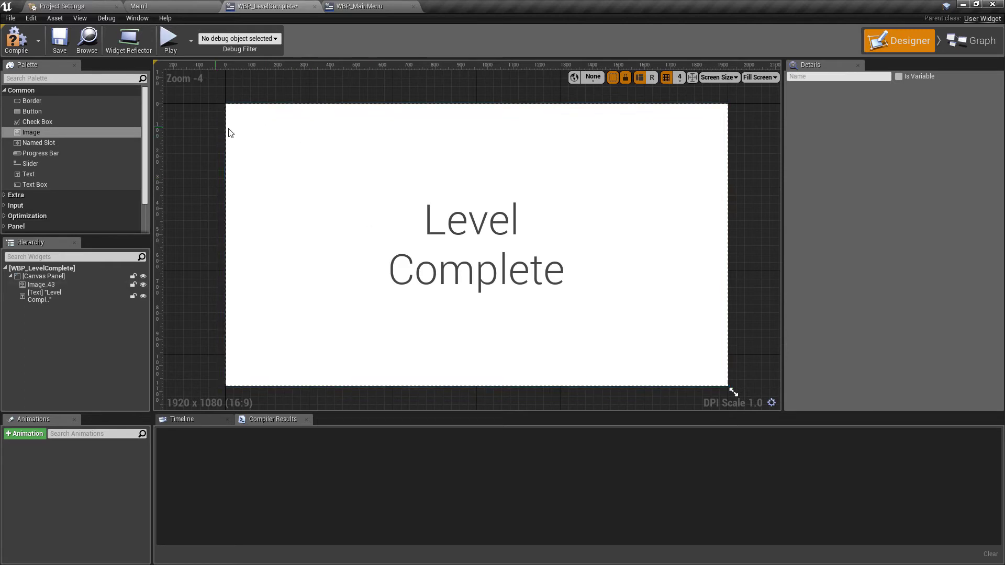
Select the background image and add a widget animation named Fade
left_click(399, 257)
left_click(339, 201)
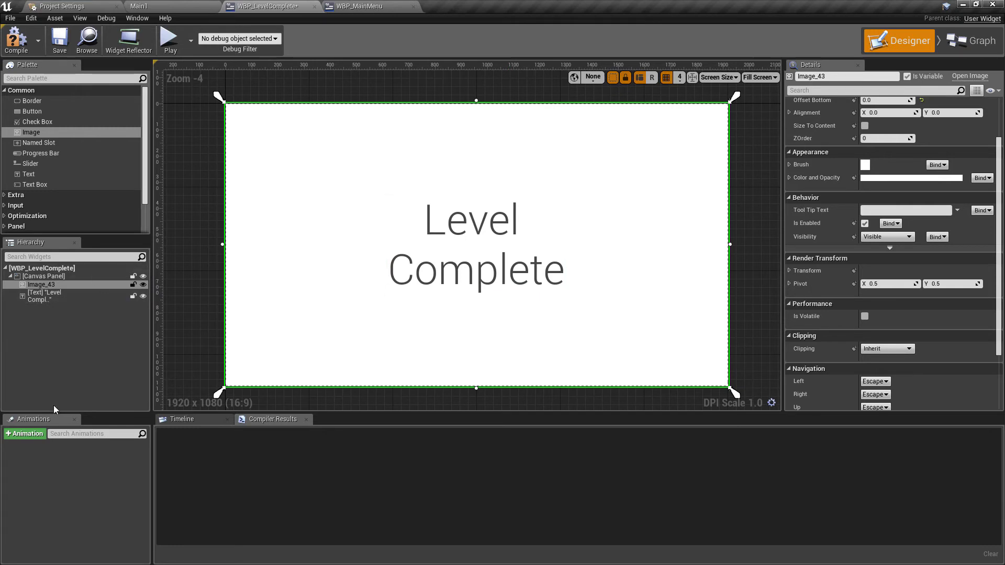
left_click(27, 438)
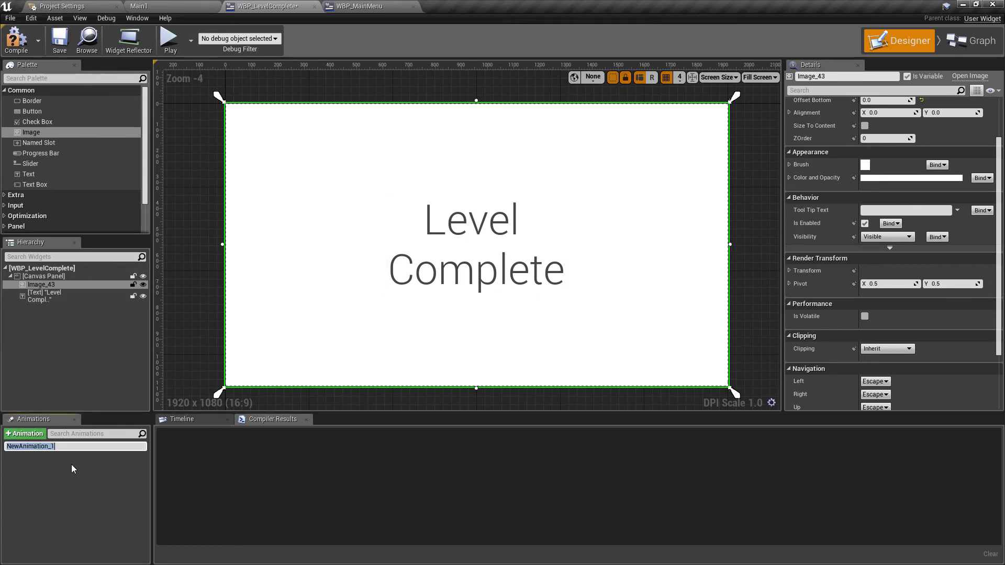
type("Fade")
key("Return")
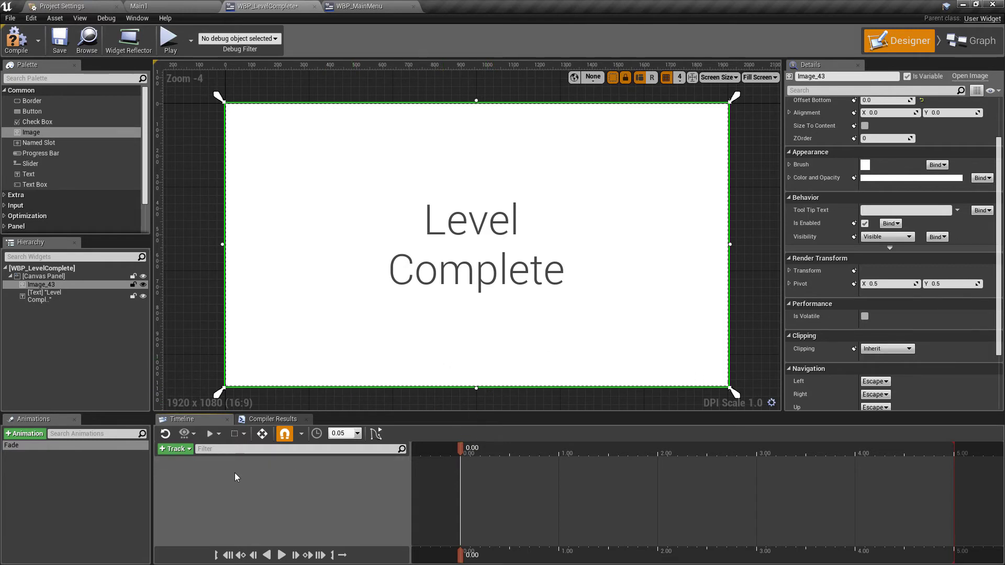
Add Image_43 to the Fade animation, rename it BG, and give it a Color and Opacity track
left_click(177, 450)
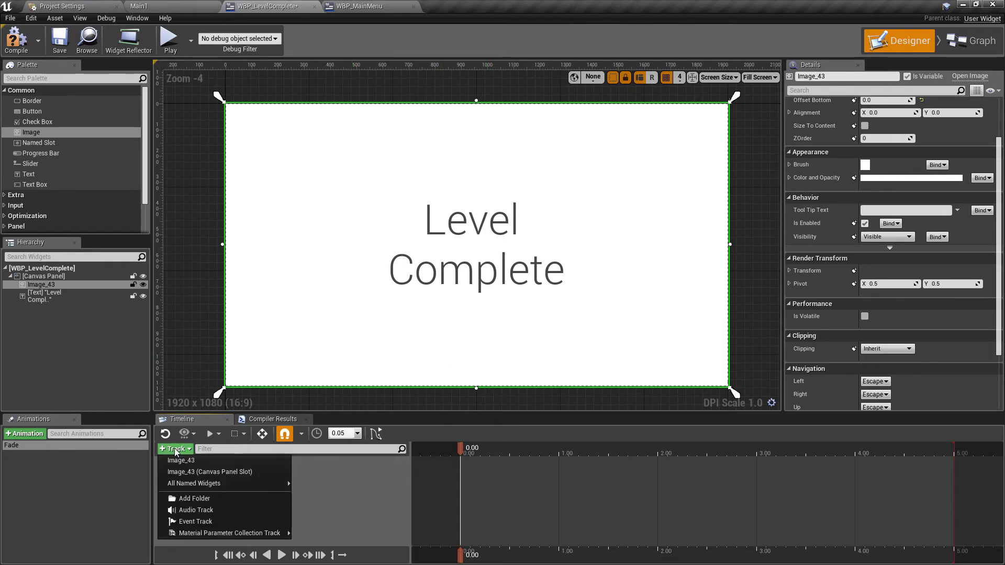
left_click(202, 463)
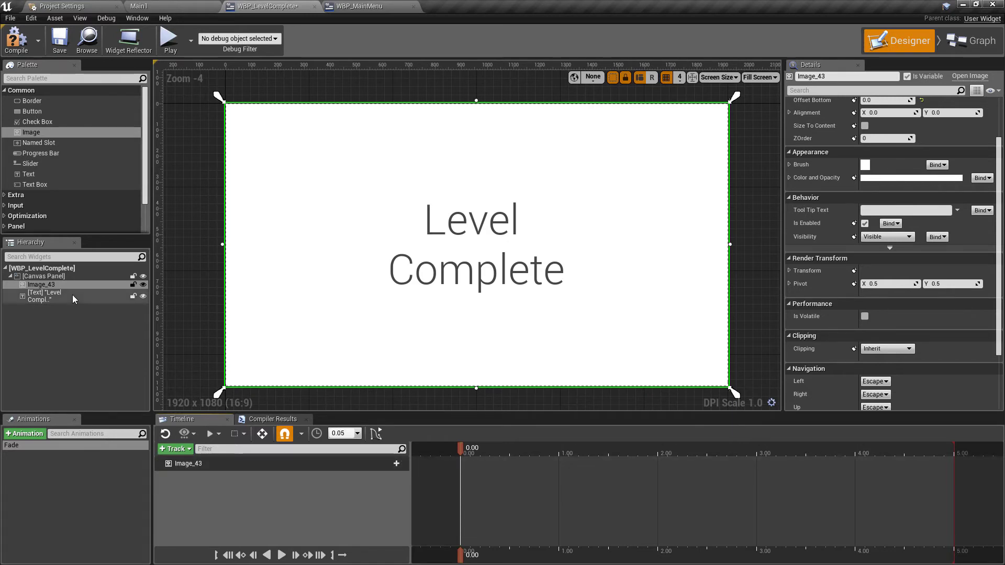
left_click(64, 284)
left_click(63, 284)
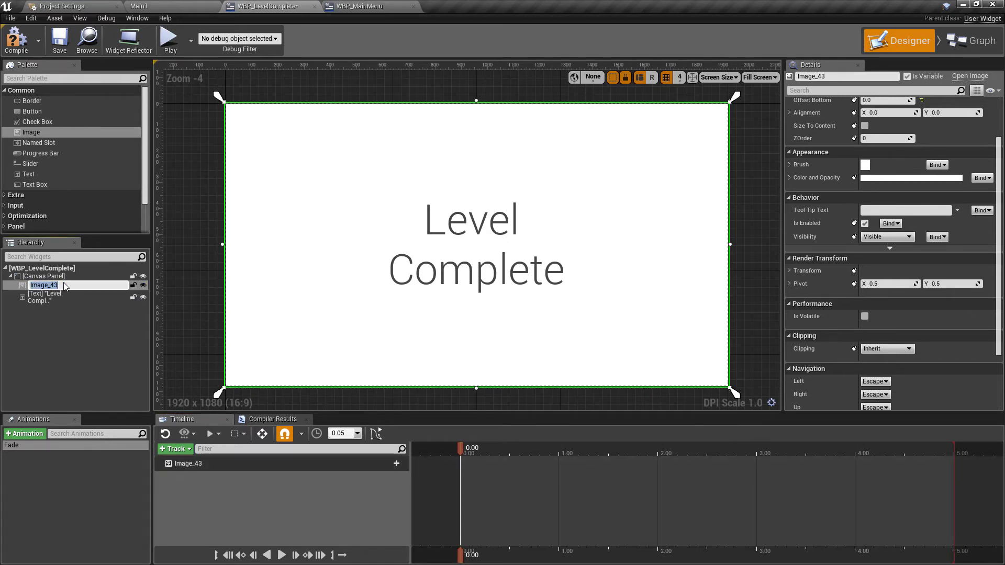
type("BG")
key("Return")
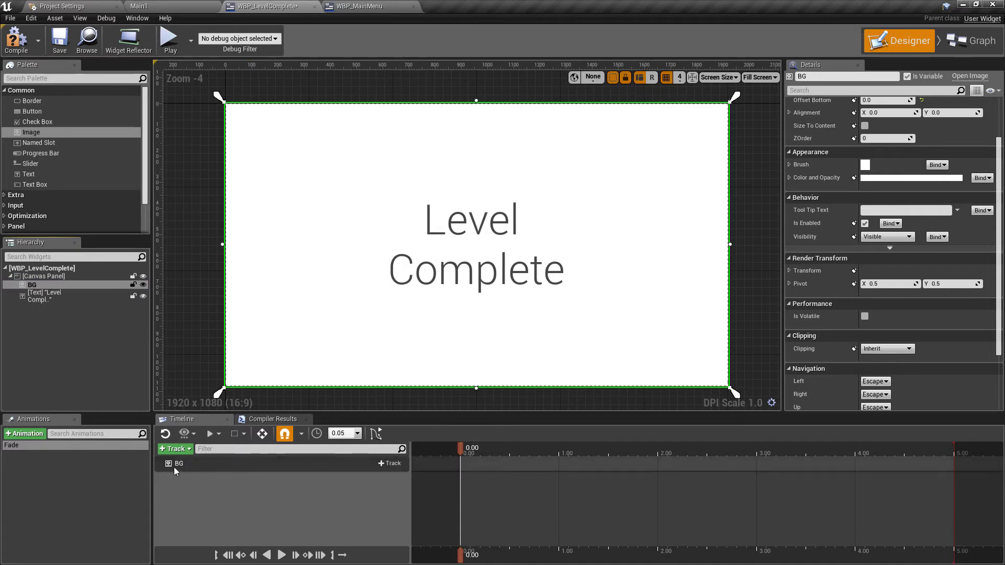
left_click(391, 464)
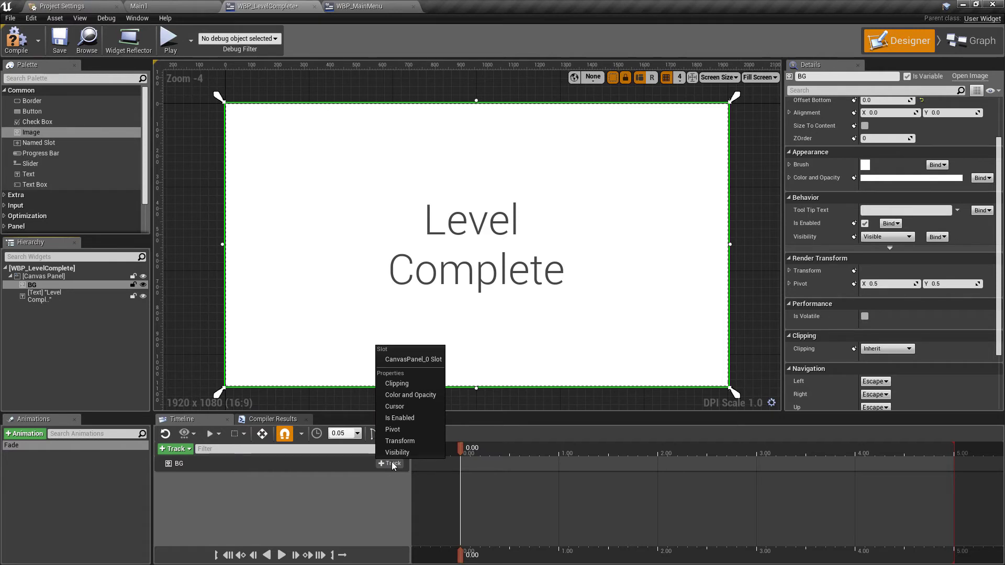
left_click(409, 395)
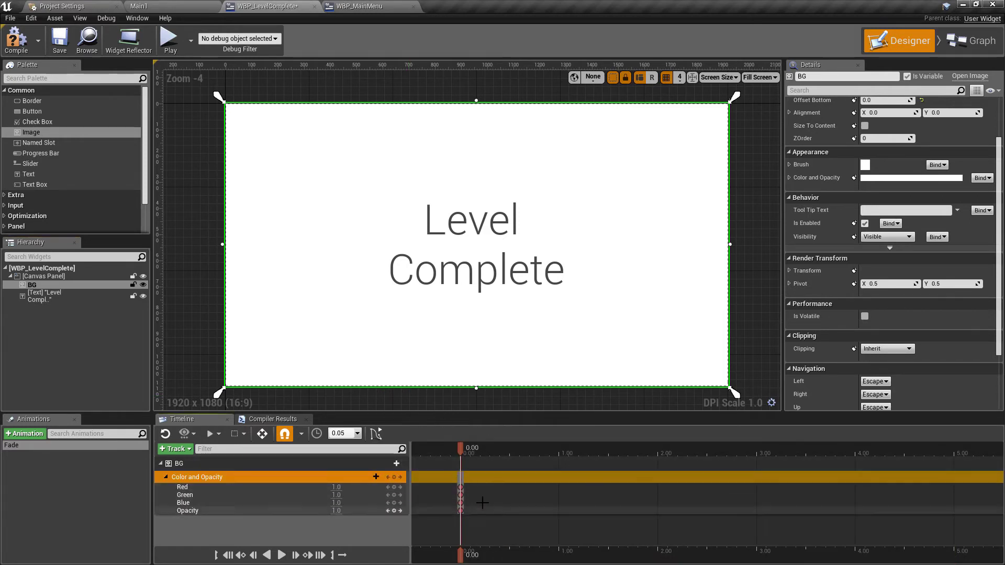
Key BG's Color and Opacity at 1.00 s, then set Opacity to 0.0 at 0.00 s
left_click_drag(461, 449, 562, 451)
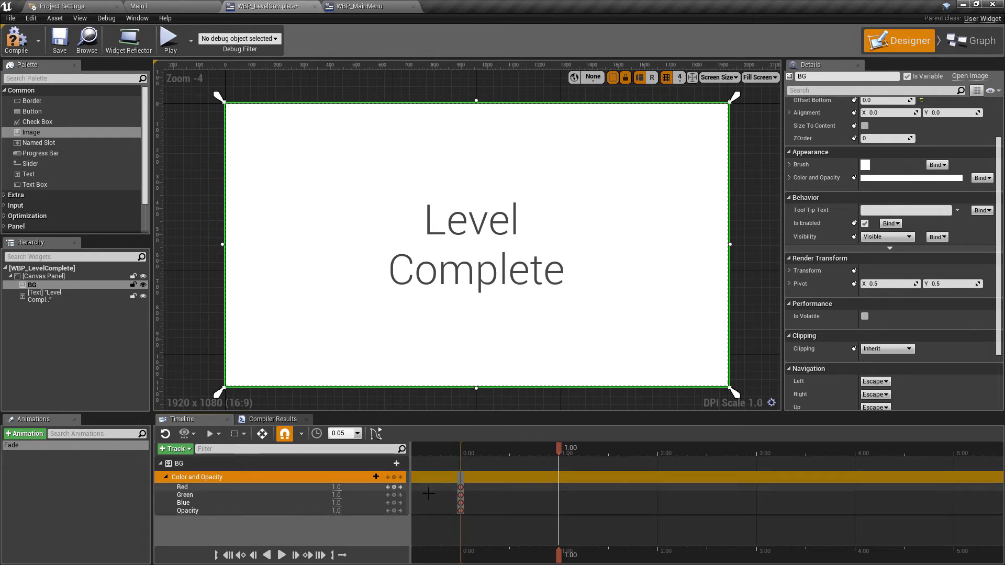
left_click(394, 477)
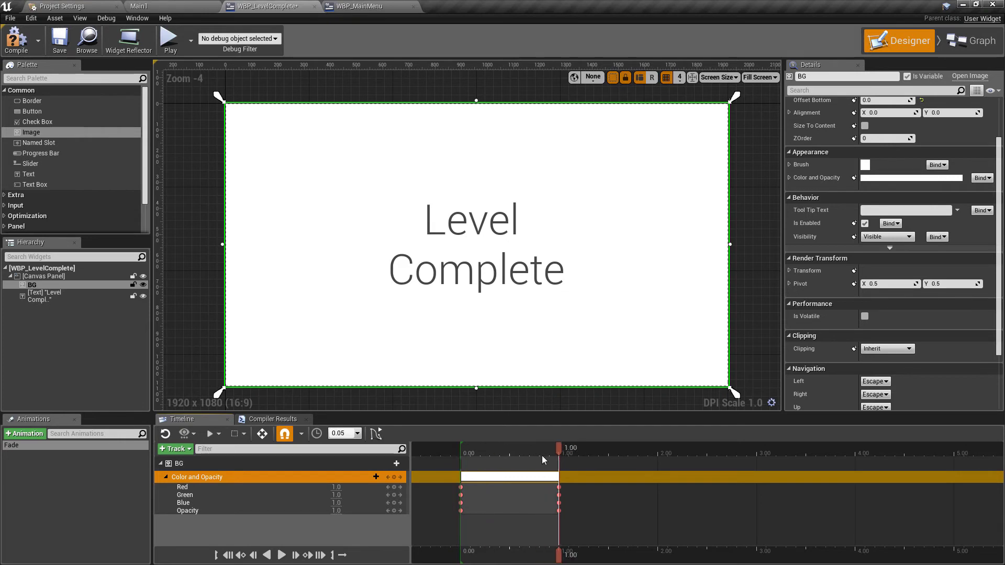
left_click_drag(543, 460, 460, 461)
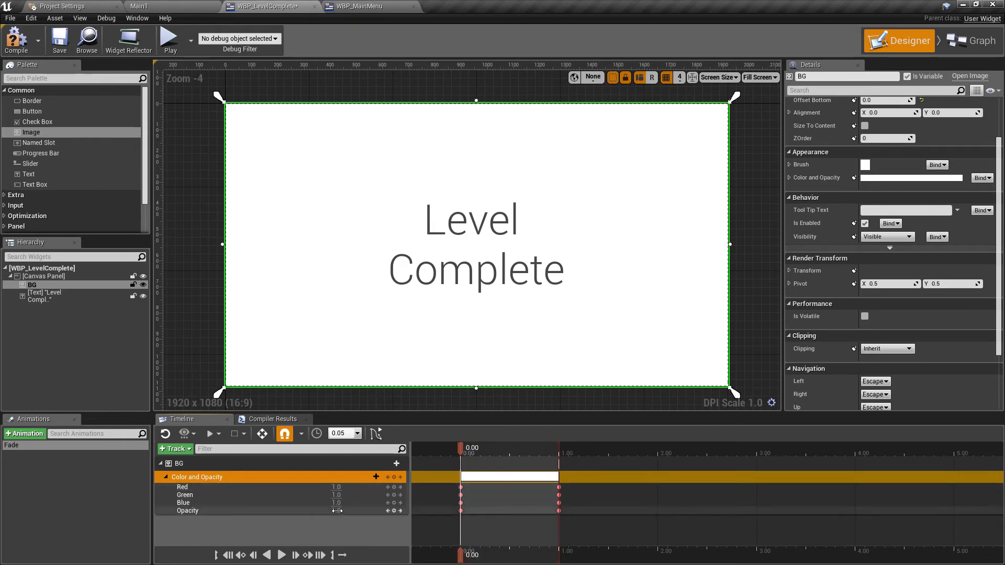
type("0")
key("Return")
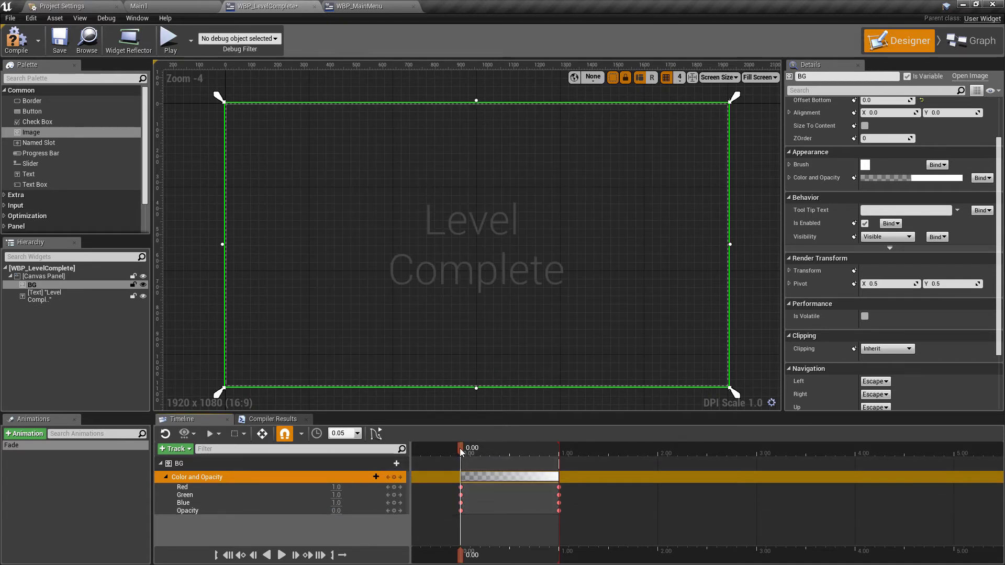
Scrub and play the Fade animation to preview BG fading in
mouse_move(460, 449)
left_mouse_down()
mouse_move(553, 451)
mouse_move(461, 459)
mouse_move(564, 453)
mouse_move(466, 457)
left_mouse_up()
key("space")
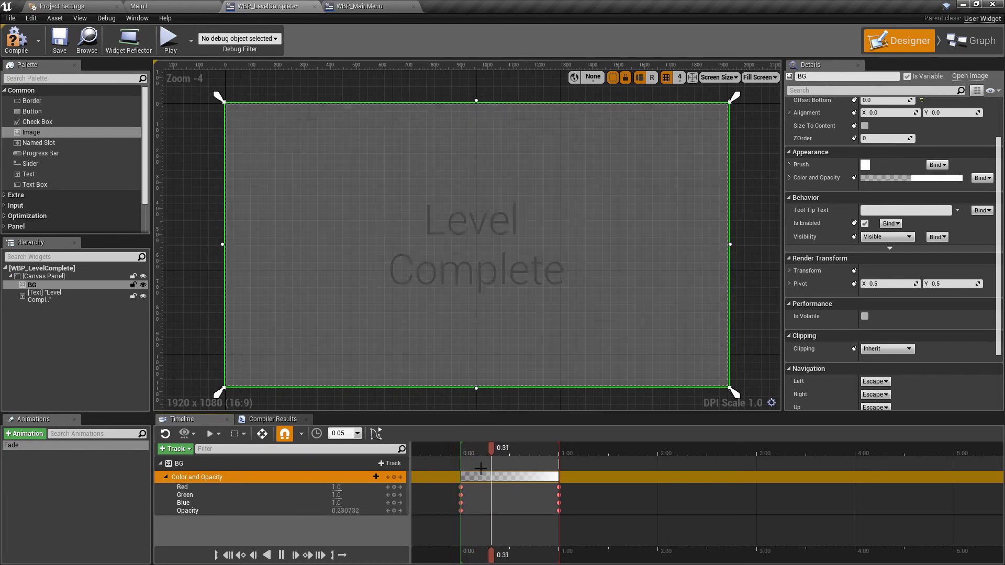
key("space")
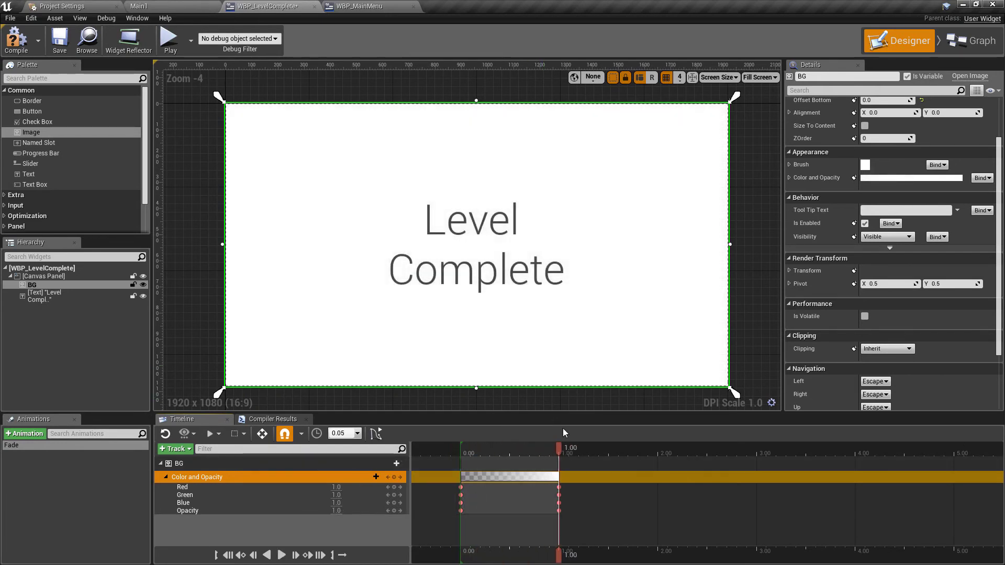
Add the Level Complete text (TextBlock_78) to Fade with a Visibility track
left_click(491, 232)
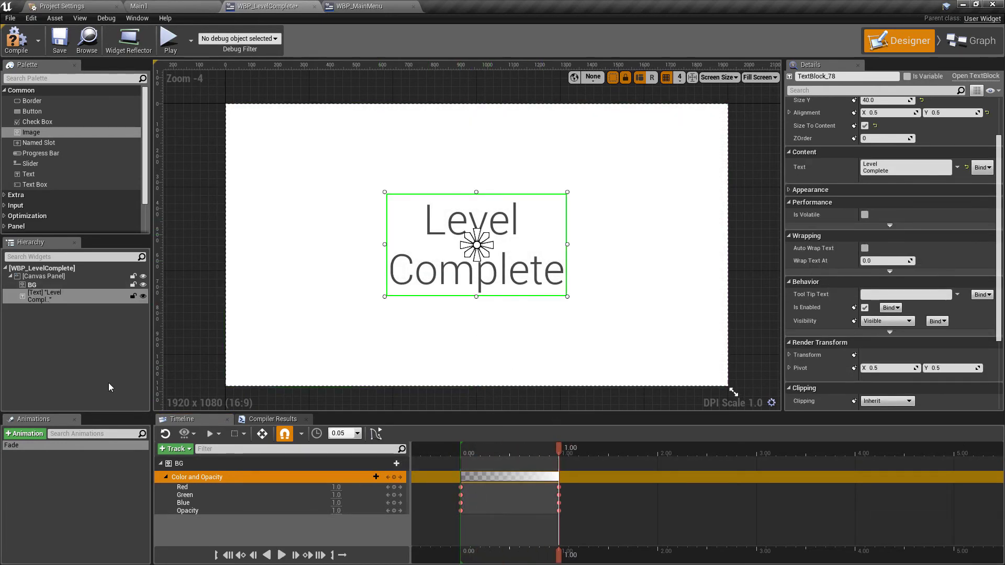
left_click(187, 449)
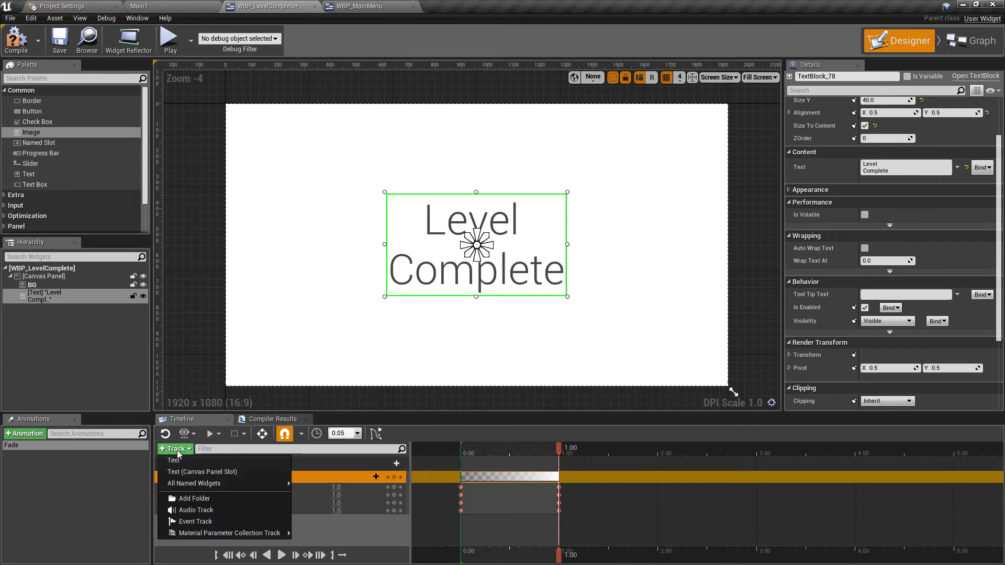
left_click(215, 460)
left_click(314, 521)
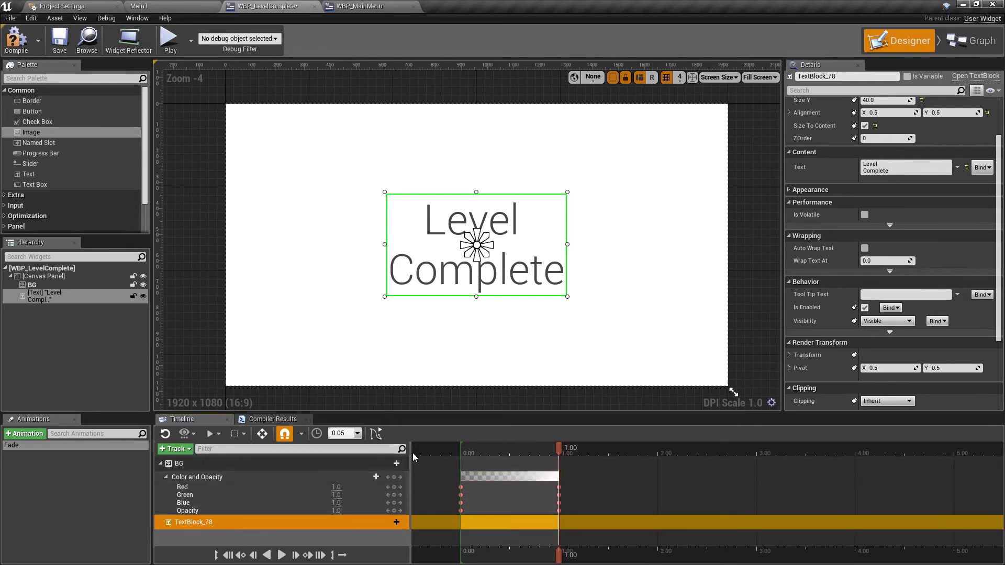
left_click(168, 482)
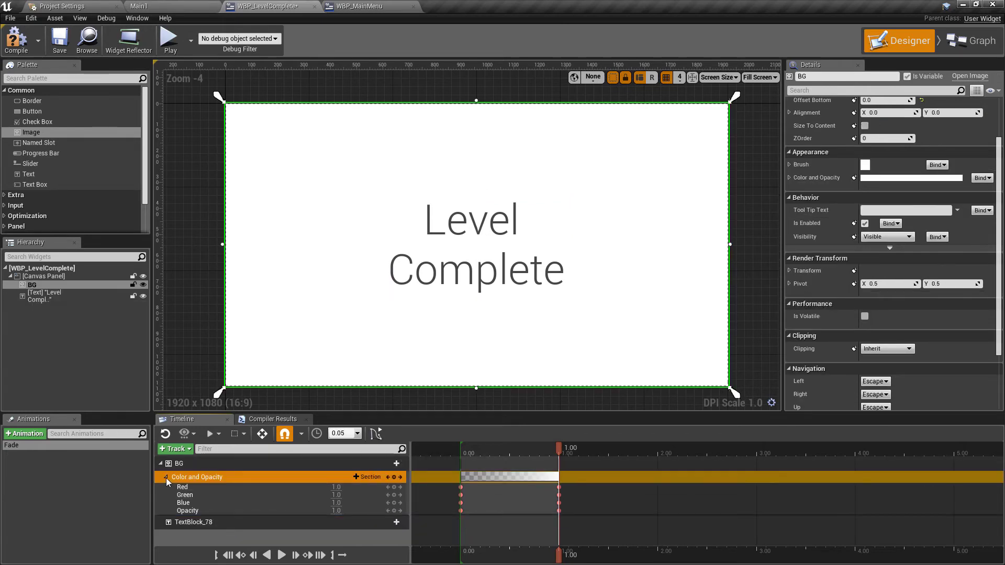
left_click(166, 478)
left_click(390, 463)
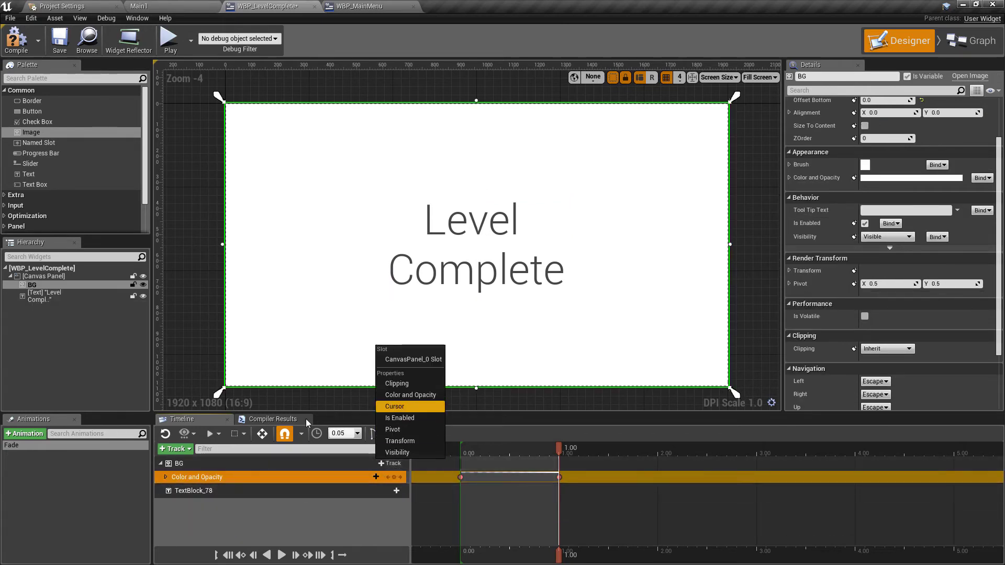
left_click(244, 490)
left_click(391, 490)
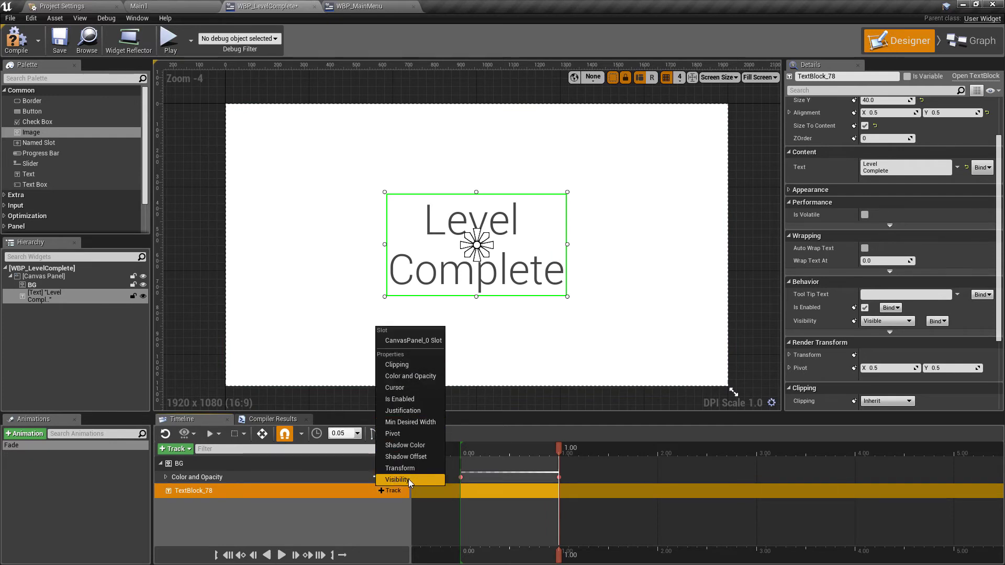
left_click(408, 479)
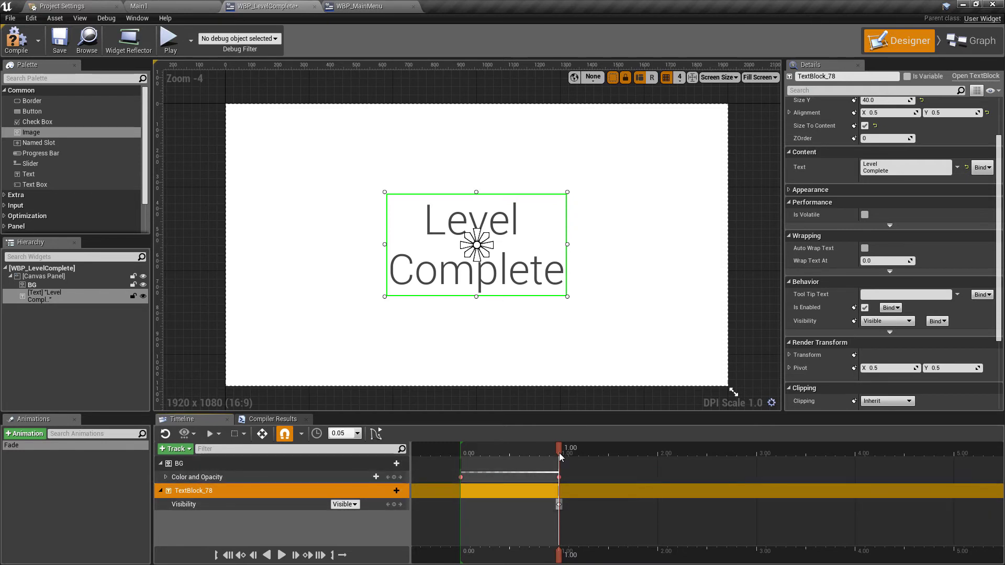
Set the text's Visibility to Hidden at 0.00 and play Fade to check it appears
left_click_drag(559, 449, 463, 457)
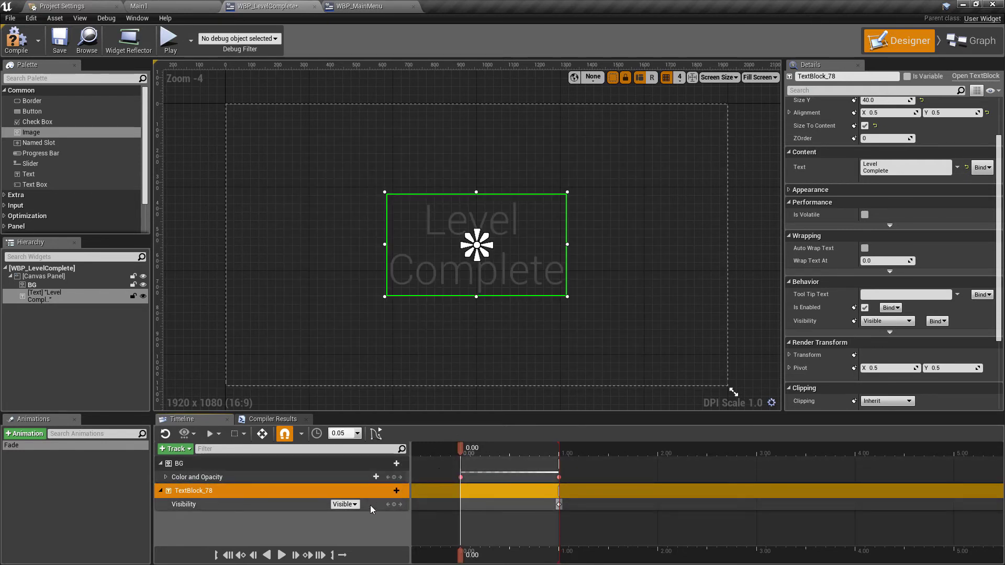
left_click(350, 503)
left_click(348, 528)
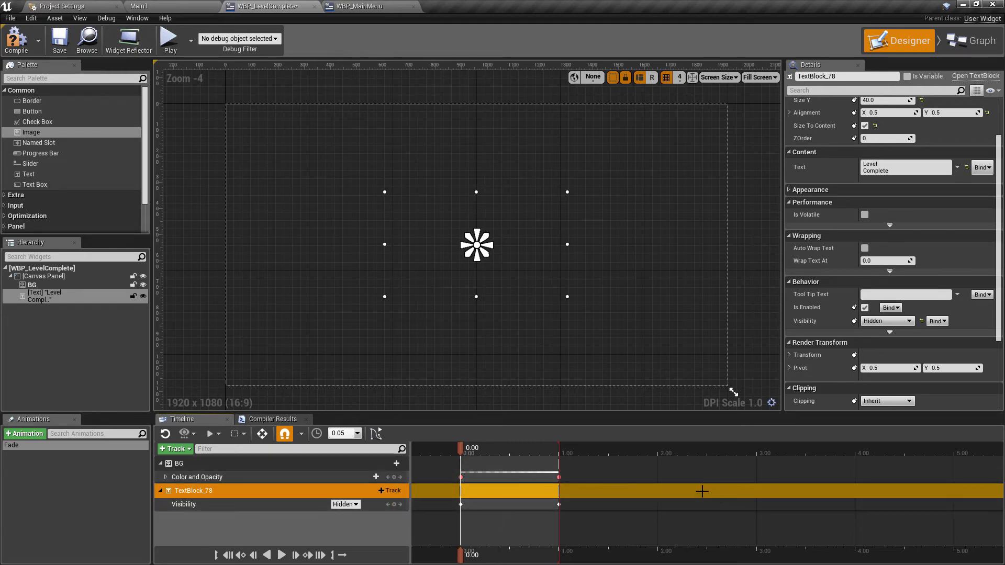
left_click(504, 477)
left_click(459, 448)
key("space")
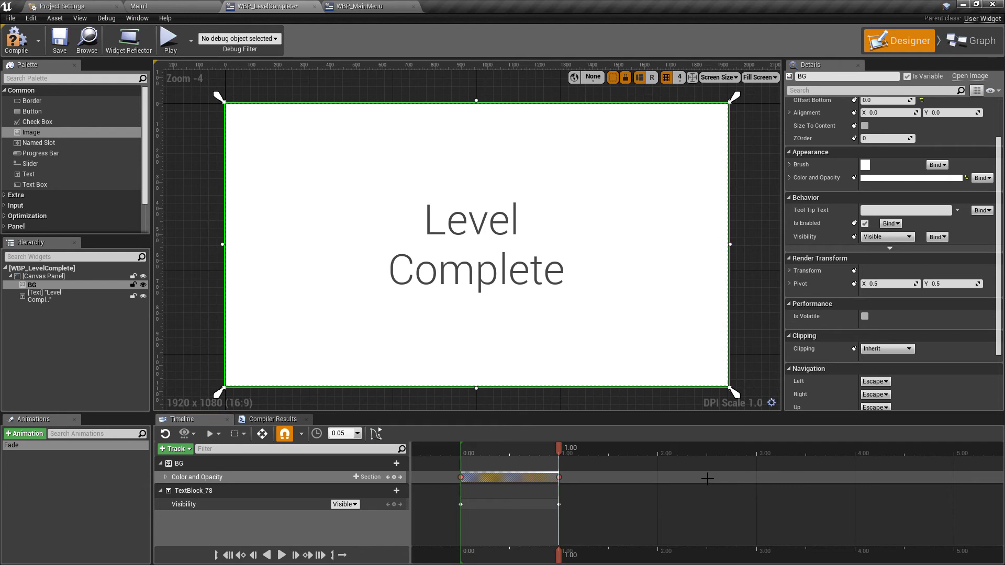
key("space")
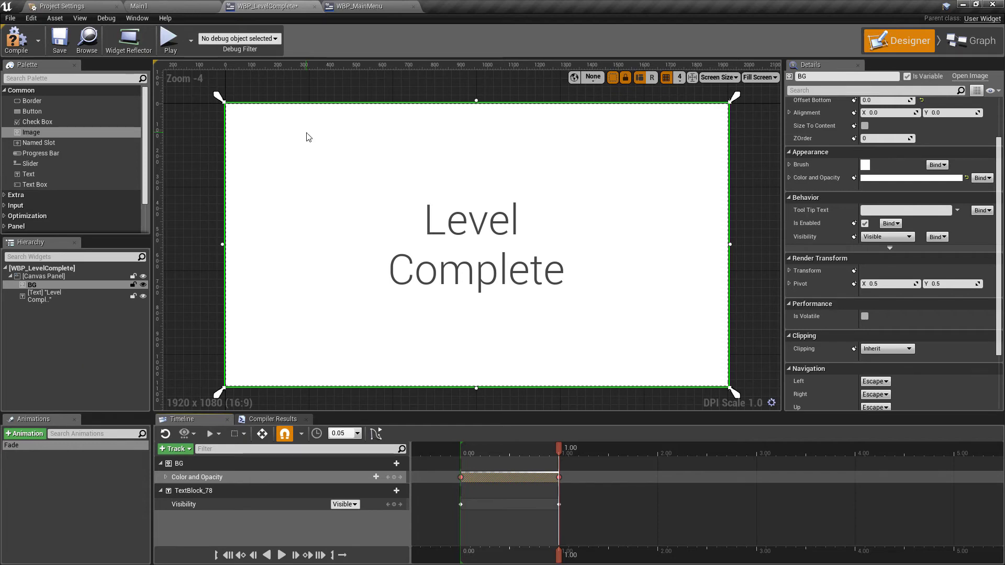
Compile the widget and make BP_Player create WBP_LevelComplete instead of the HUD widget
left_click(16, 39)
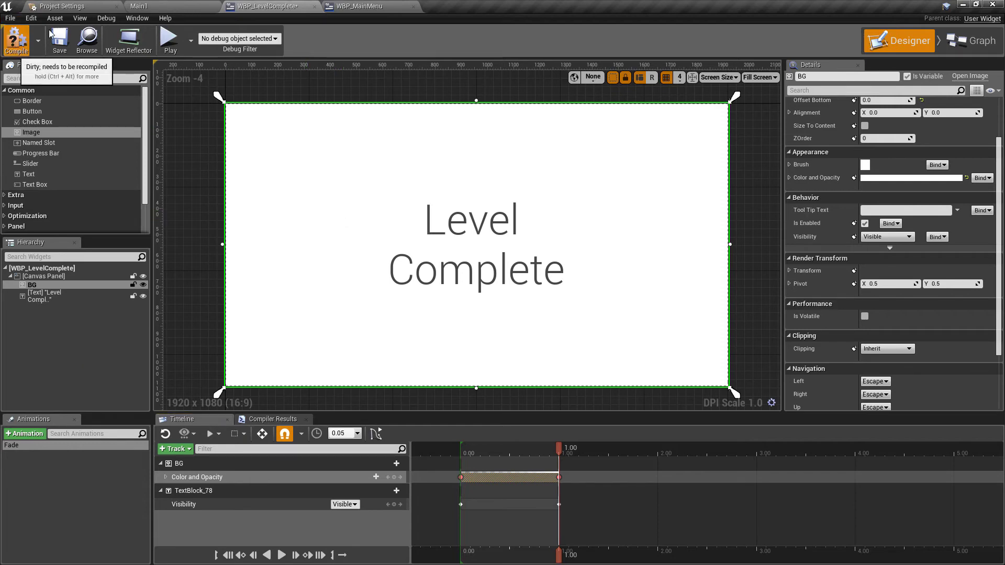
left_click(155, 5)
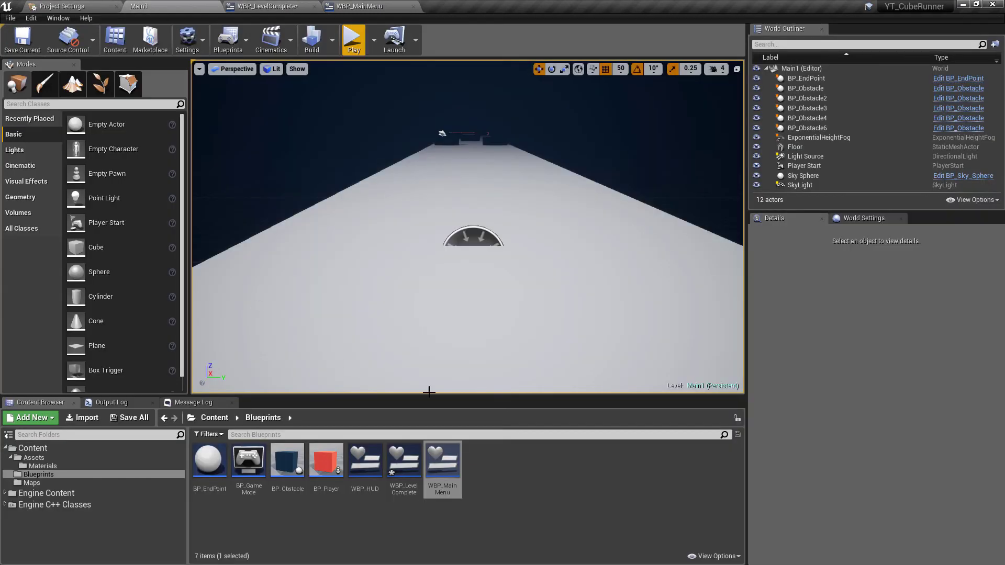
double_click(326, 462)
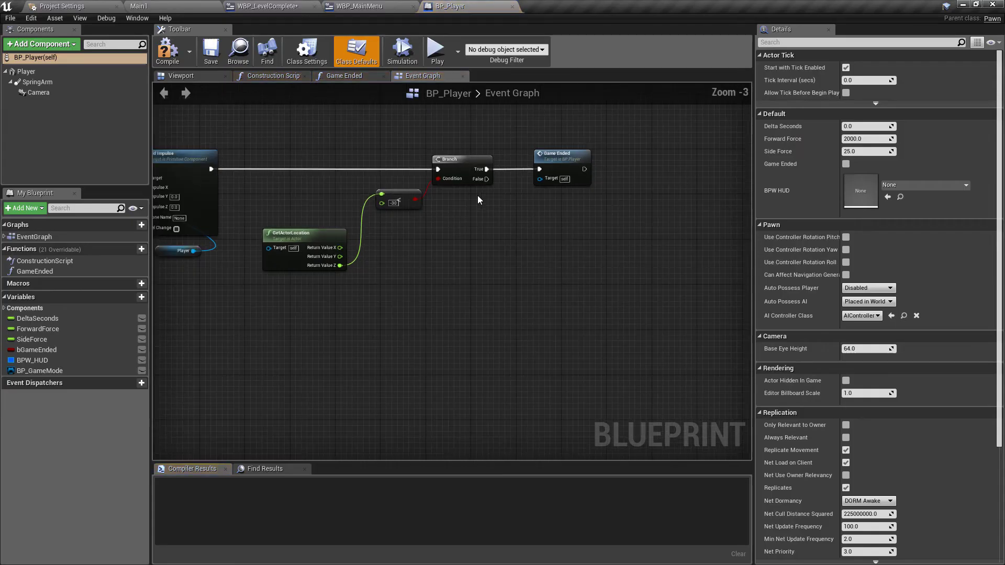
scroll(478, 195, "down", 6)
scroll(541, 269, "up", 7)
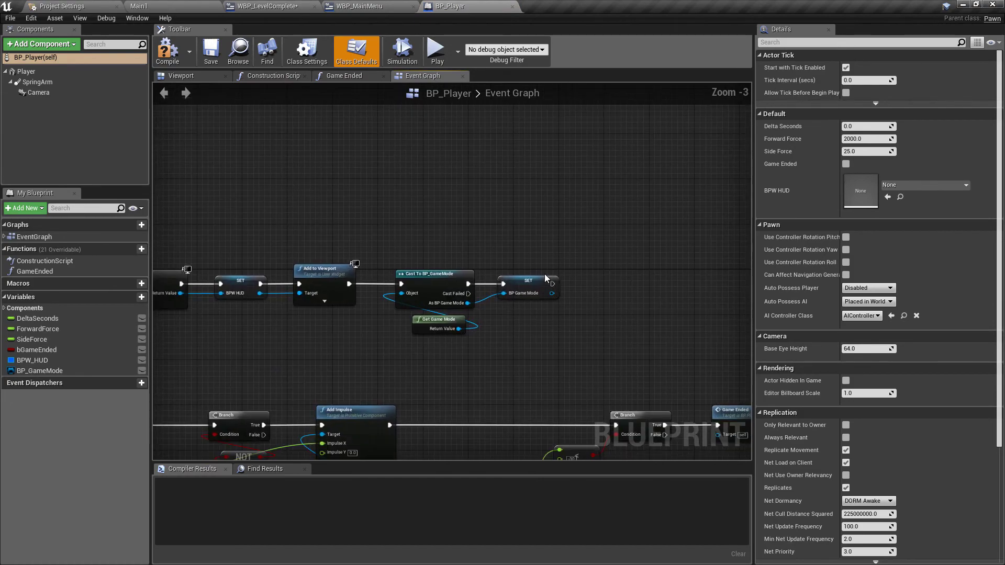
right_click_drag(301, 234, 303, 234)
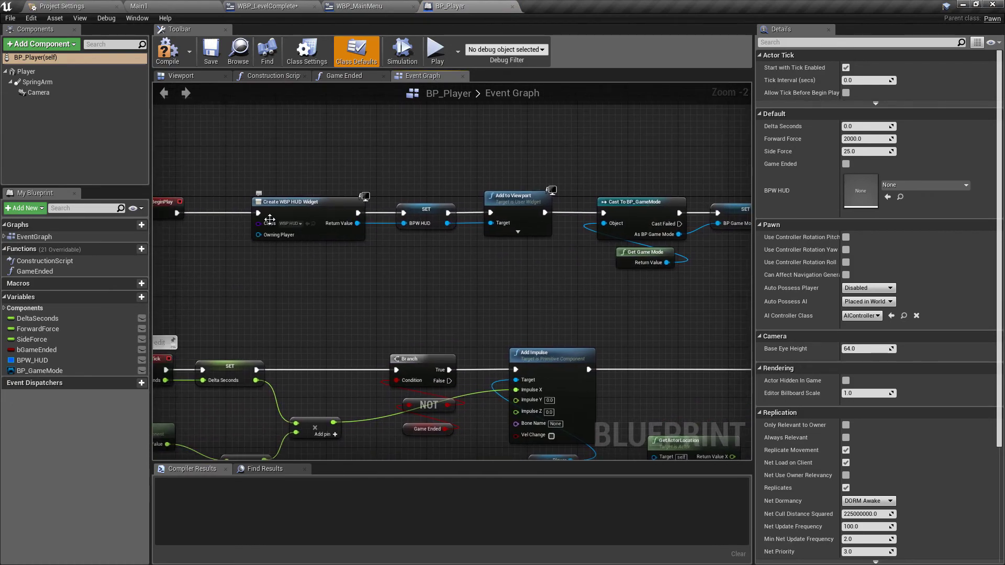
left_click(289, 223)
left_click(366, 282)
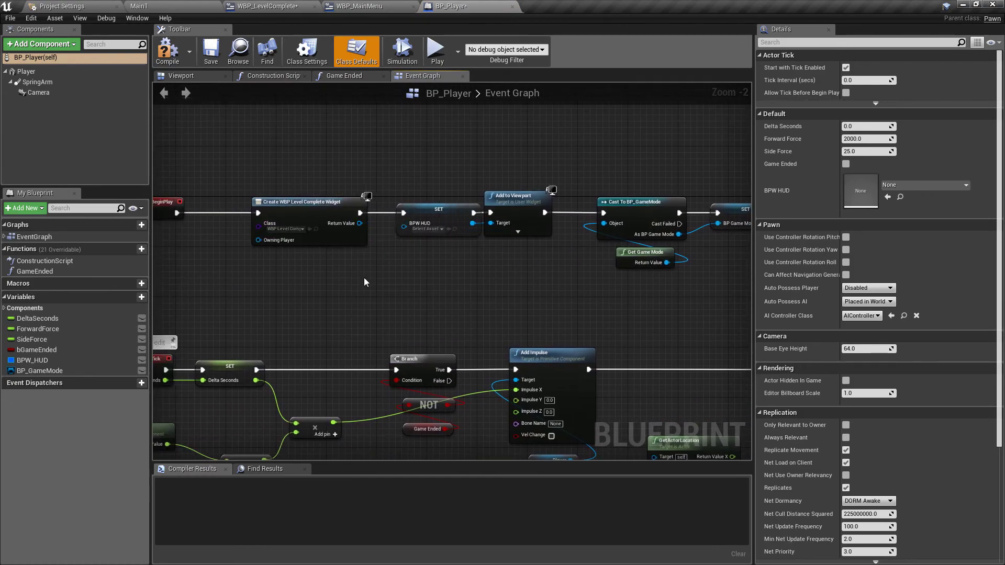
Launch a Standalone Game test and close it
left_click(458, 51)
left_click(485, 137)
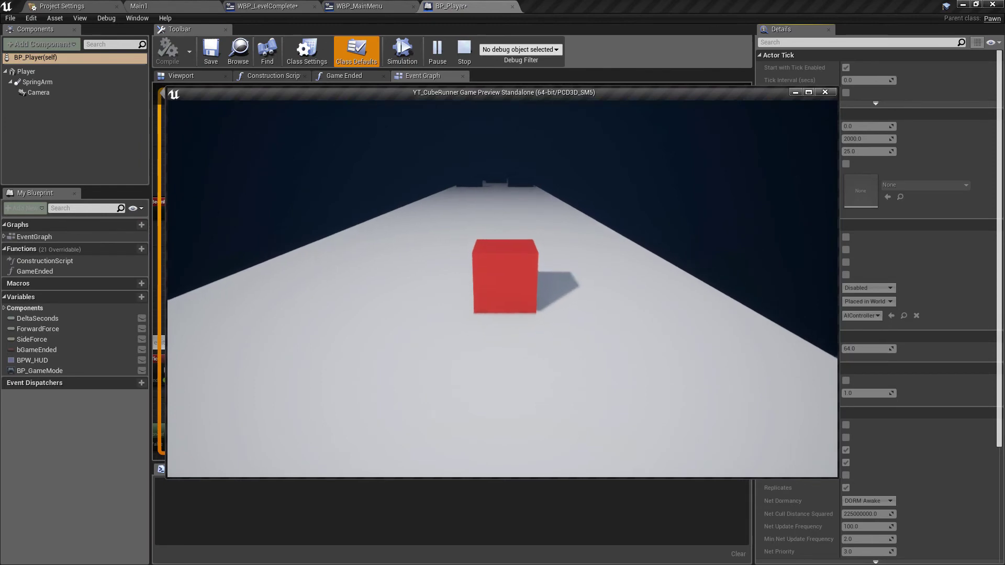
key("Escape")
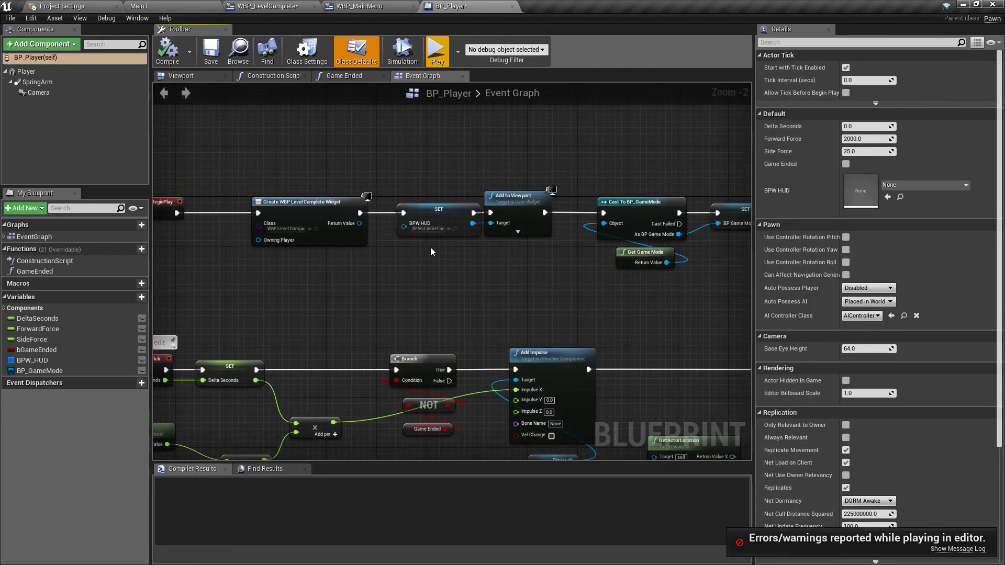
Bypass the SET BPW HUD node so the created widget goes straight to Add to Viewport, and retest
left_click(438, 210)
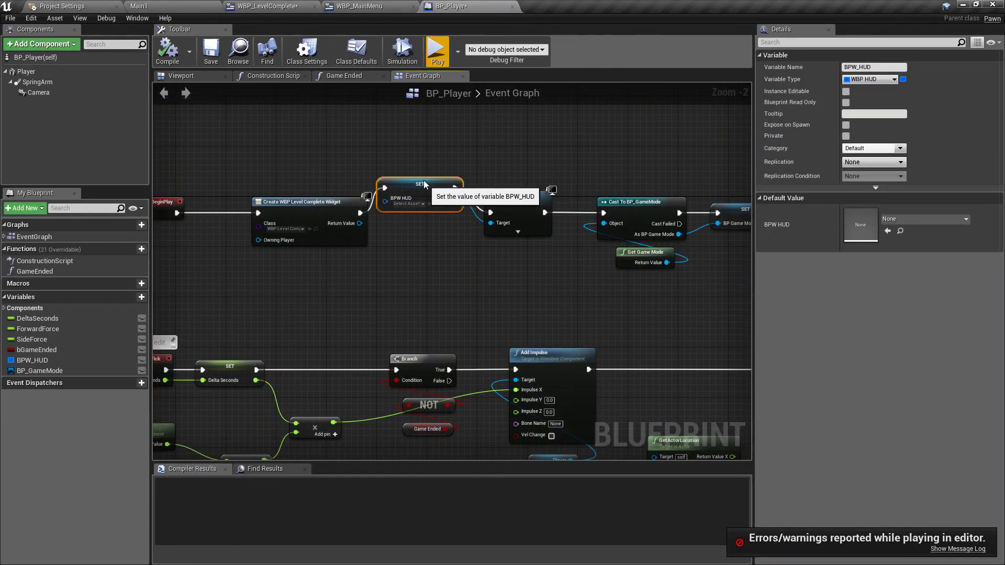
left_click_drag(439, 209, 420, 135)
left_click_drag(363, 228, 493, 224)
left_click(444, 58)
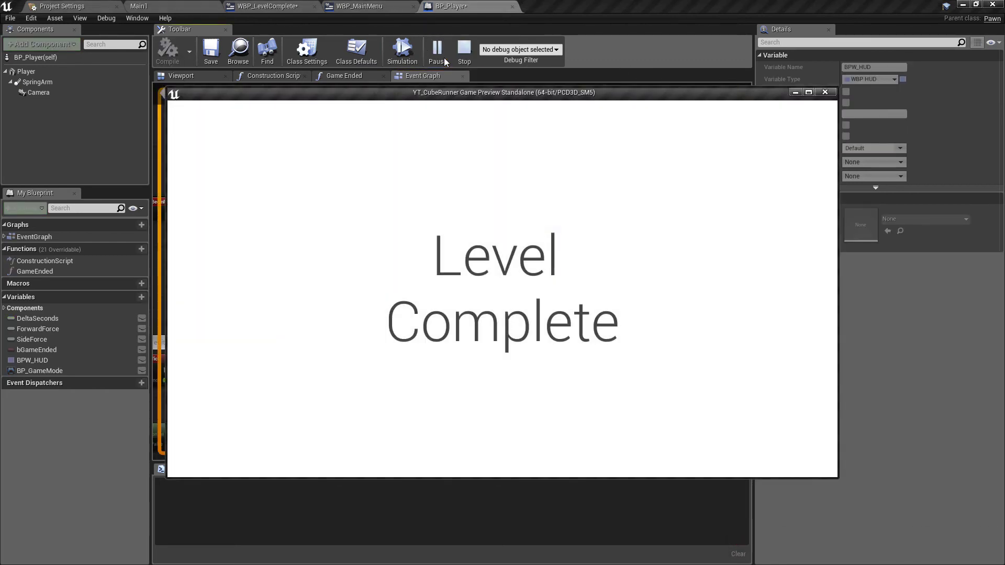
key("Escape")
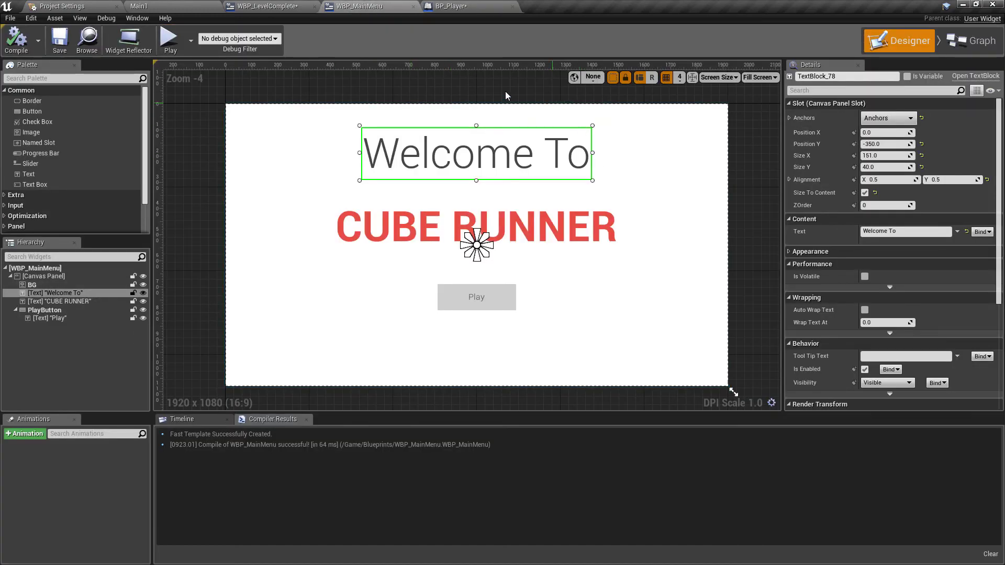
Place a Fade animation reference in WBP_LevelComplete's event graph
left_click(249, 10)
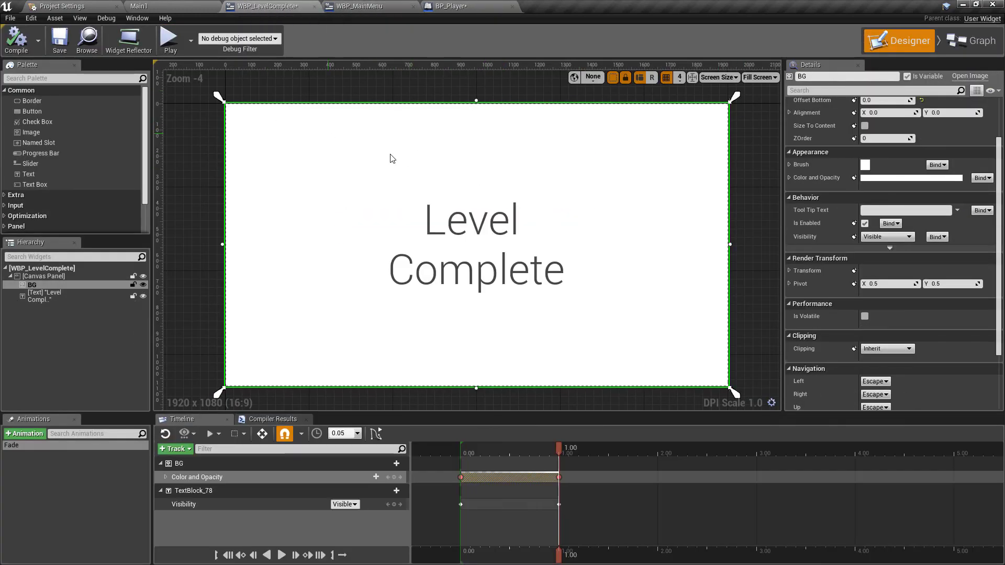
left_click(967, 45)
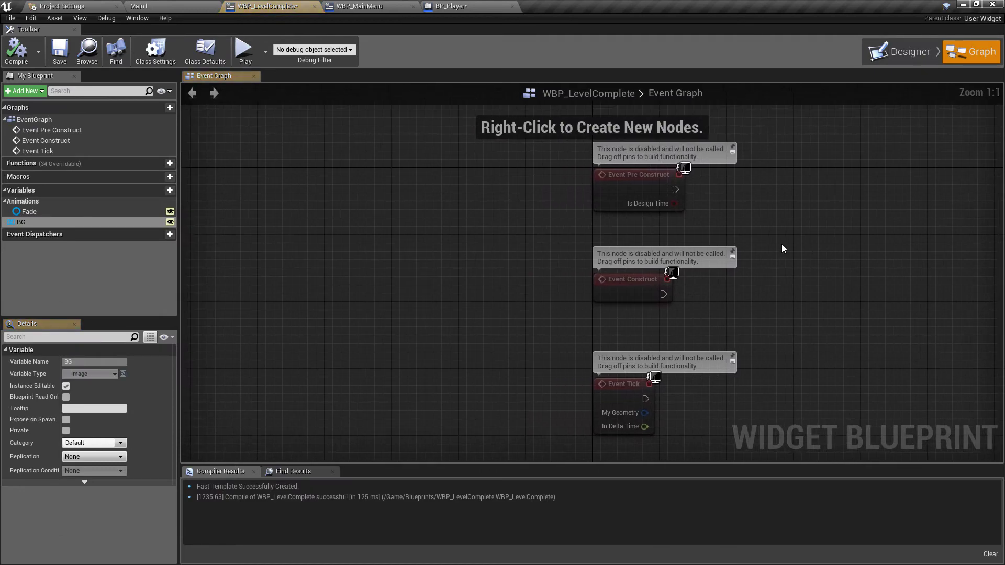
left_click(34, 212)
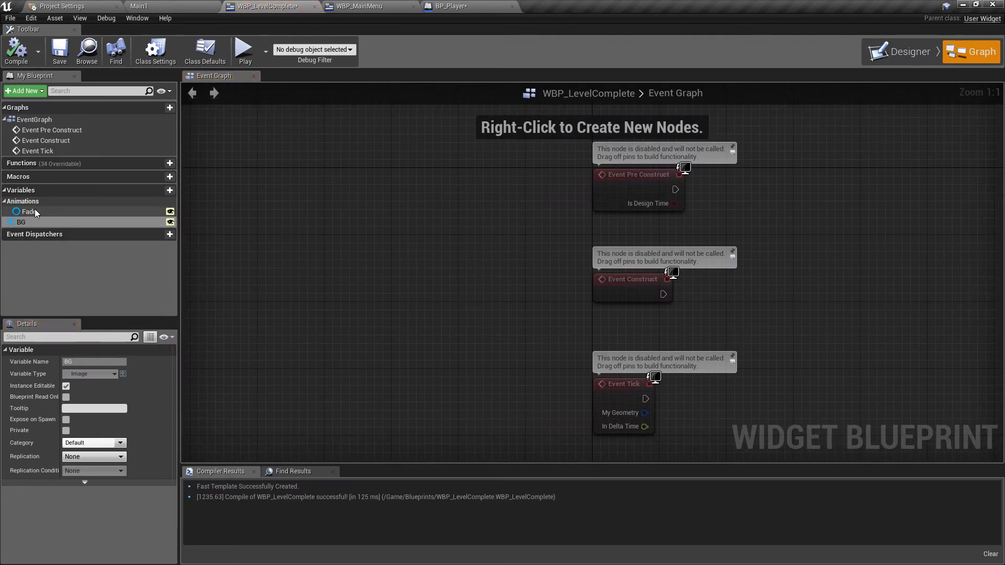
left_click_drag(39, 212, 738, 242)
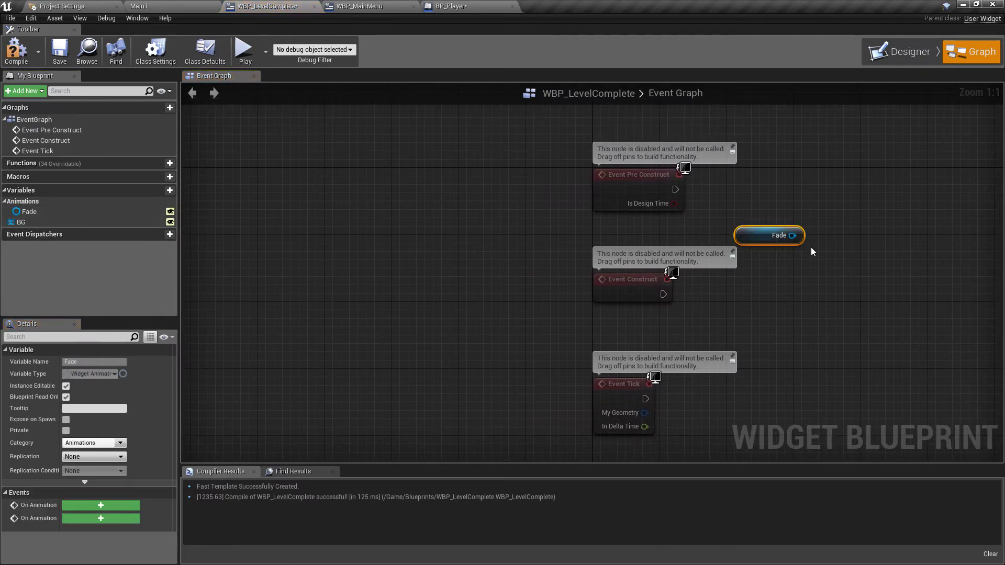
right_click_drag(747, 249, 552, 266)
Add a Play Animation node on Fade triggered by Event Construct, then return to Designer
left_click_drag(598, 252, 715, 209)
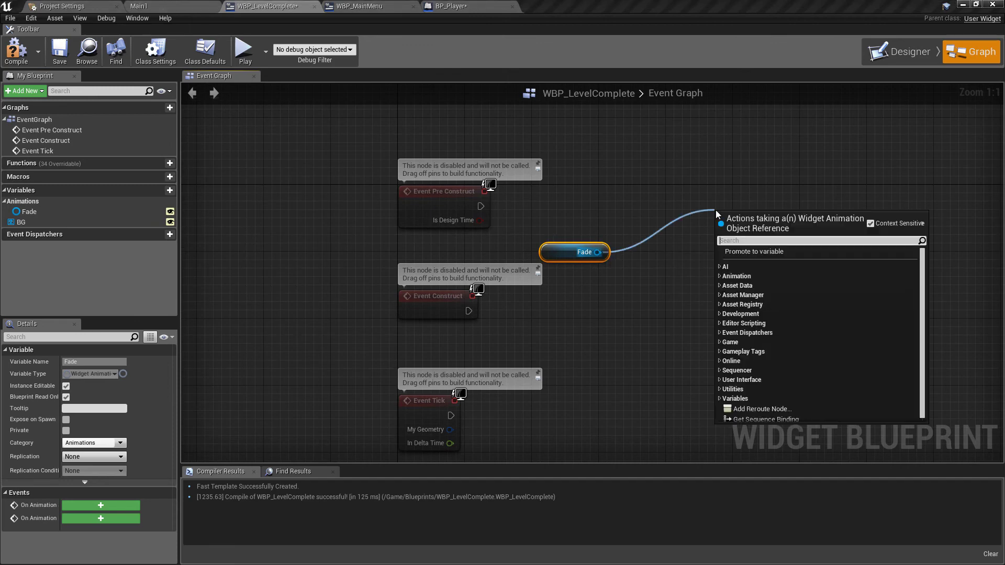
type("play animation")
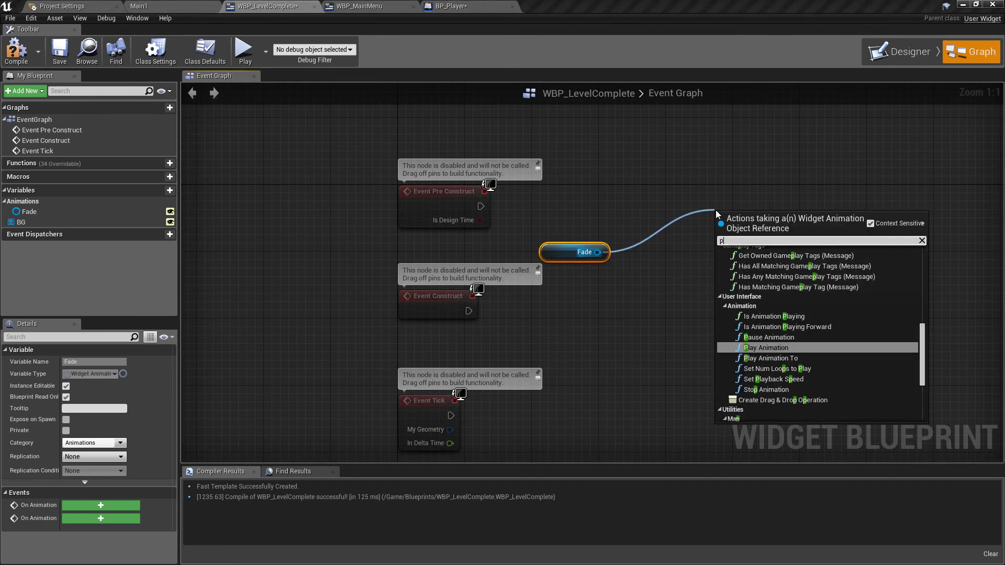
key("Return")
left_click_drag(475, 313, 766, 304)
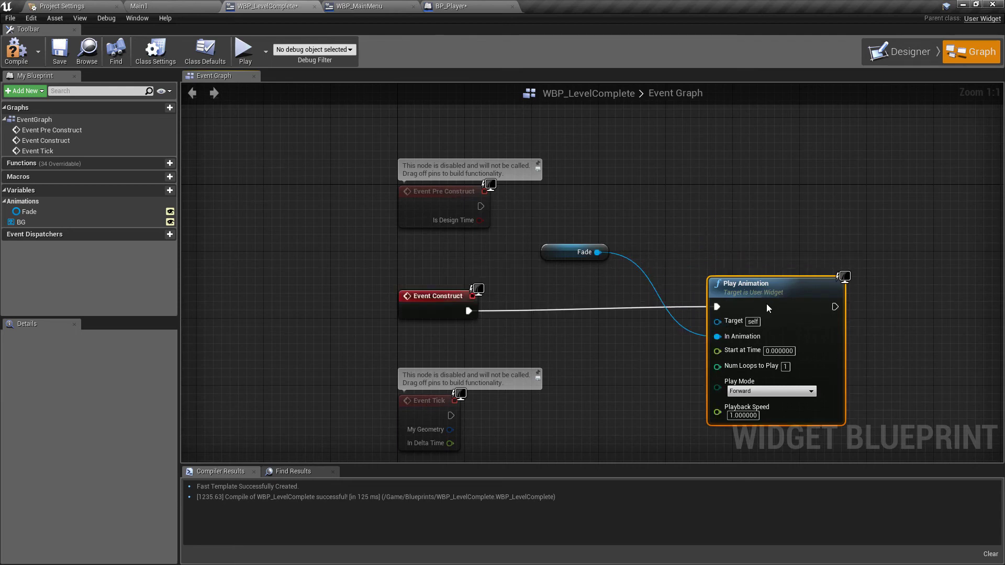
left_click_drag(568, 254, 764, 442)
right_click_drag(760, 372, 673, 298)
left_click(901, 52)
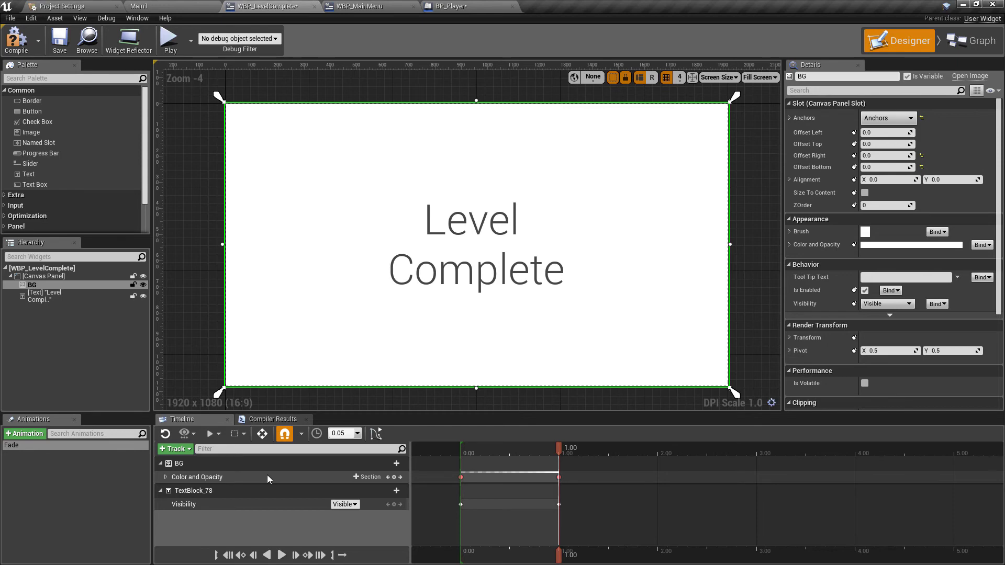
Play-test the level in the editor twice, stopping with Esc once Level Complete appears
key("ctrl+shift+alt+g")
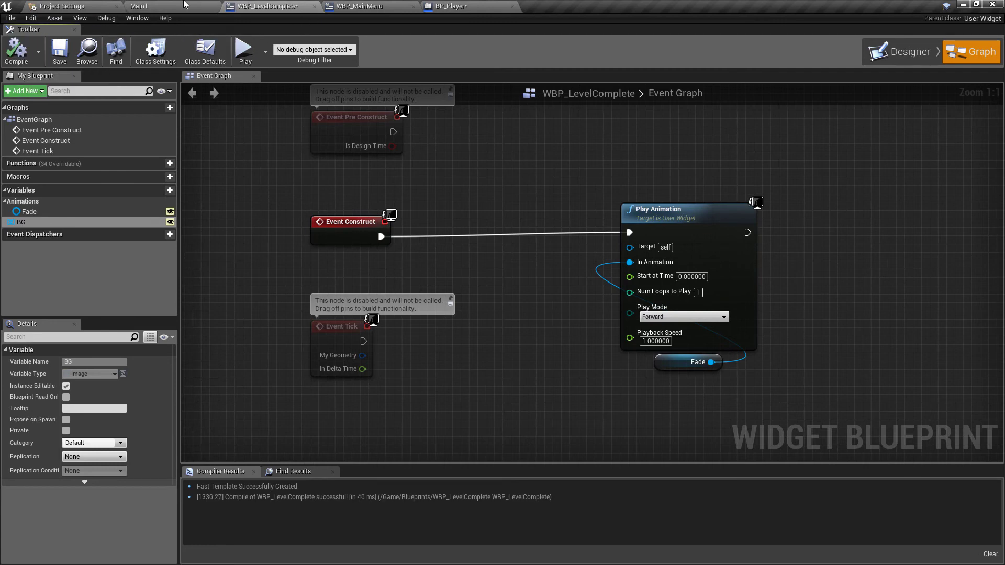
left_click(244, 50)
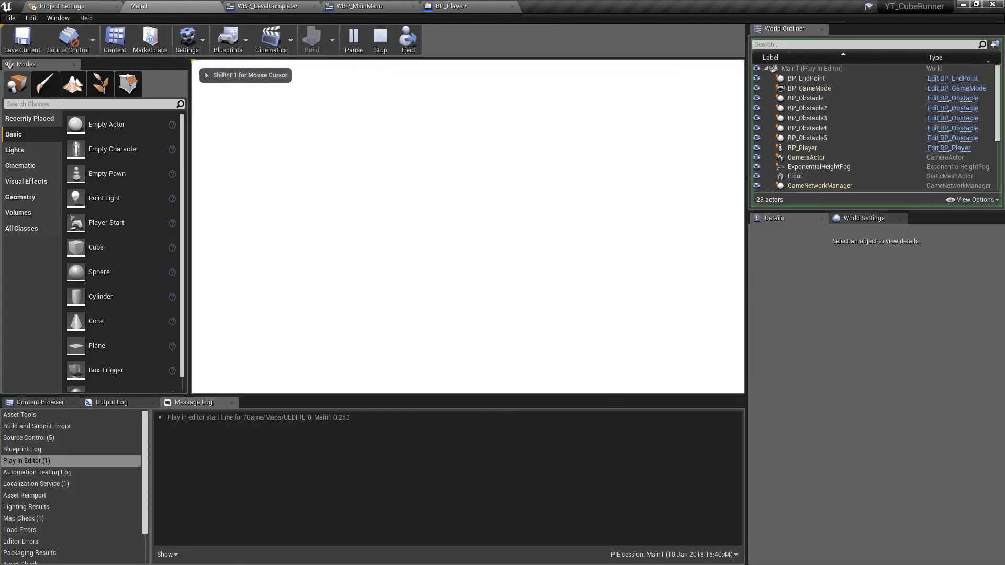
key("Escape")
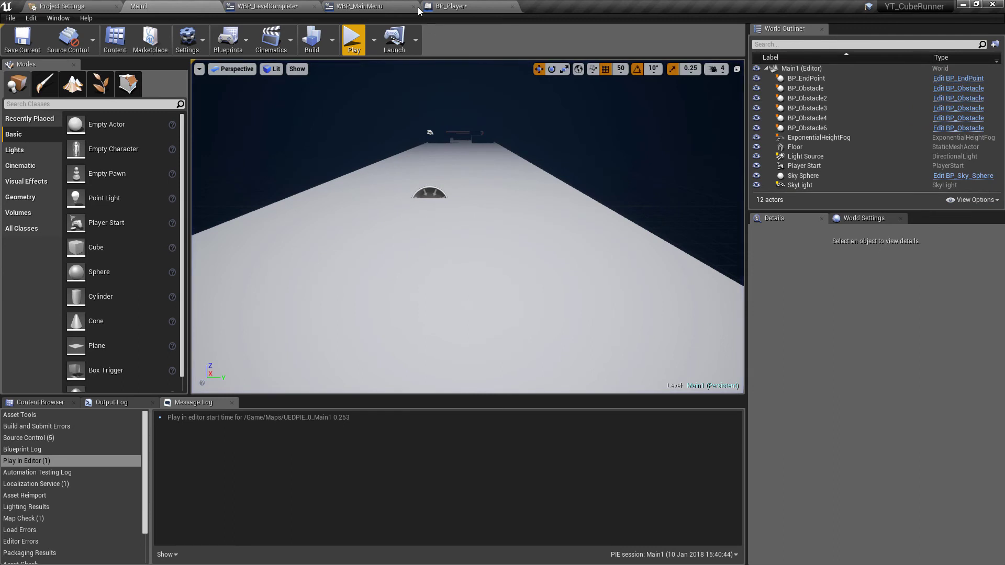
left_click(361, 38)
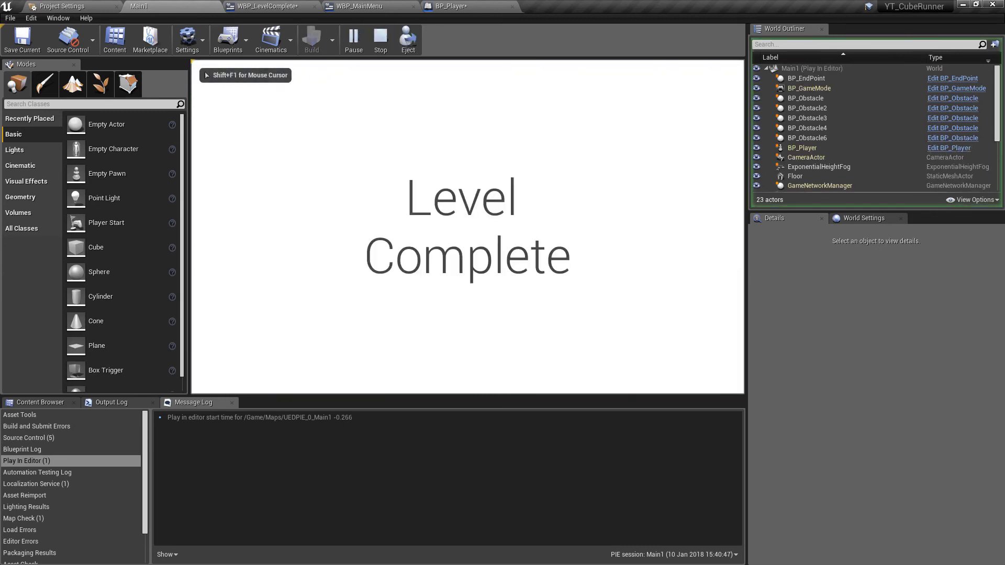
key("Escape")
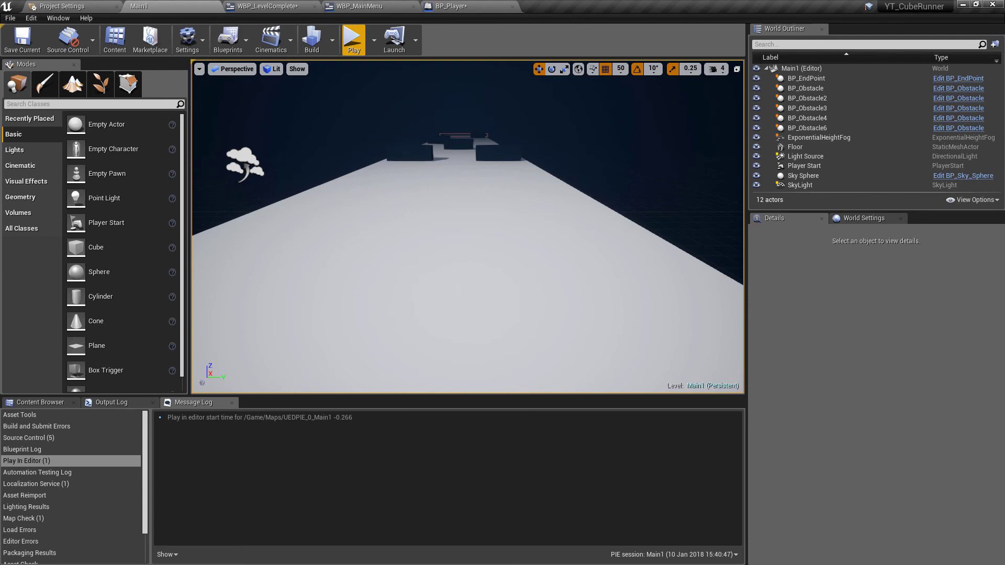
key("ctrl+Tab")
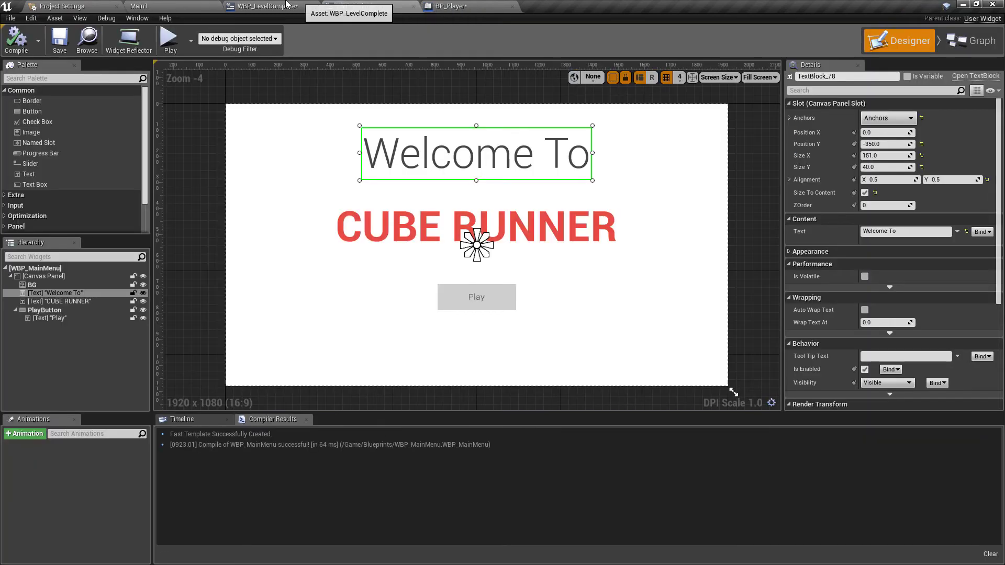
In BP_Player's event graph, put SET BPW_HUD back after the Create Widget node
key("ctrl+Tab")
left_click(905, 52)
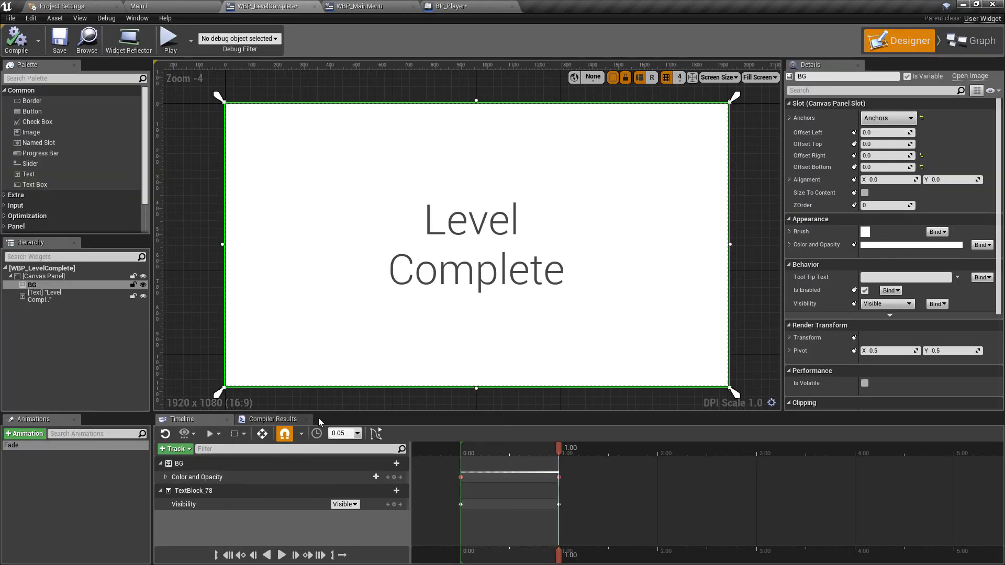
left_click(451, 6)
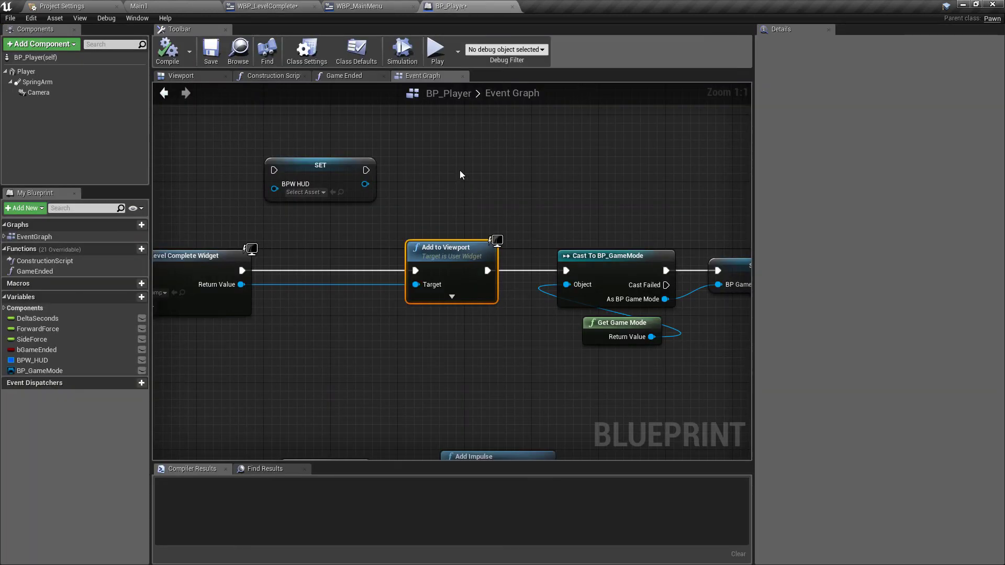
left_click(359, 352)
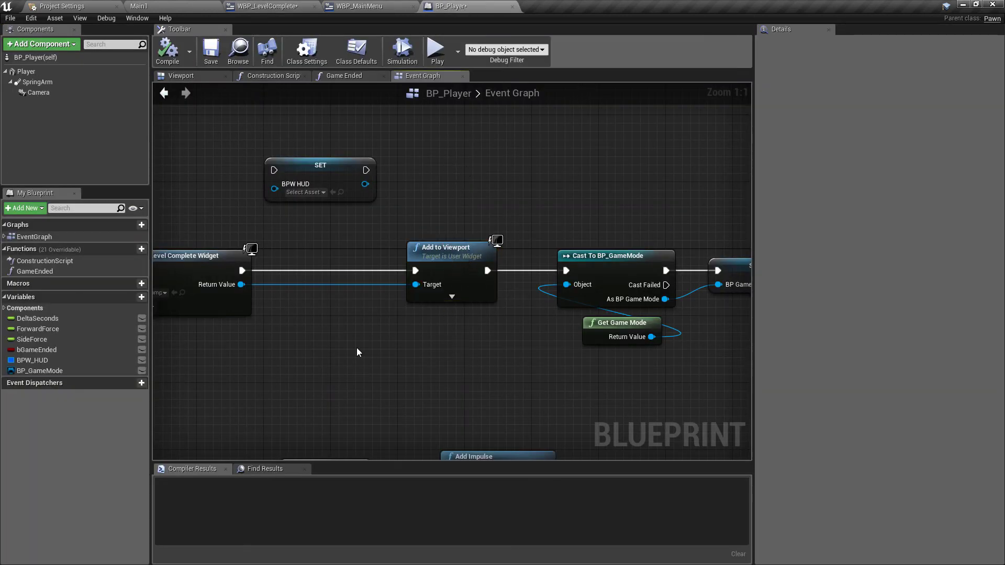
right_click_drag(359, 352, 557, 292)
left_click_drag(516, 108, 516, 209)
left_click_drag(440, 210, 473, 210)
Set Create Widget's class to WBP_HUD, store its return value in BPW_HUD, and feed Add to Viewport
left_click(346, 231)
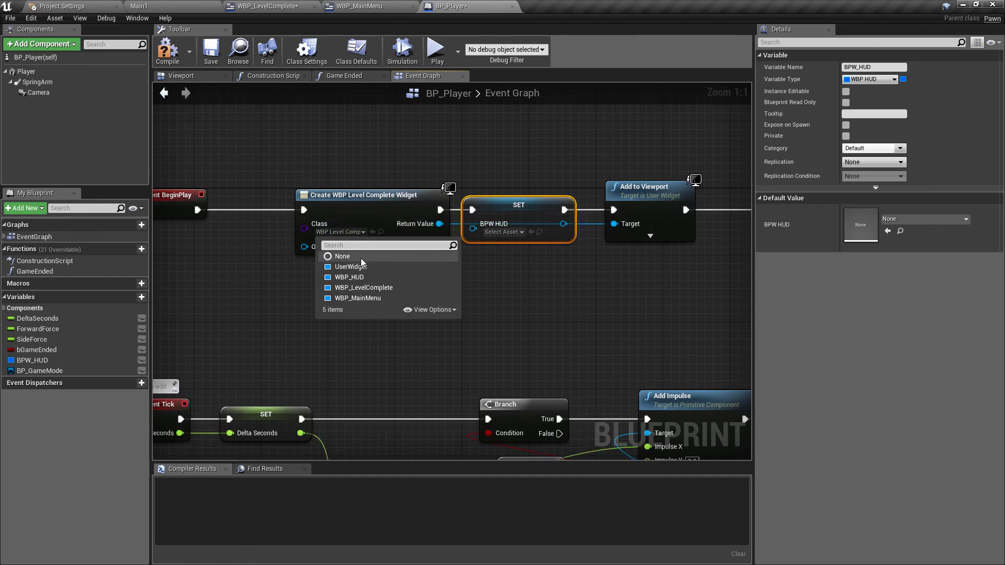
left_click(359, 278)
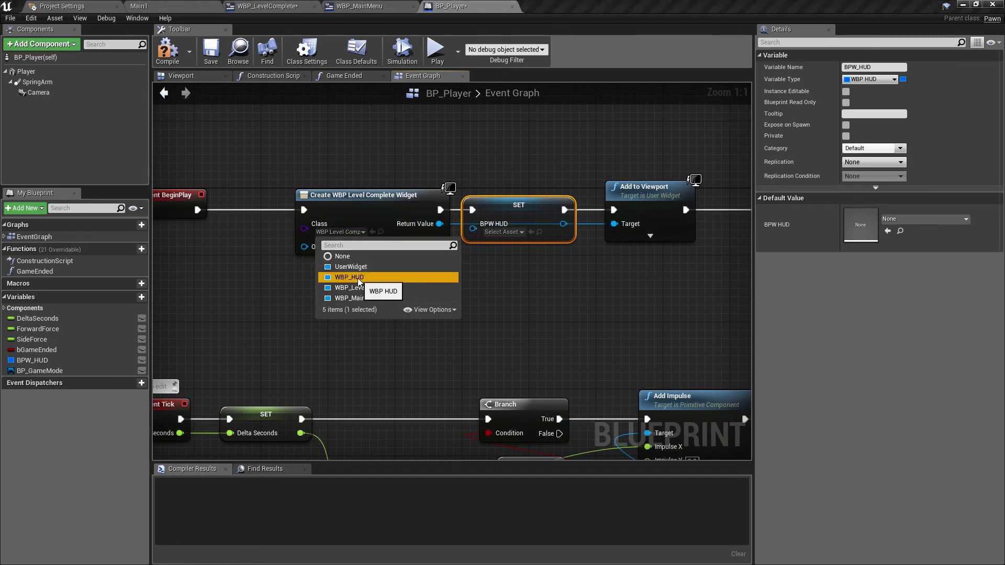
left_click_drag(388, 220, 616, 225)
left_click_drag(506, 207, 504, 183)
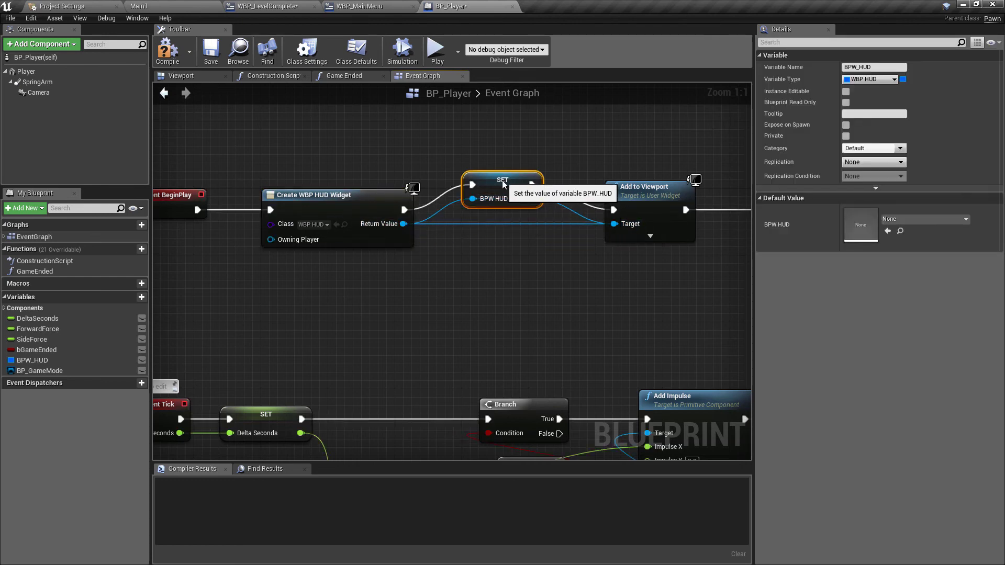
left_click_drag(404, 223, 496, 210)
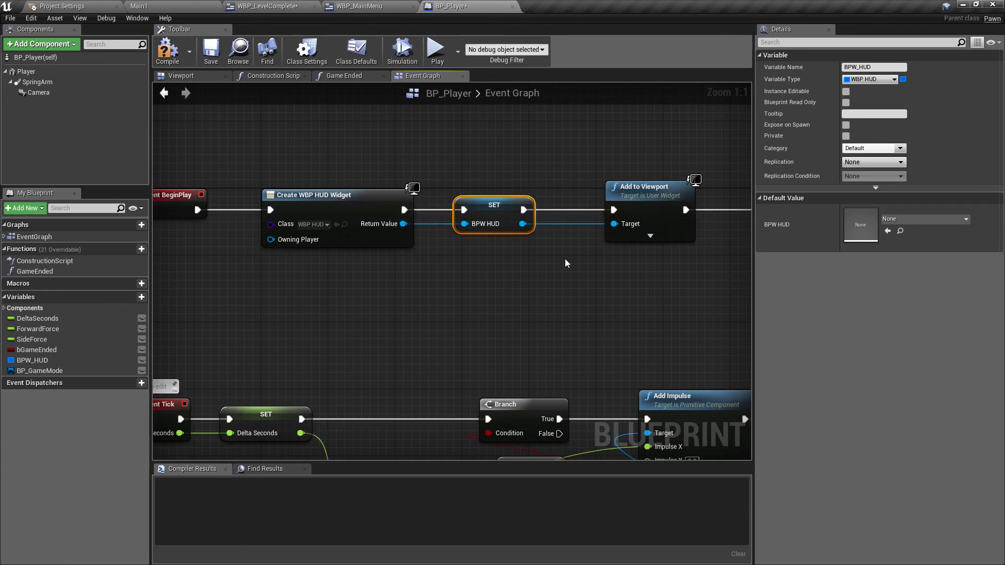
Compile and save BP_Player
left_click(167, 51)
left_click(365, 6)
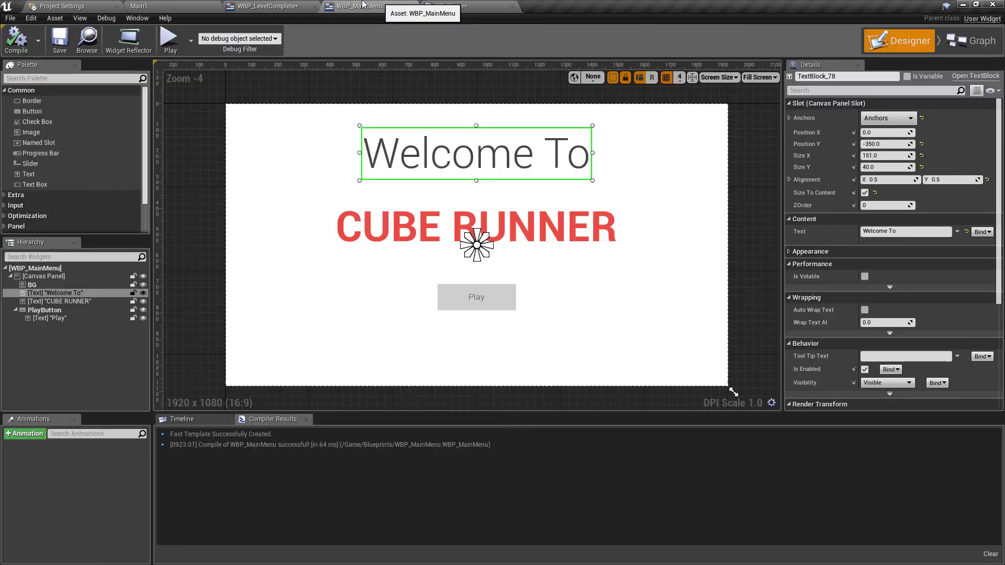
left_click(302, 6)
key("ctrl+shift+s")
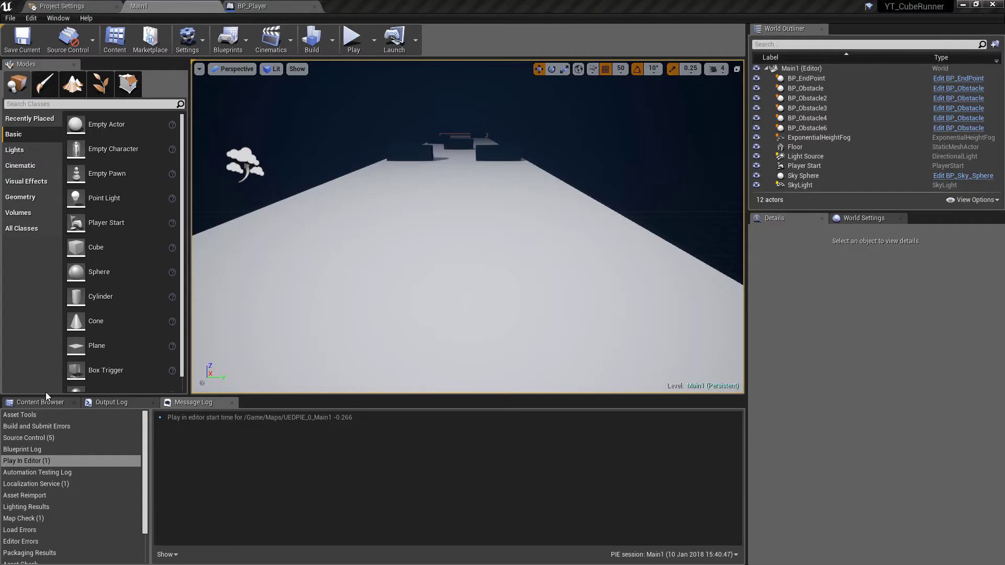
Duplicate WBP_MainMenu as WBP_GameComplete in the Blueprints folder and open it
left_click(37, 405)
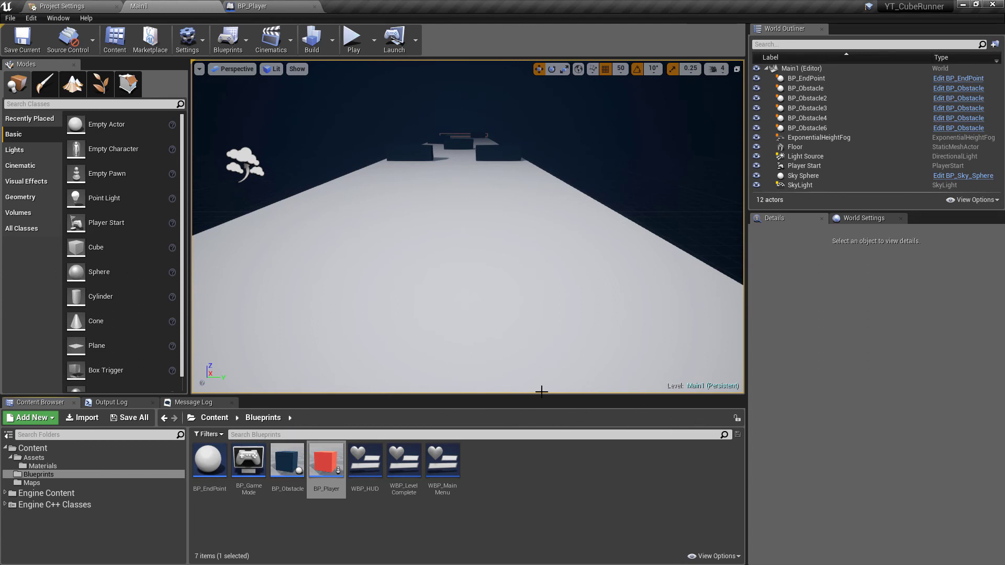
left_click(493, 488)
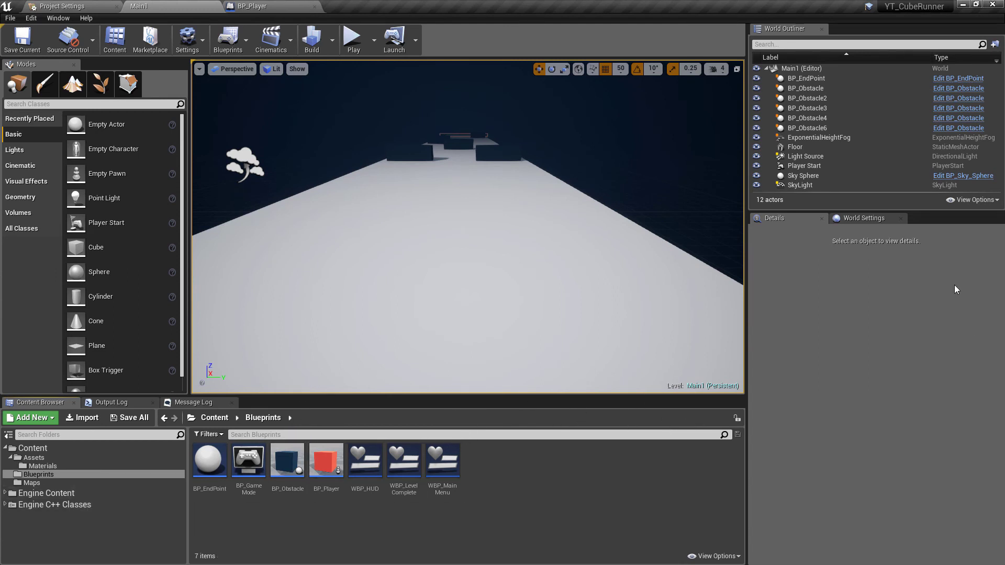
left_click(452, 467)
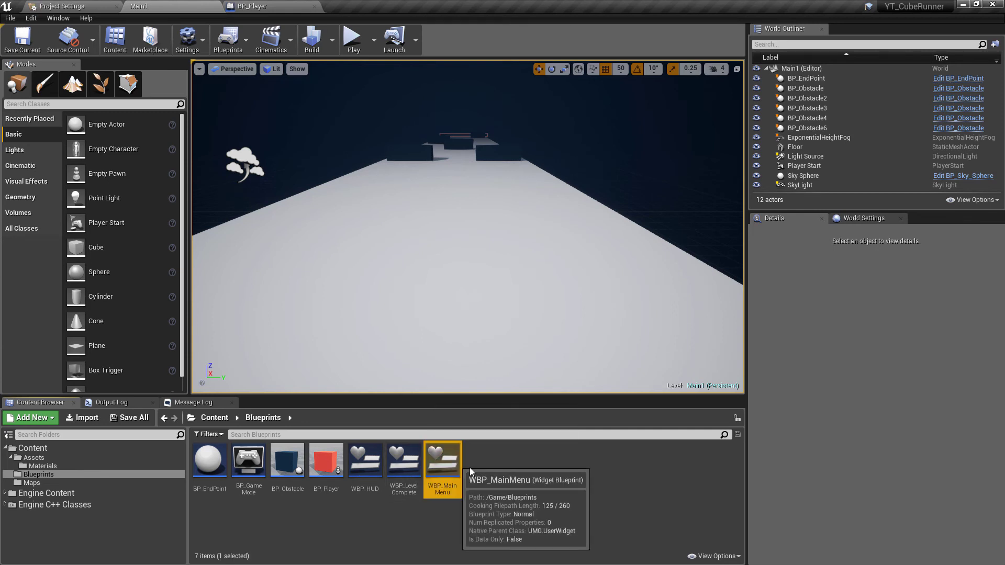
key("ctrl+w")
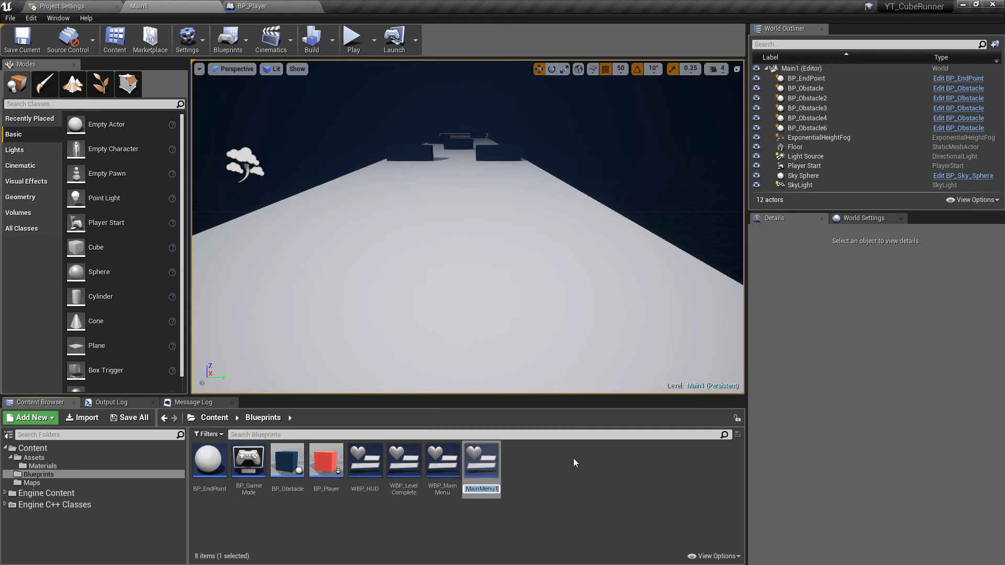
type("WBP_MainMenu")
key("BackSpace")
key("BackSpace")
key("BackSpace")
key("BackSpace")
key("BackSpace")
key("BackSpace")
key("BackSpace")
key("BackSpace")
type("GameComplete")
key("Return")
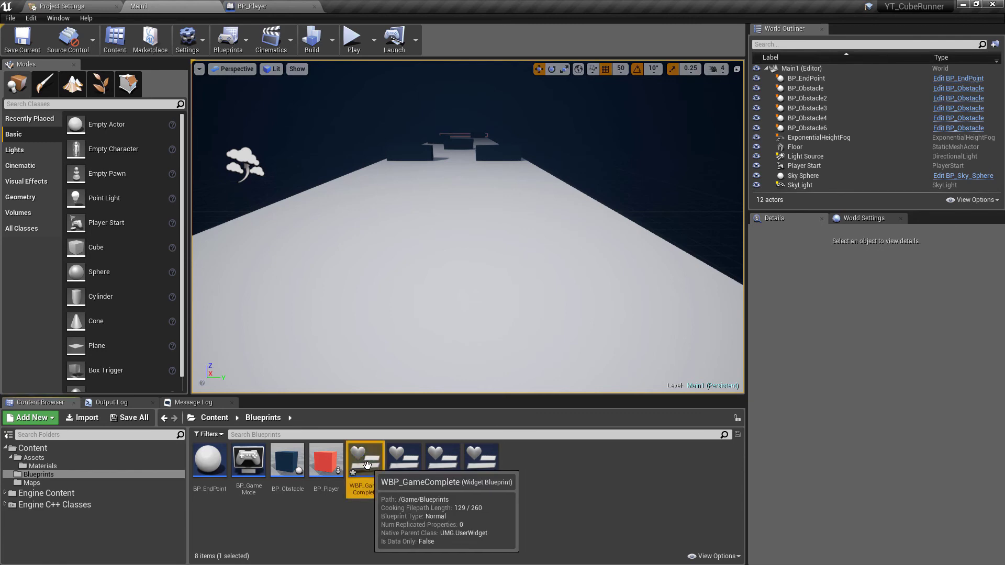
double_click(365, 460)
left_click(409, 173)
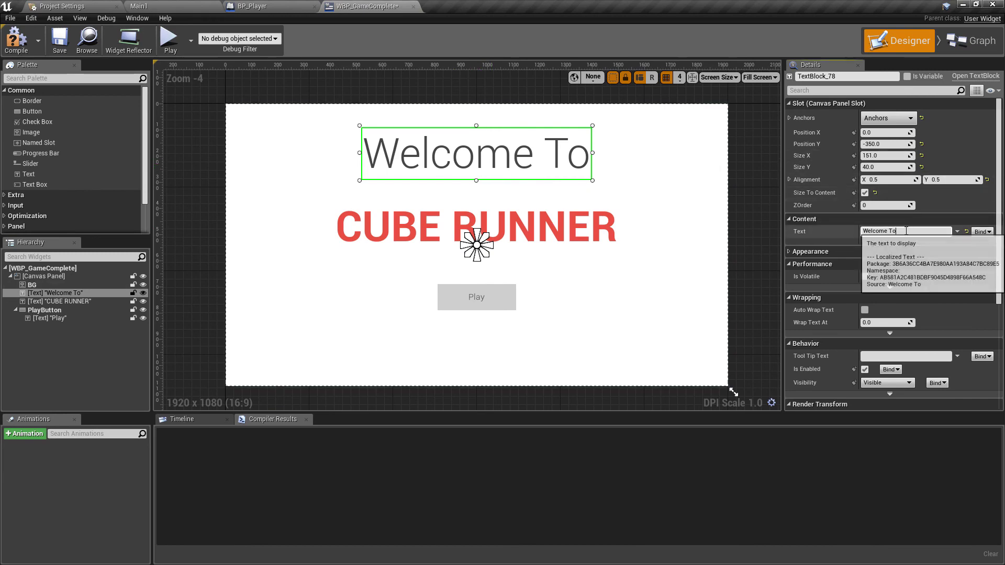
Change the heading to 'Thanks For Playing!' and the play button's label to 'Replay'
left_click(884, 231)
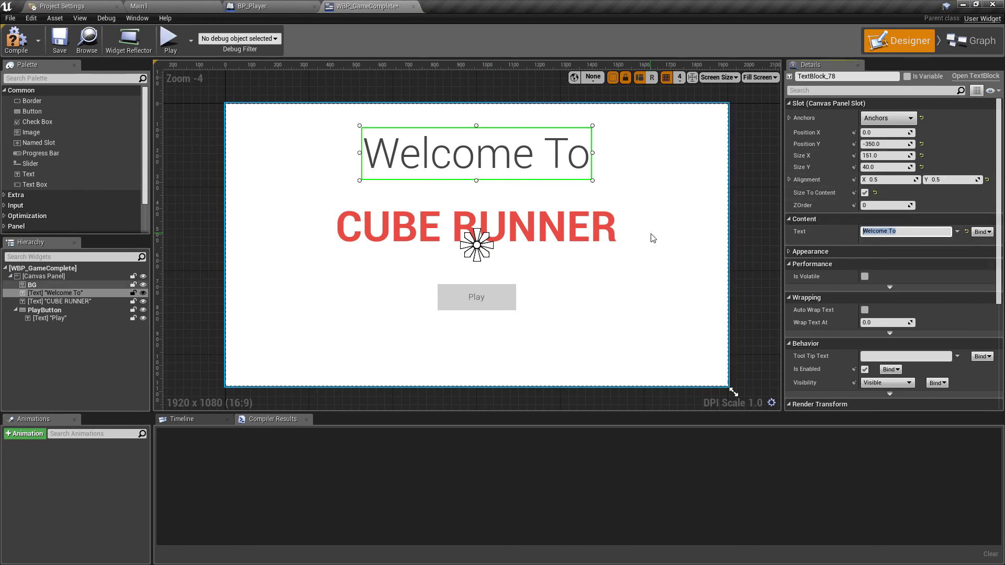
type("Thanks For Playing!")
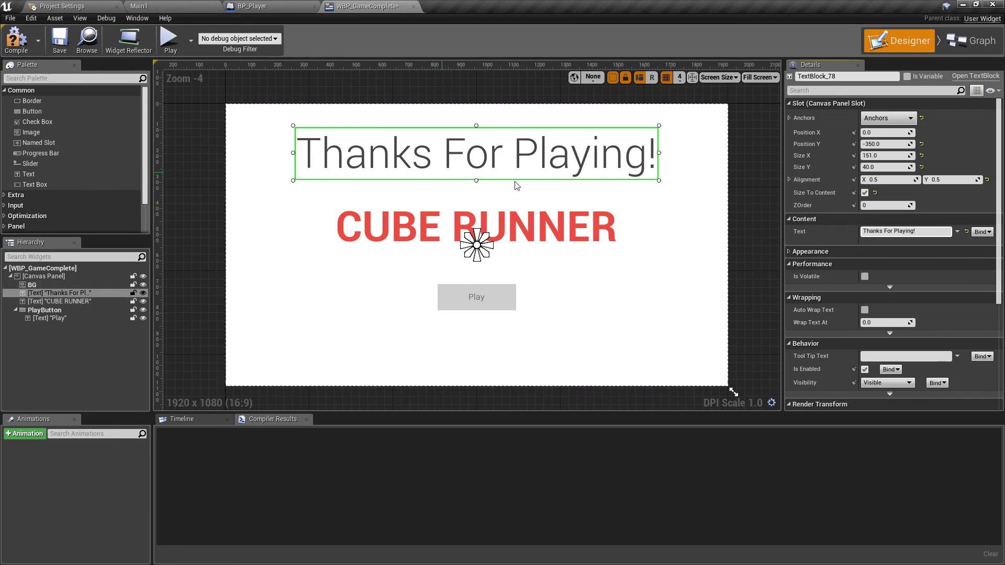
left_click(477, 297)
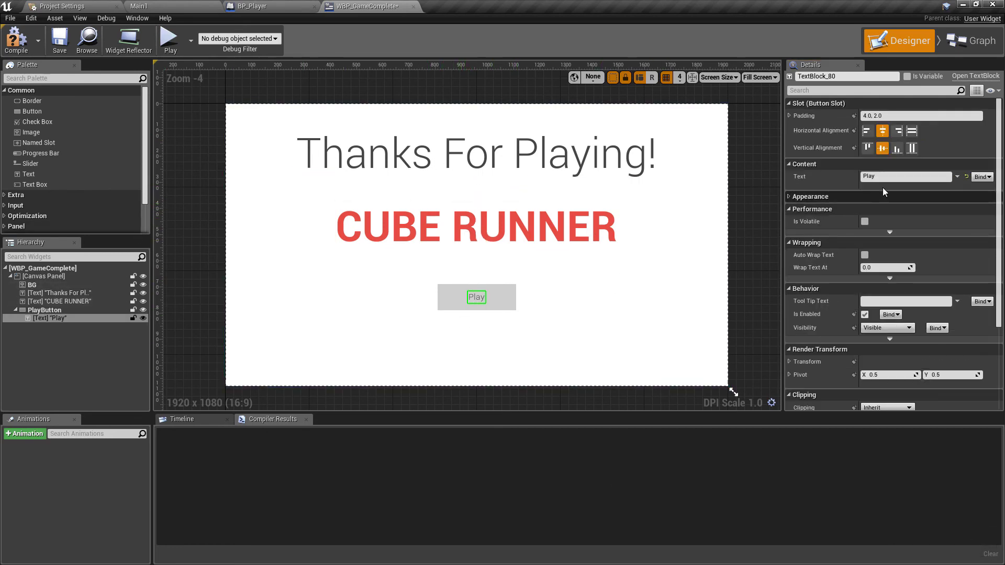
left_click(871, 177)
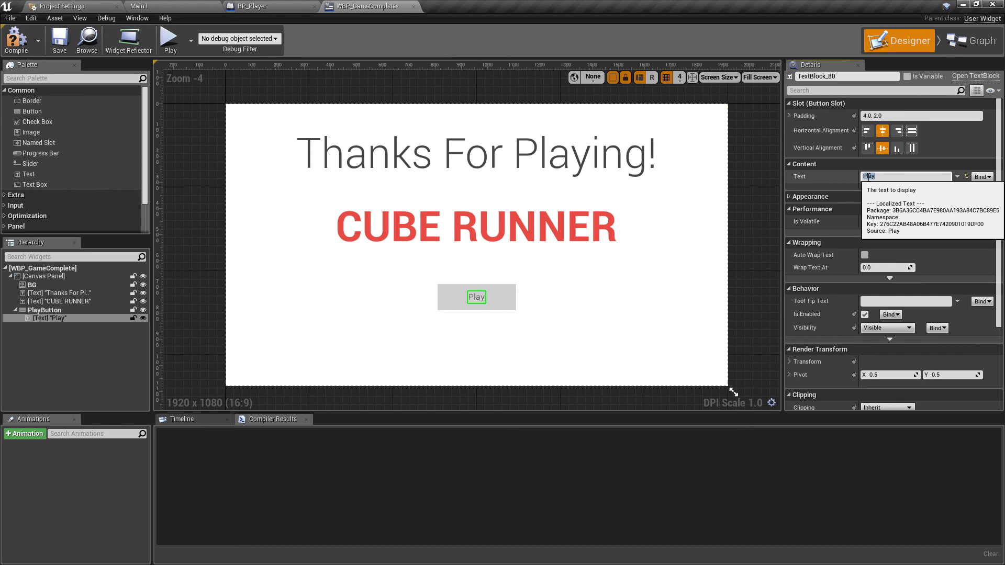
type("Replay")
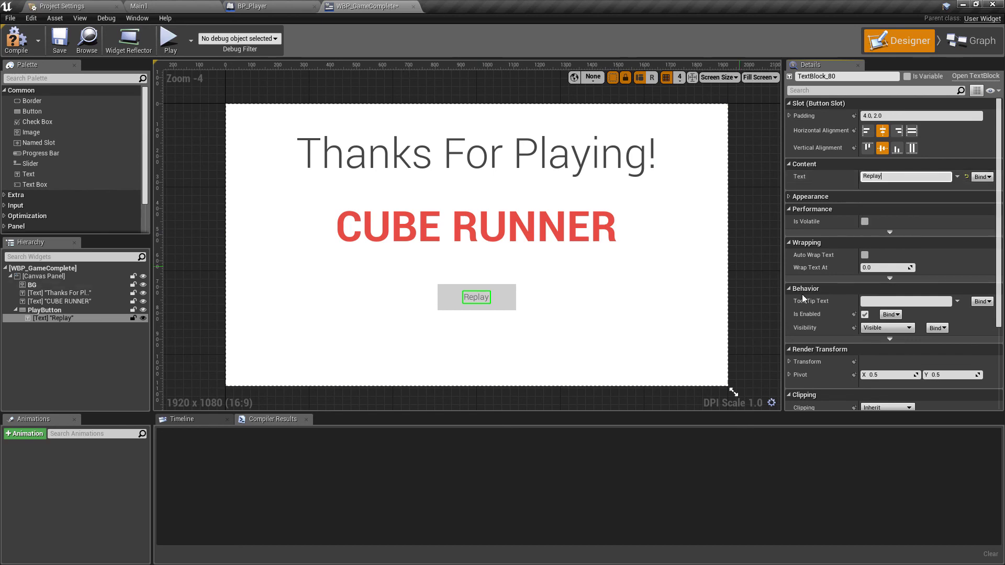
left_click(450, 309)
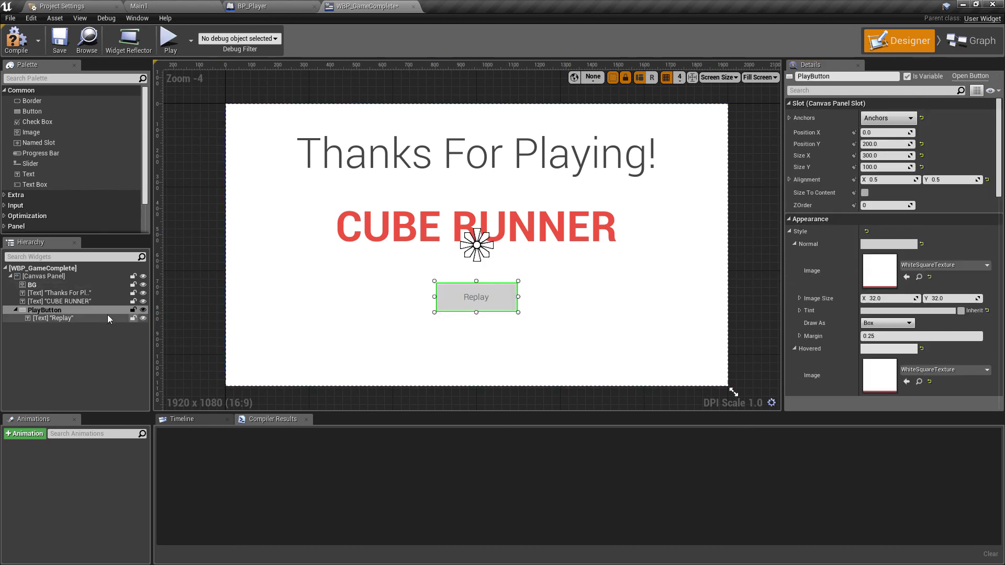
Paste a copy of the Replay button and position it at X 0, Y 350
left_click(74, 275)
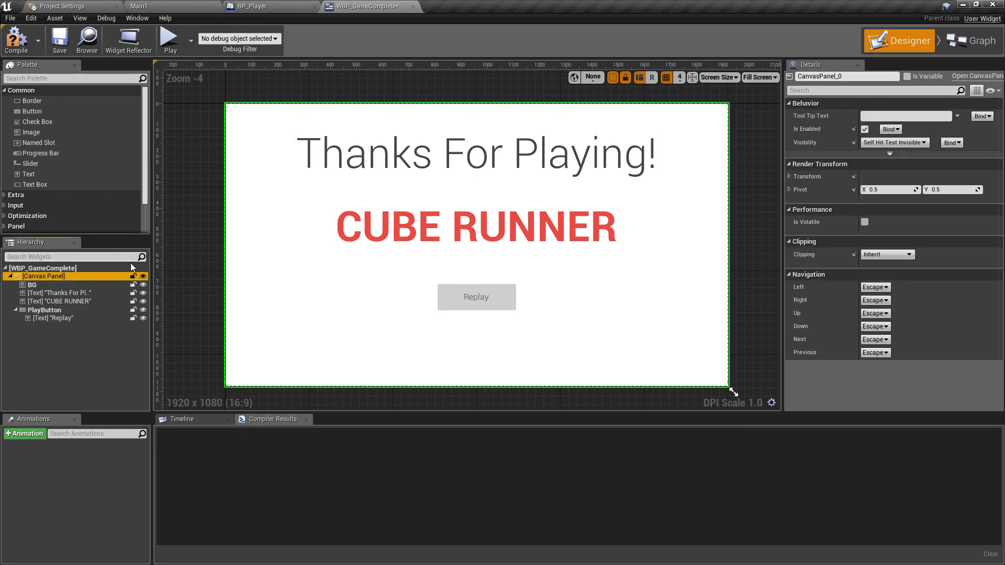
key("ctrl+v")
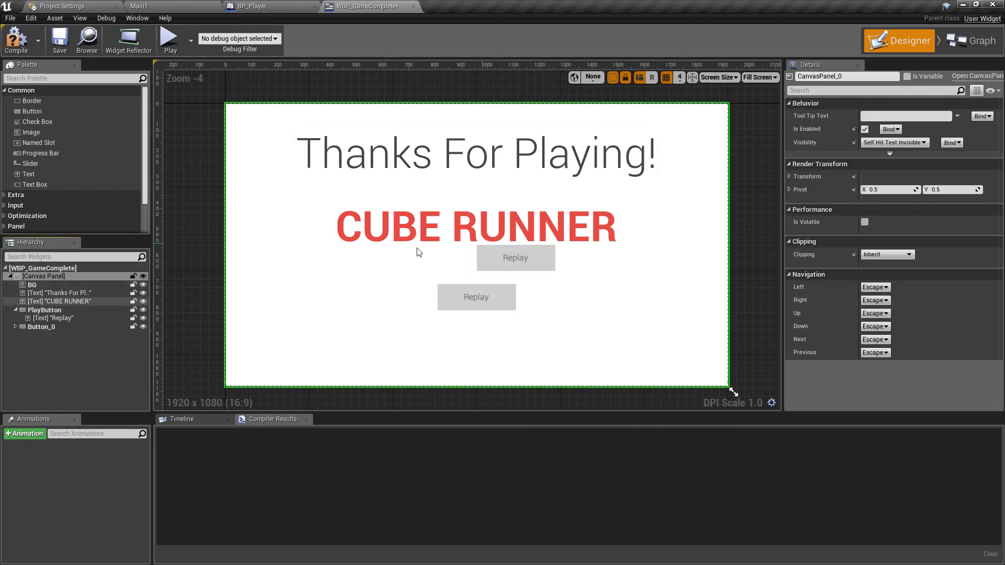
left_click(42, 326)
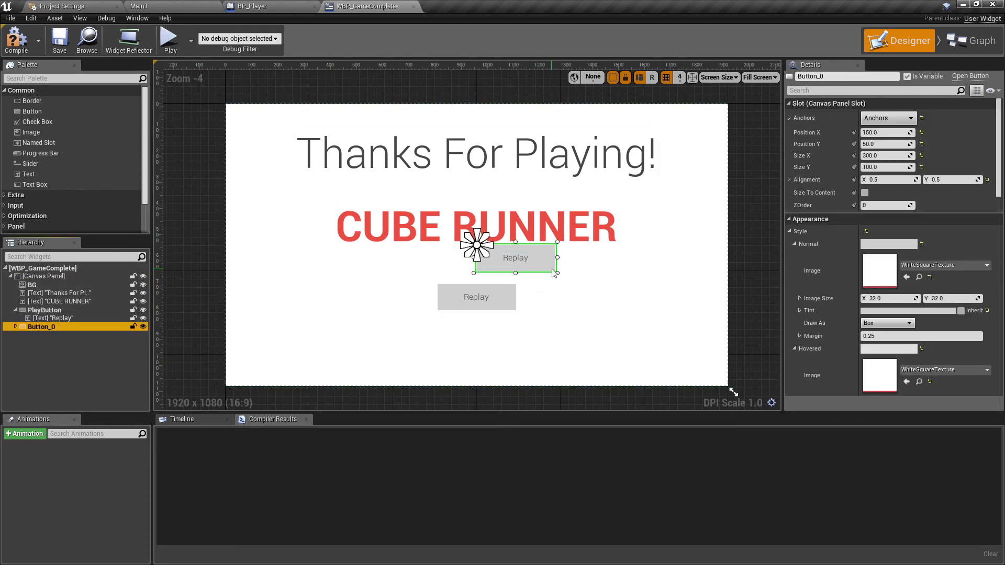
left_click_drag(547, 262, 511, 337)
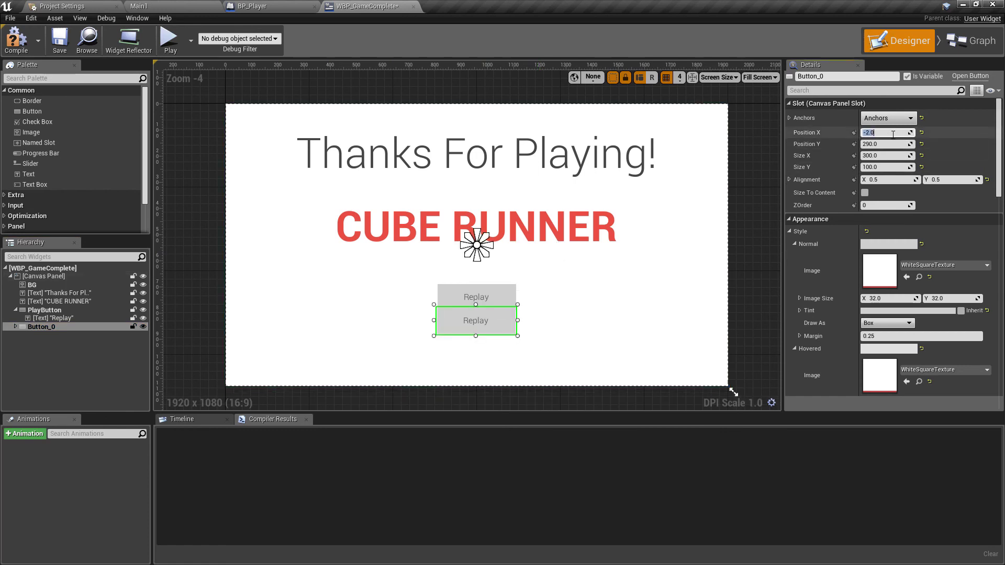
left_click(894, 134)
type("0")
key("Tab")
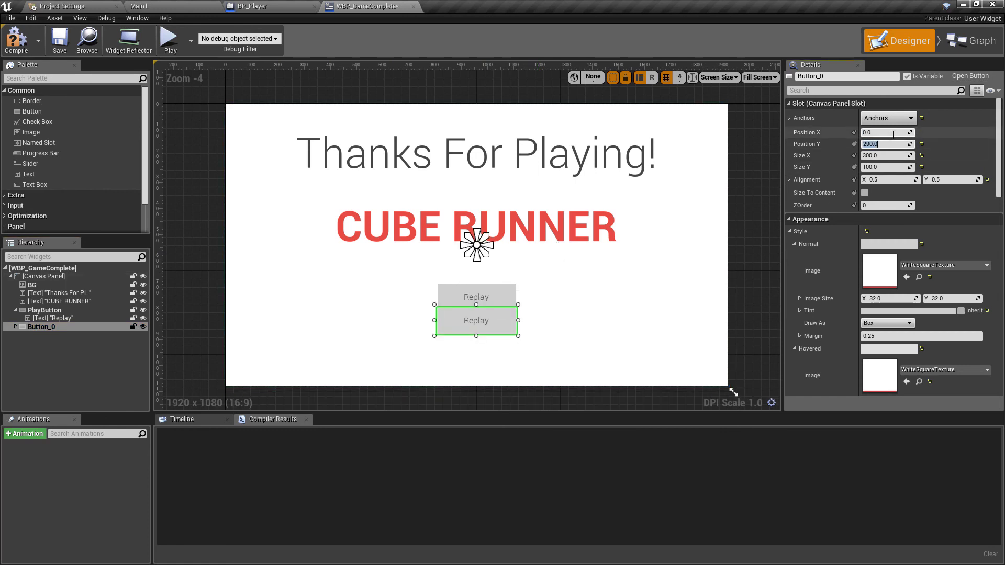
left_click(892, 144)
type("3")
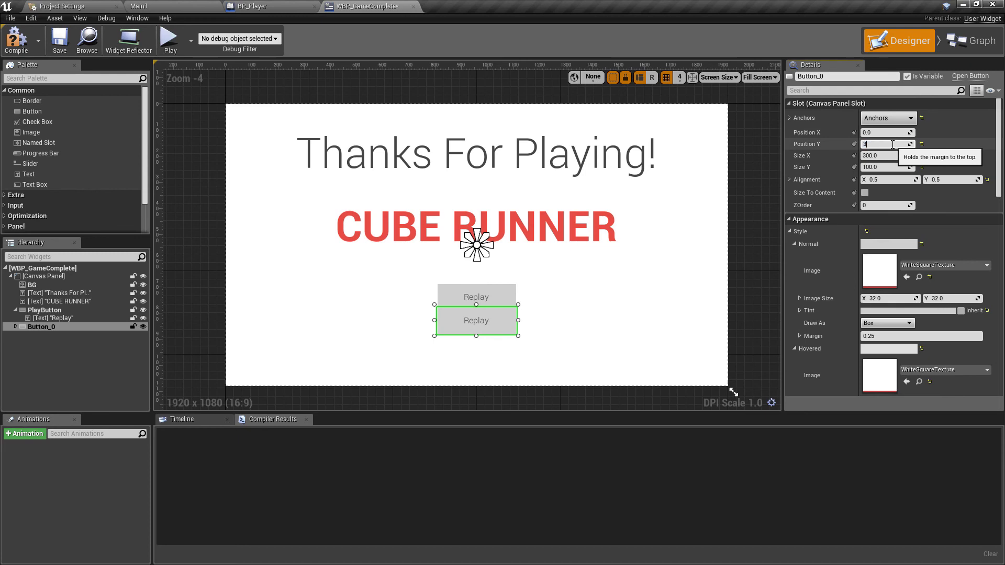
type("00")
key("Return")
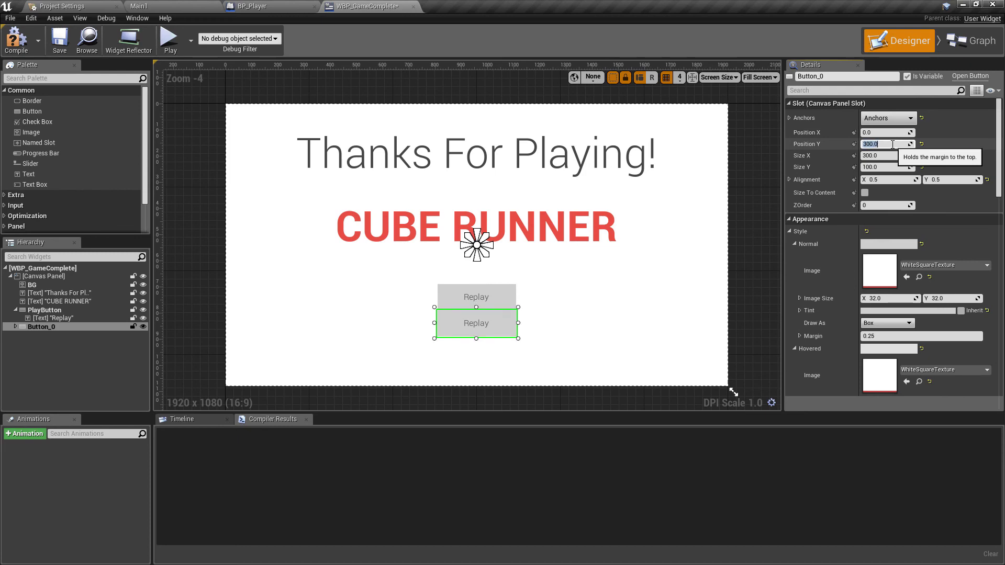
type("400")
key("Return")
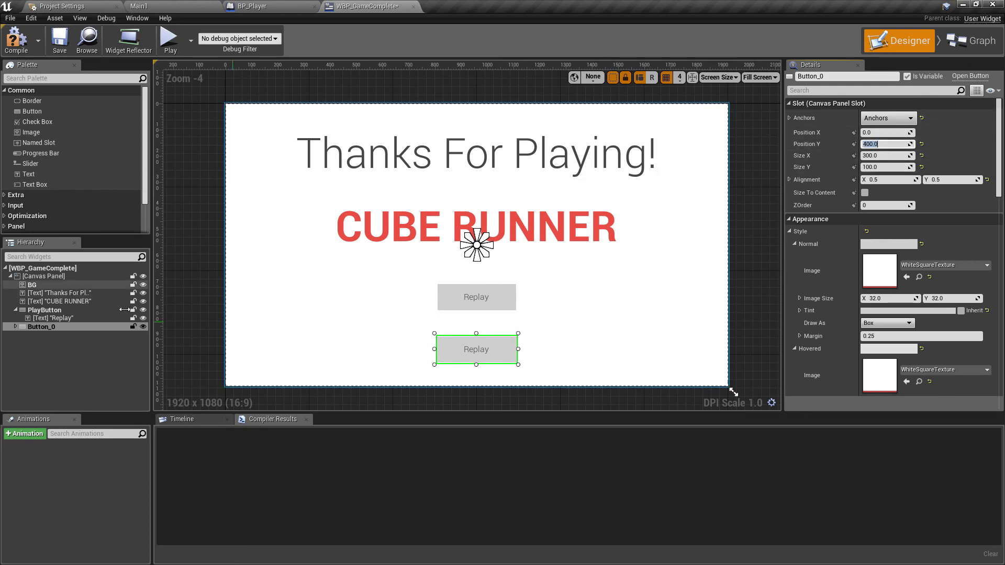
type("350")
key("Return")
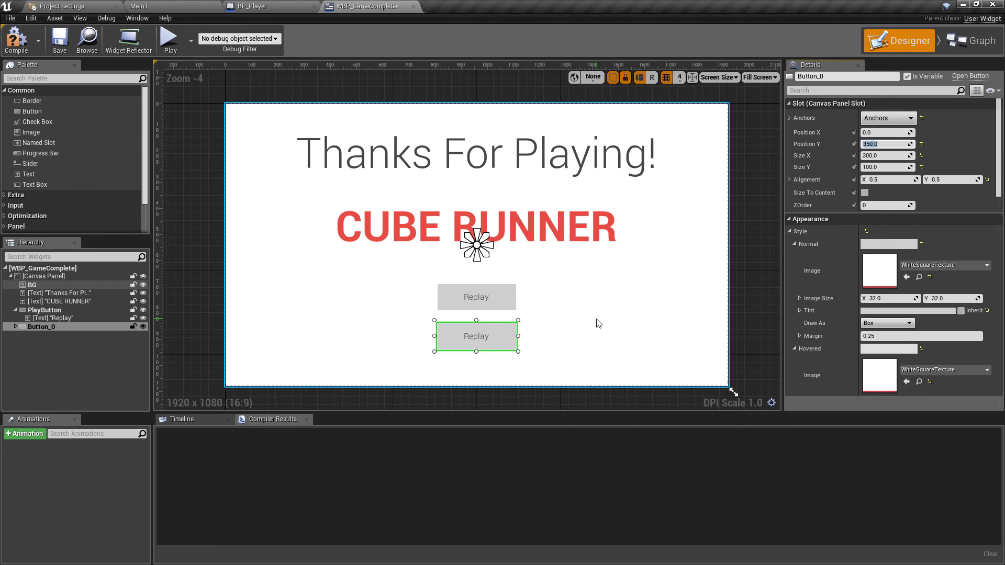
Rename the copy QuitButton and change its label to 'Quit'
left_click(45, 327)
left_click(45, 328)
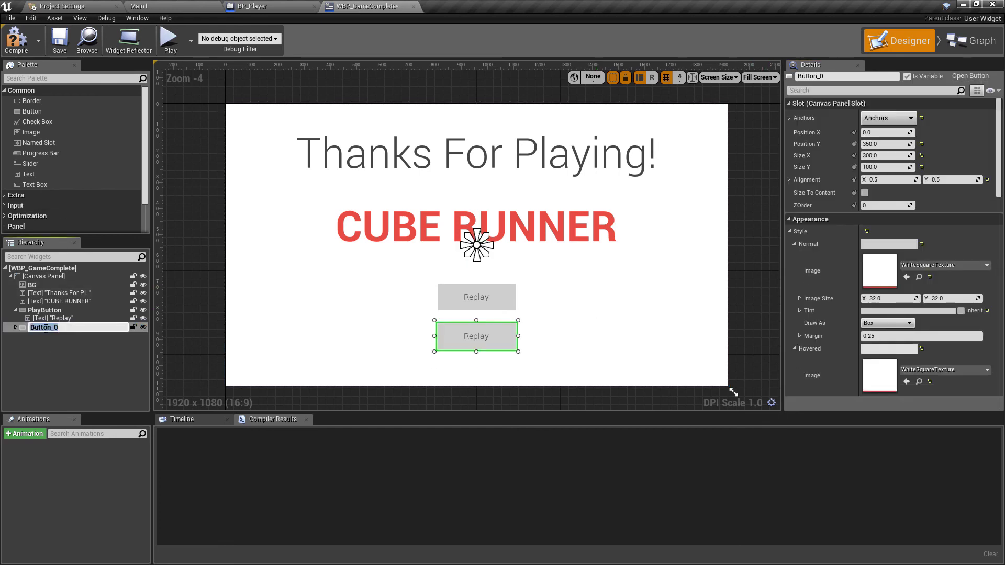
type("QuitButton")
key("Return")
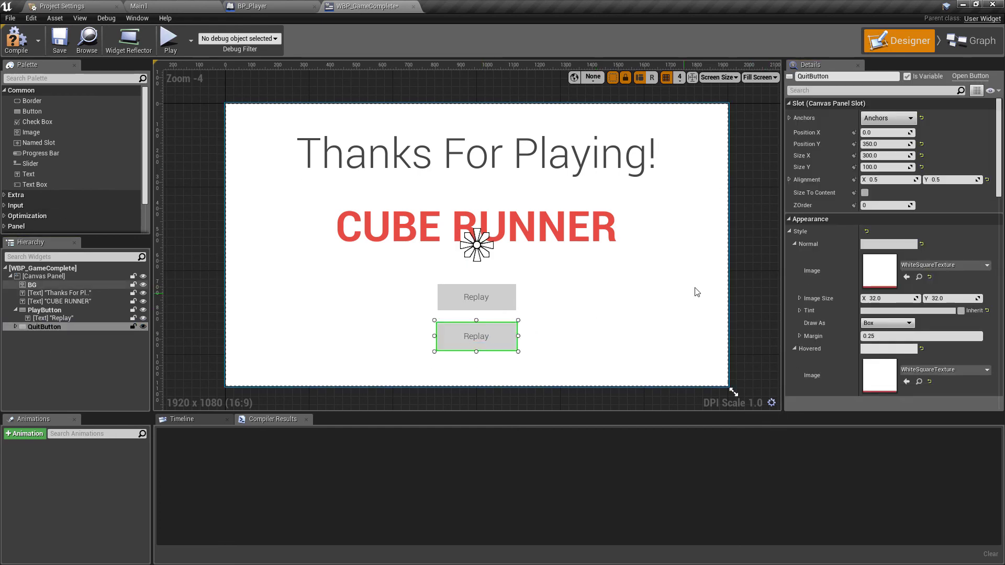
left_click(477, 336)
left_click(879, 179)
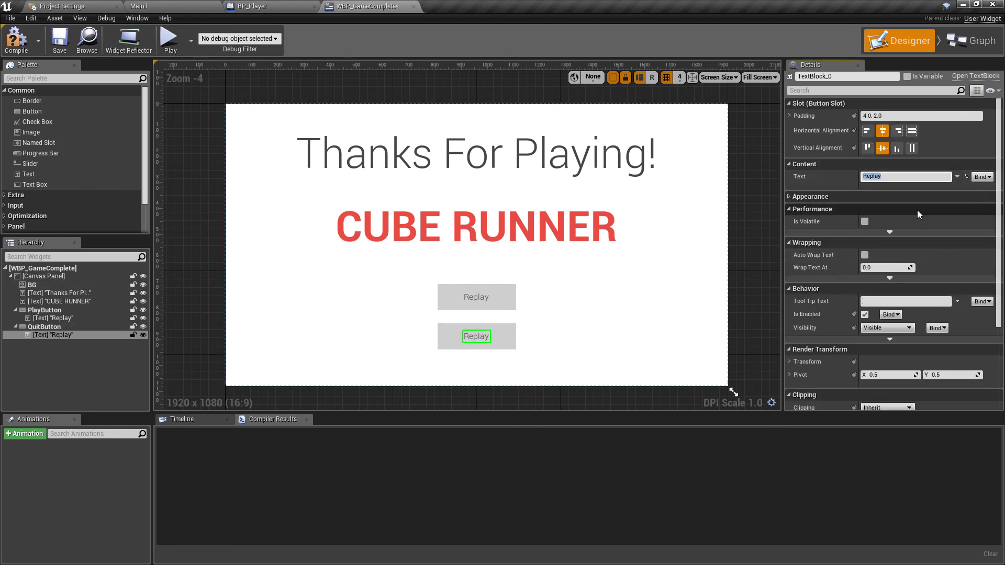
type("Quit")
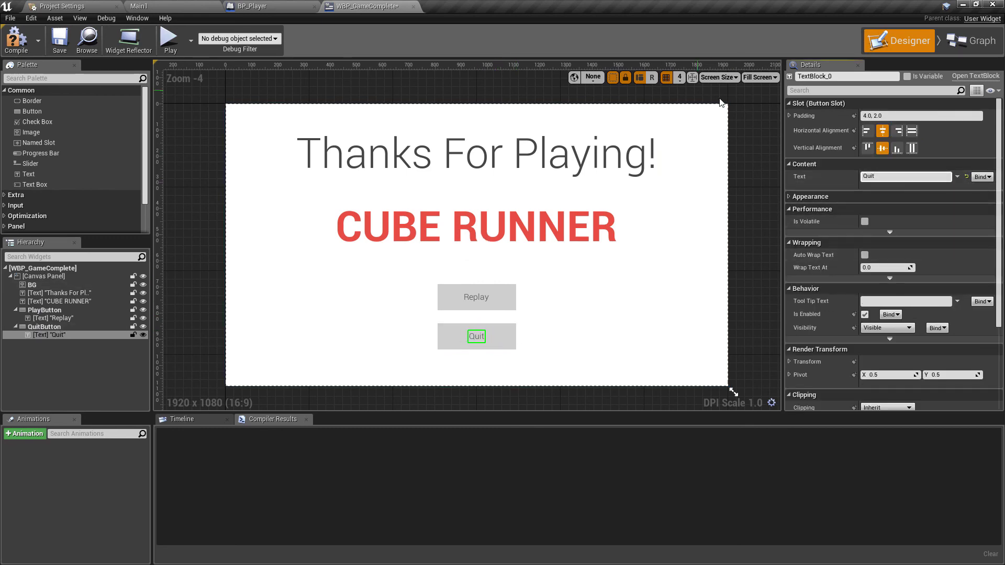
left_click(969, 47)
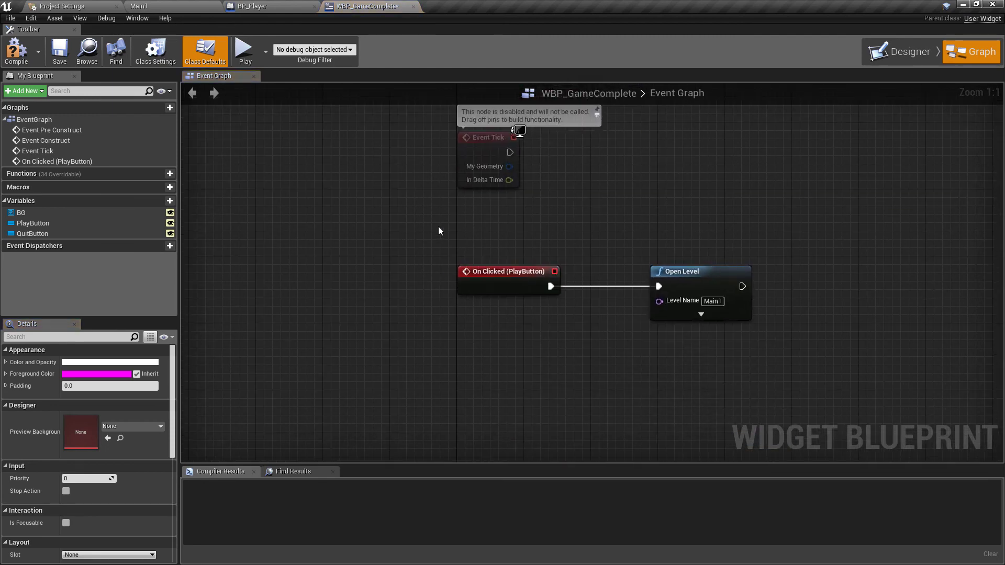
Compile the widget and add an On Clicked event for the QuitButton variable
left_click_drag(439, 228, 601, 317)
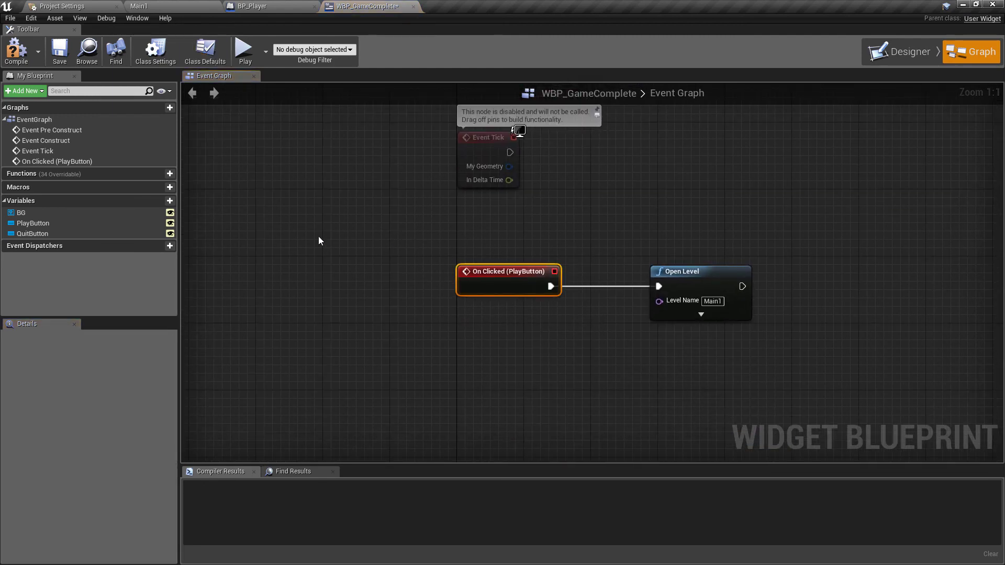
left_click(17, 50)
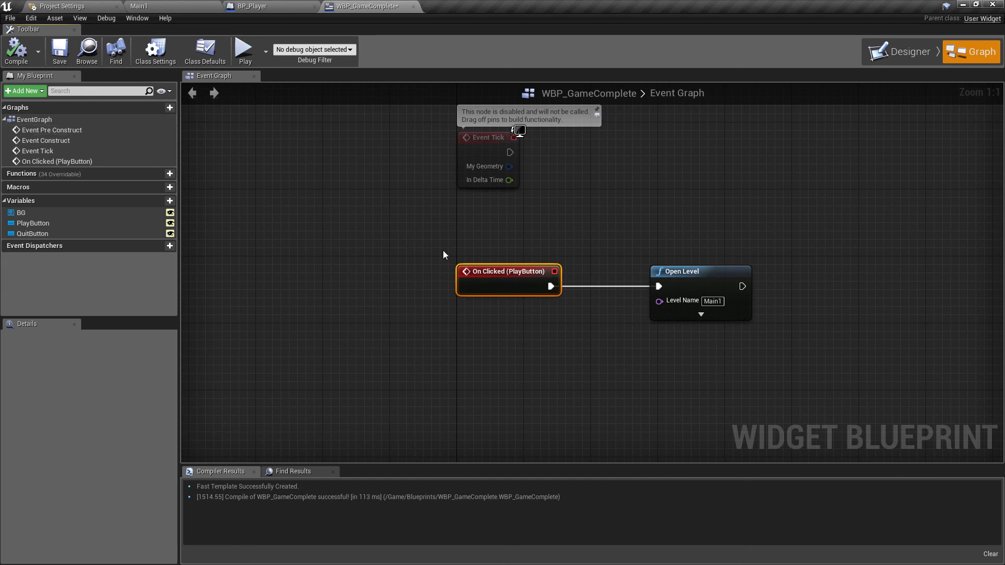
left_click(105, 222)
left_click(105, 233)
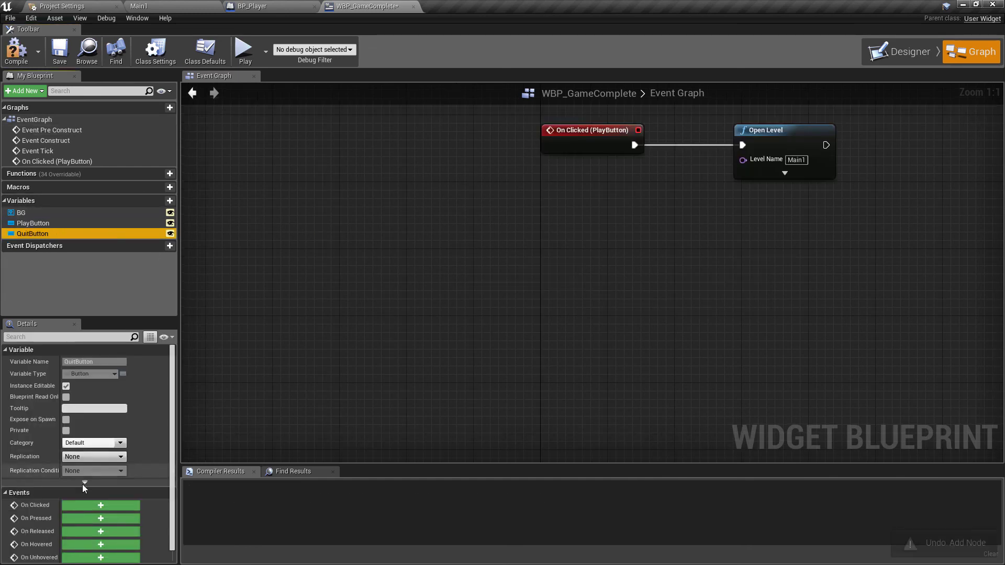
left_click(98, 504)
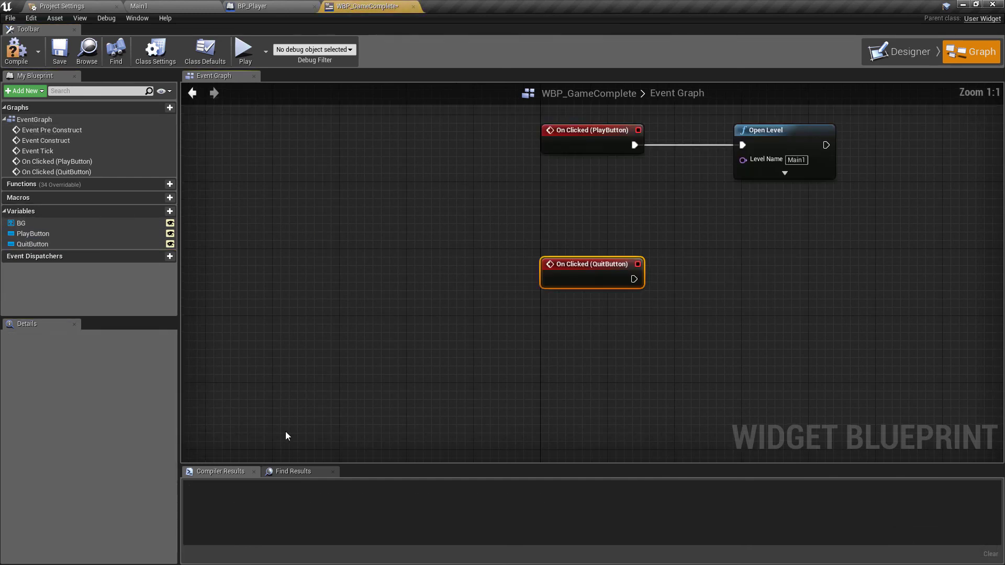
Connect the QuitButton On Clicked event to a new Quit Game node
left_click_drag(554, 289, 650, 278)
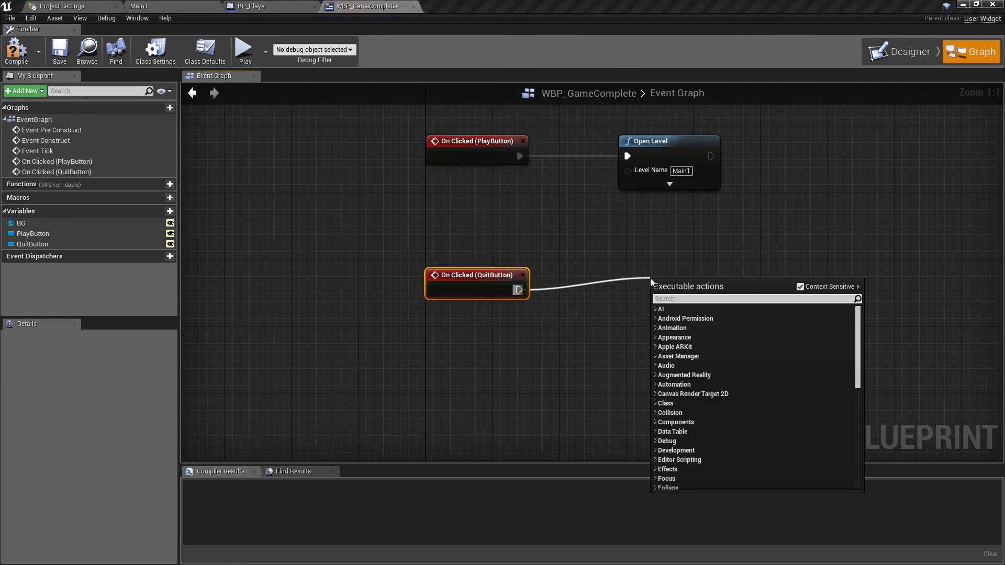
type("it")
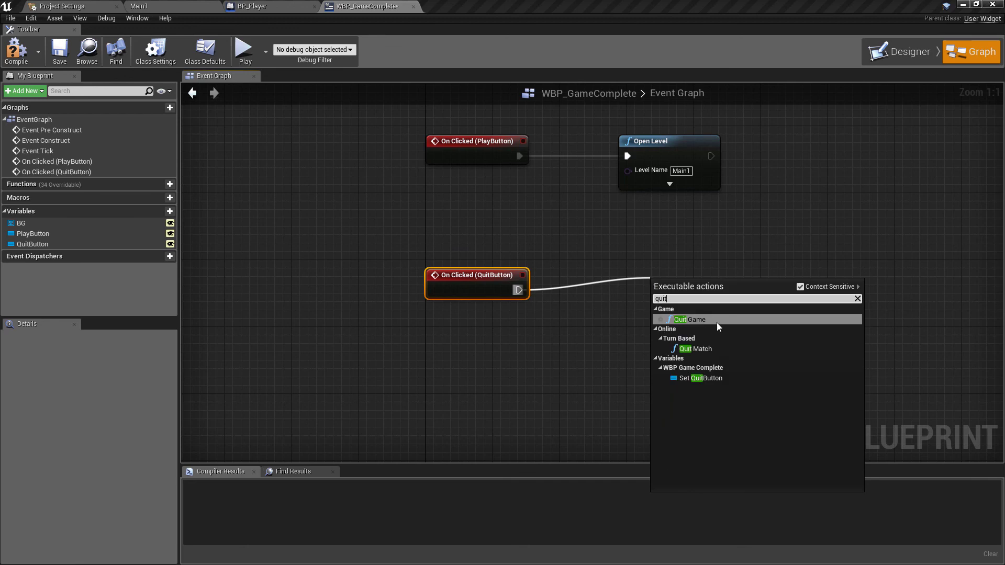
left_click(715, 322)
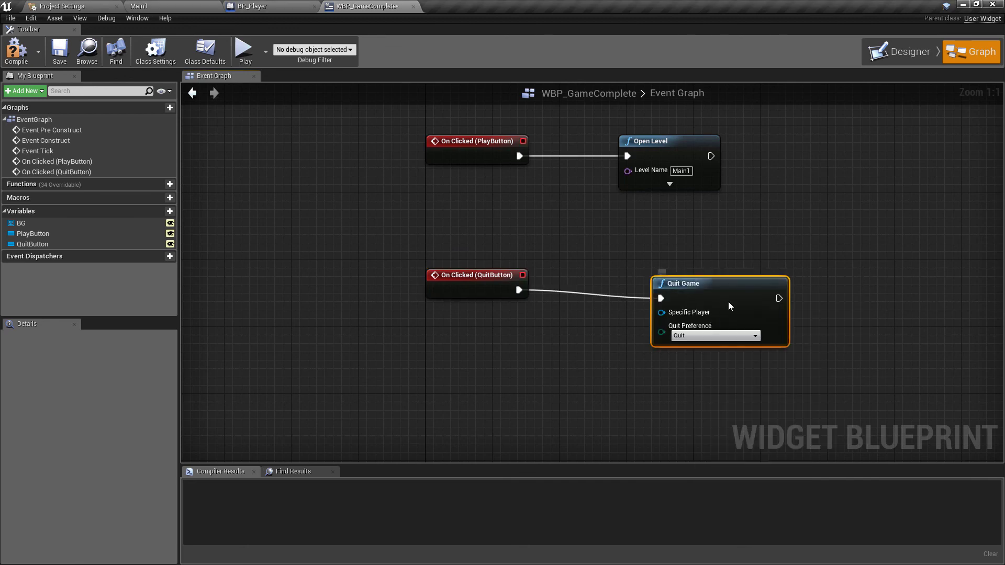
left_click(683, 328)
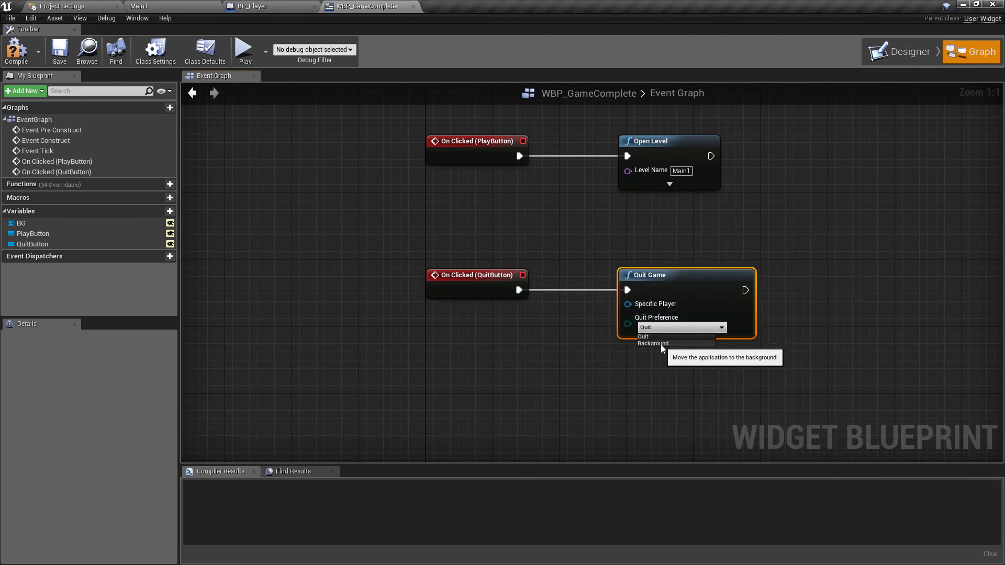
left_click(674, 371)
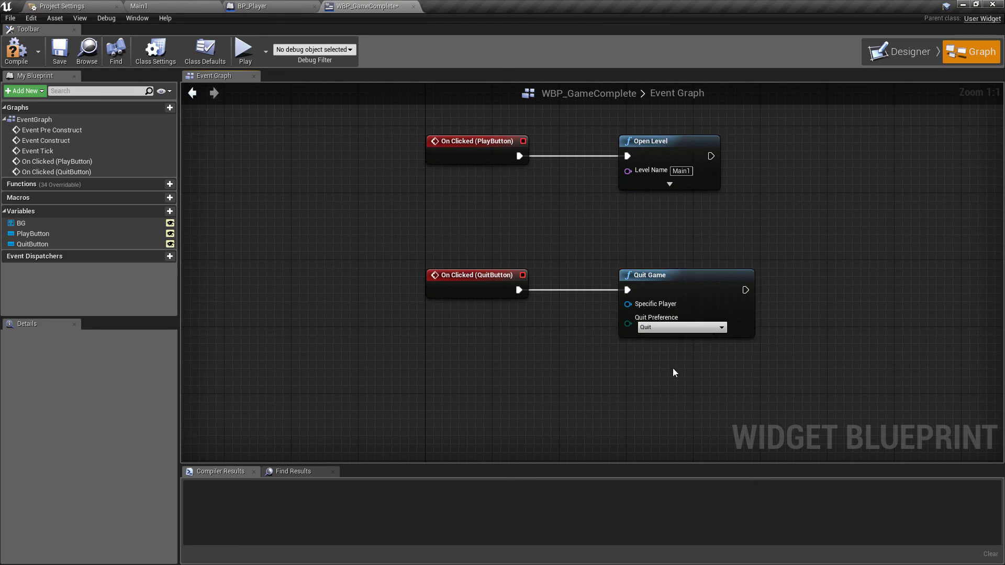
Recompile the widget, return to the Designer, and select the background image
left_click(16, 49)
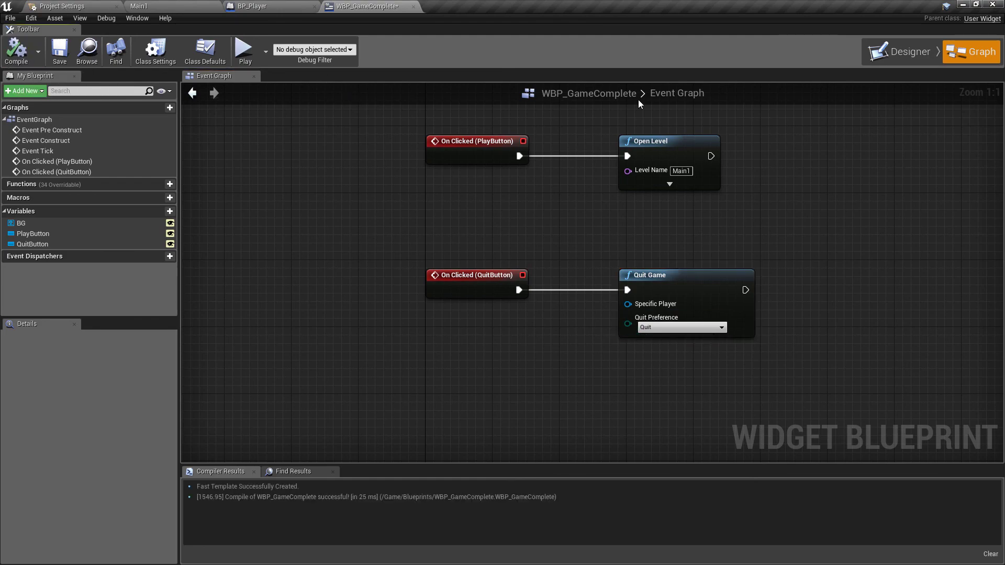
left_click(900, 52)
left_click(602, 326)
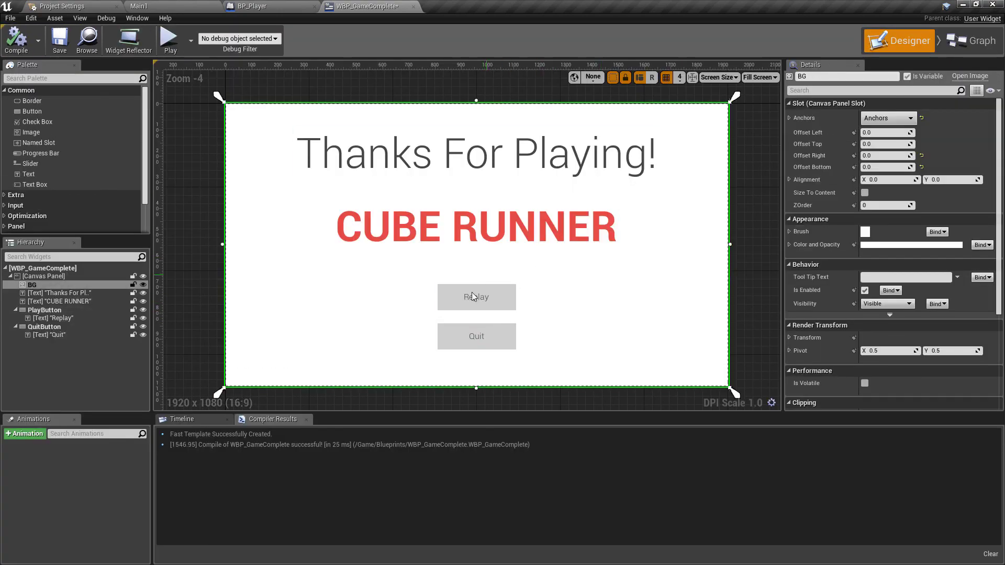